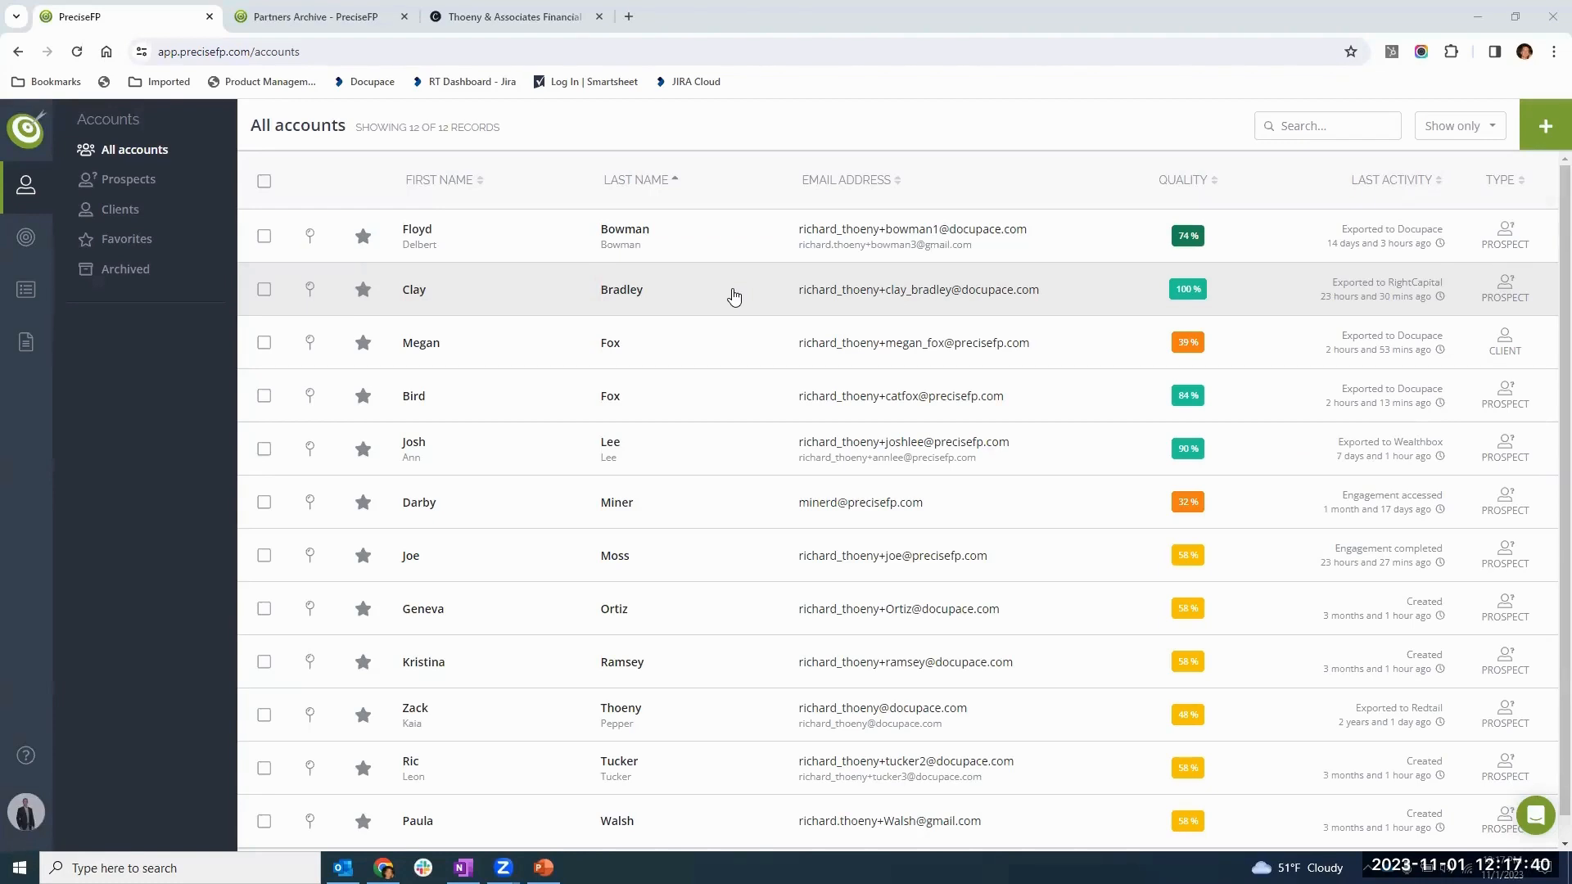
- Start a form engagement for the account with 100% data quality, using the RightCapital optimized Financial Fact Finder template
click(1119, 298)
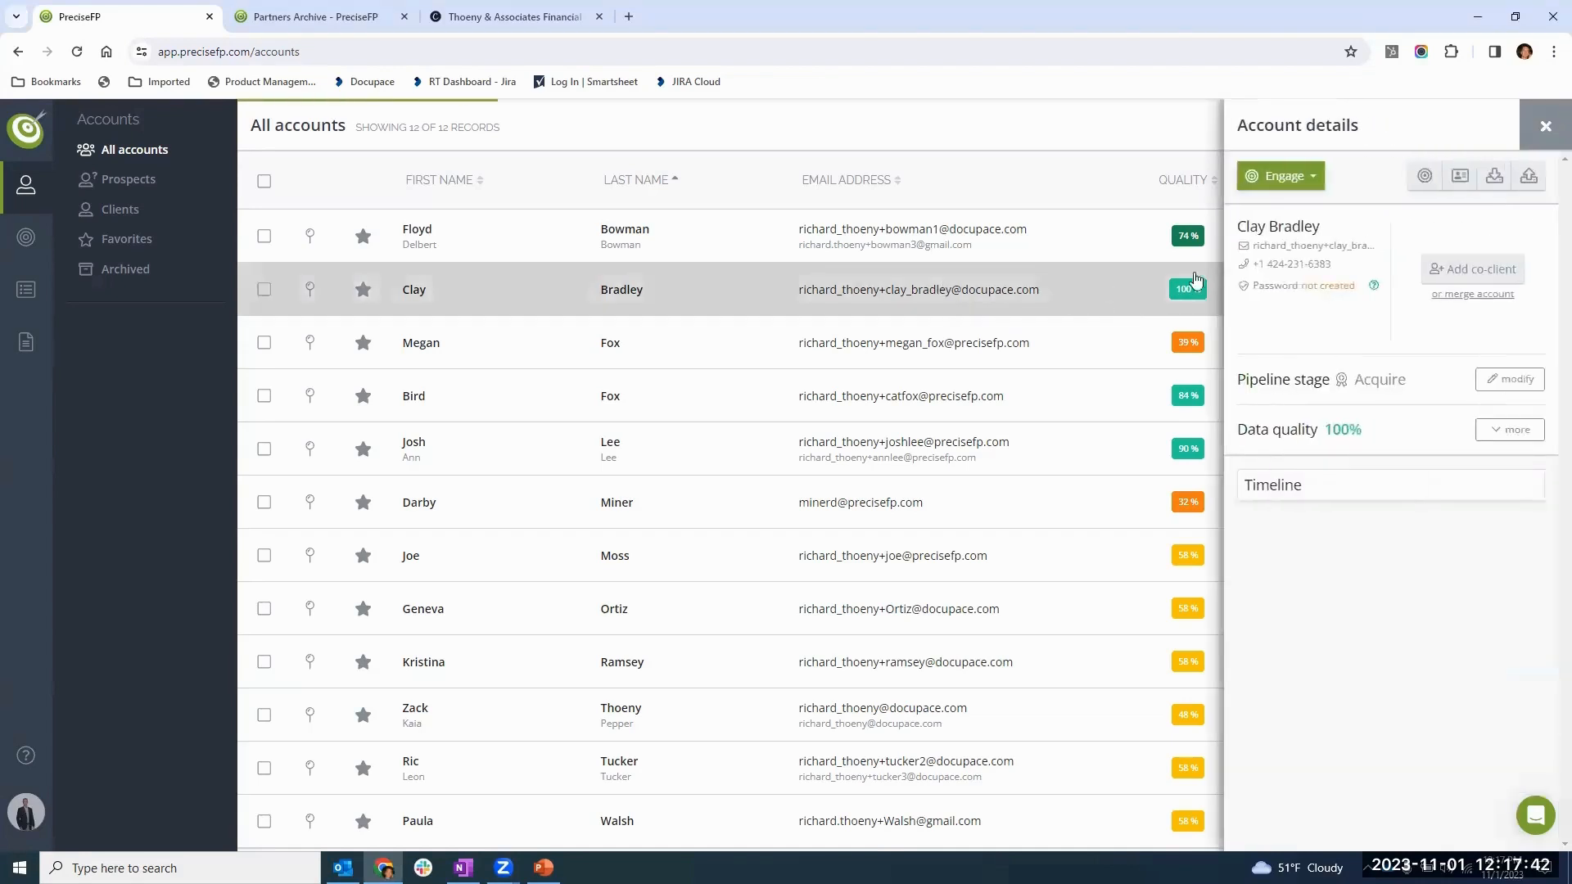
click(1282, 178)
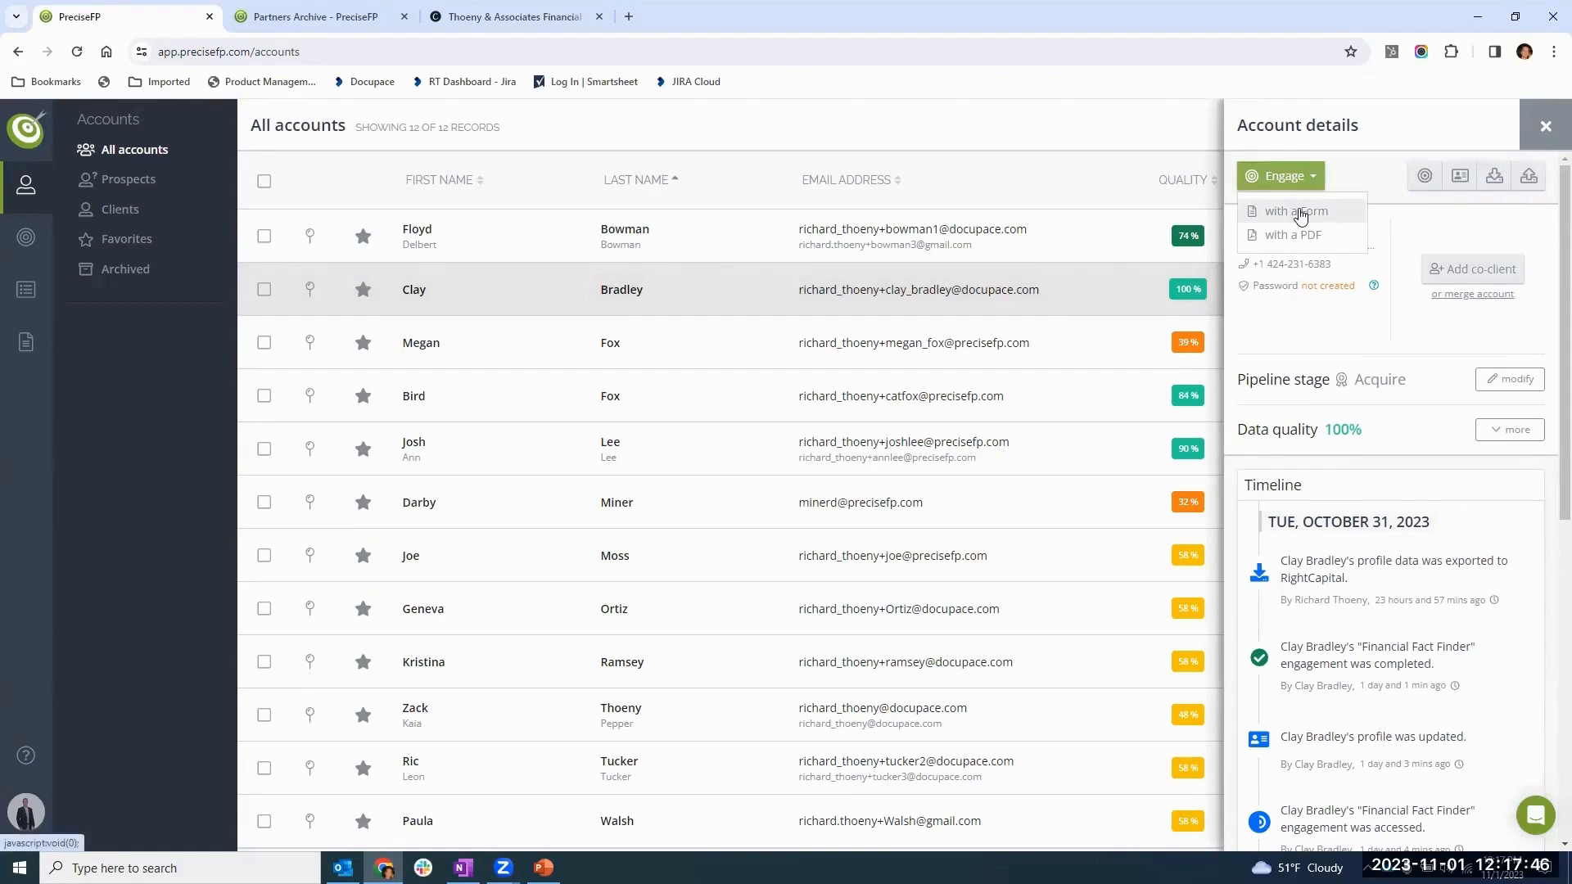
click(1295, 215)
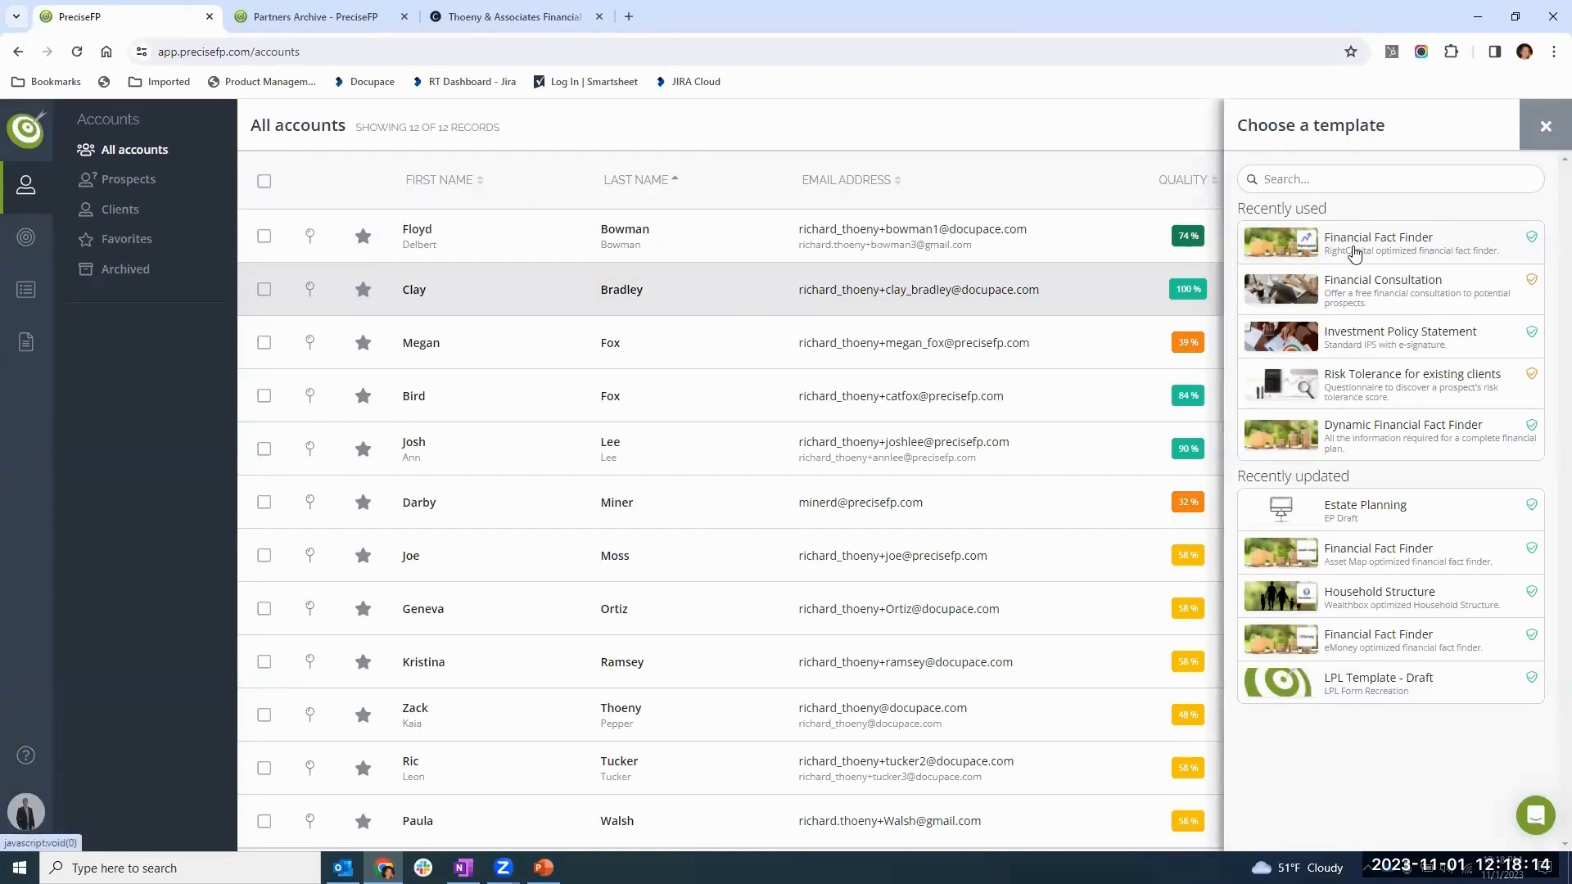
click(1356, 249)
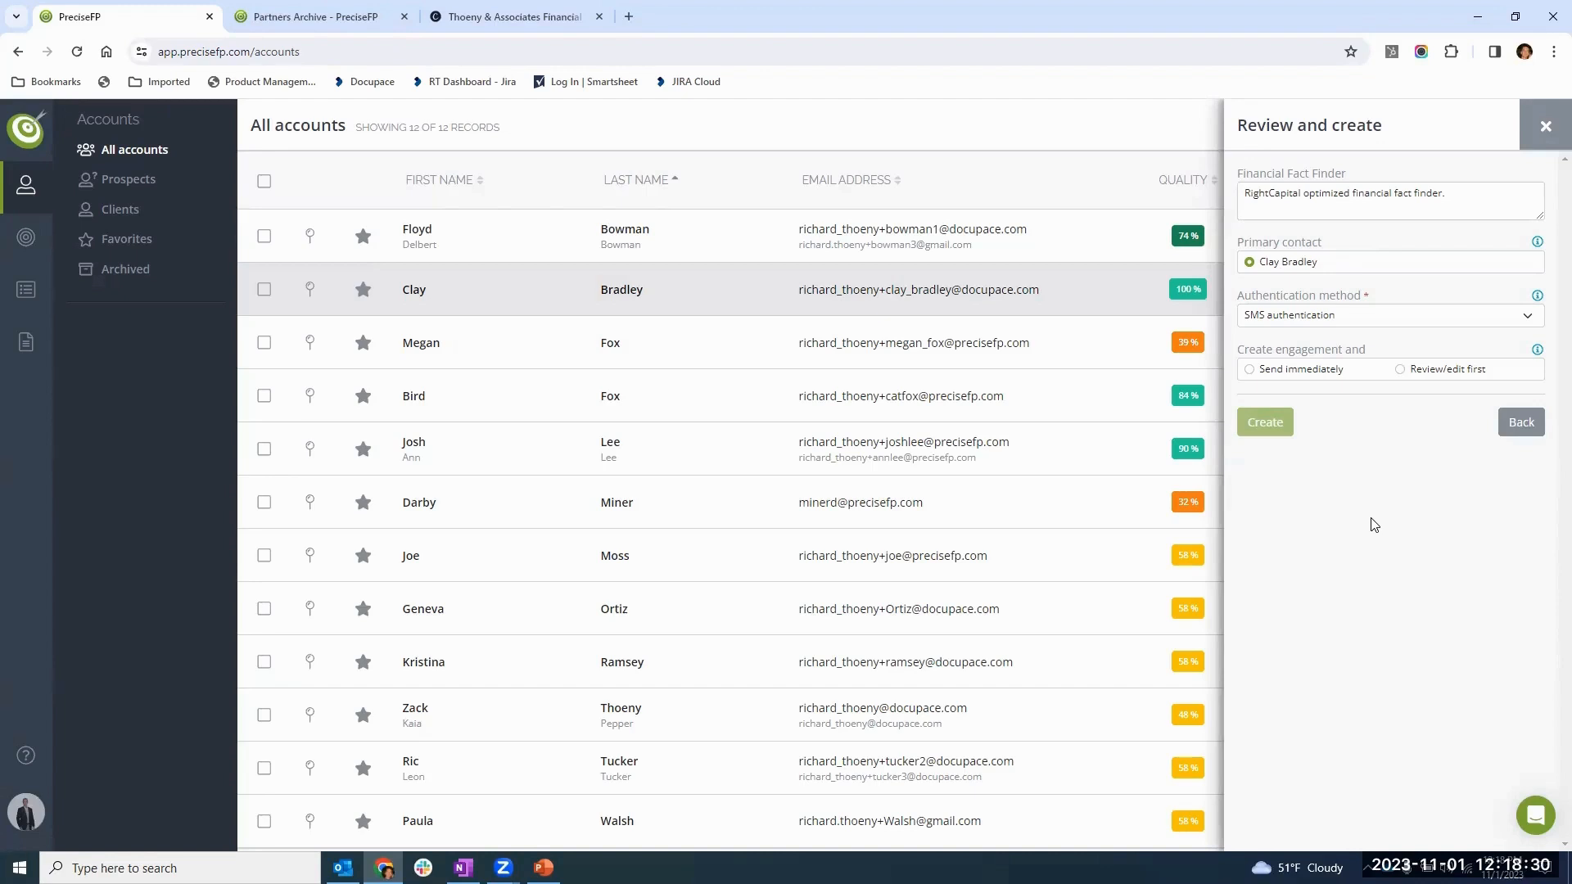
- Set the engagement's authentication method to SMS authentication and choose to send it immediately
click(1302, 325)
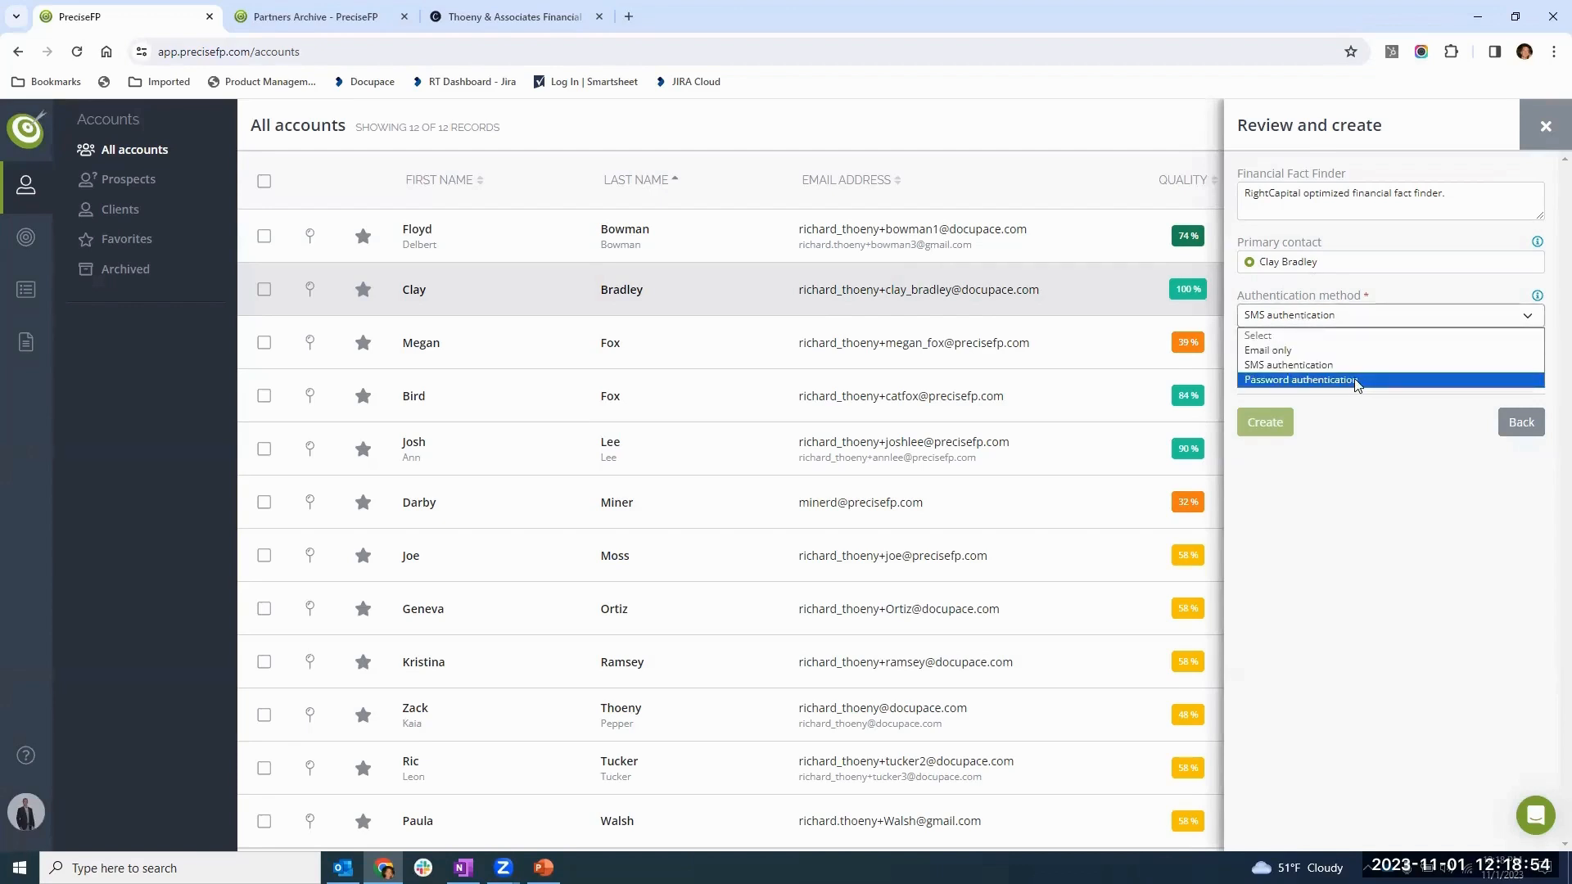
click(1302, 366)
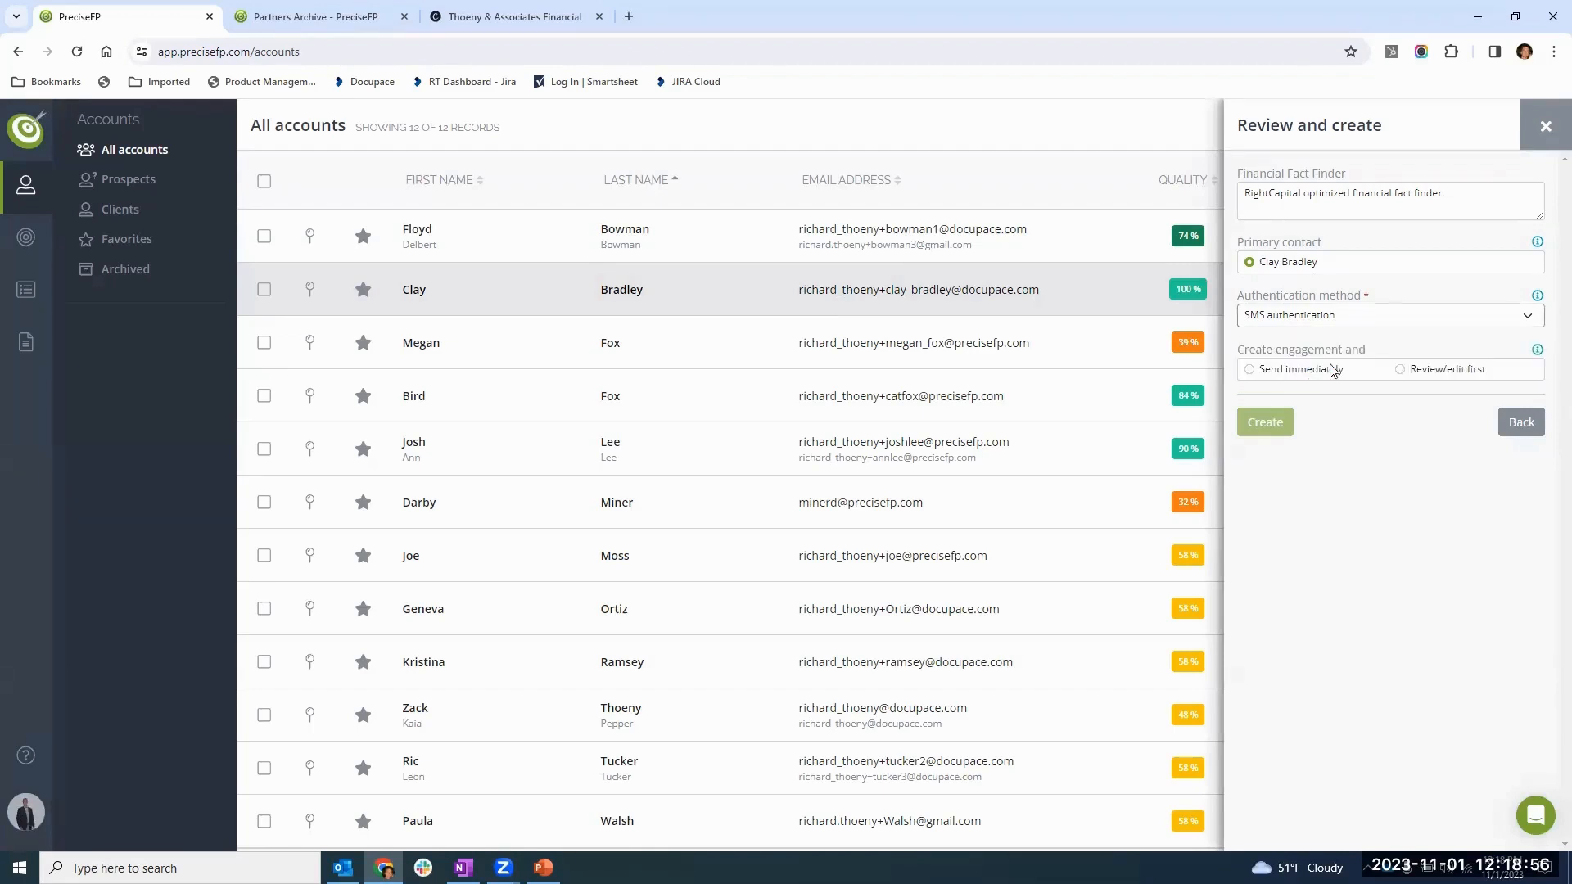
click(1271, 370)
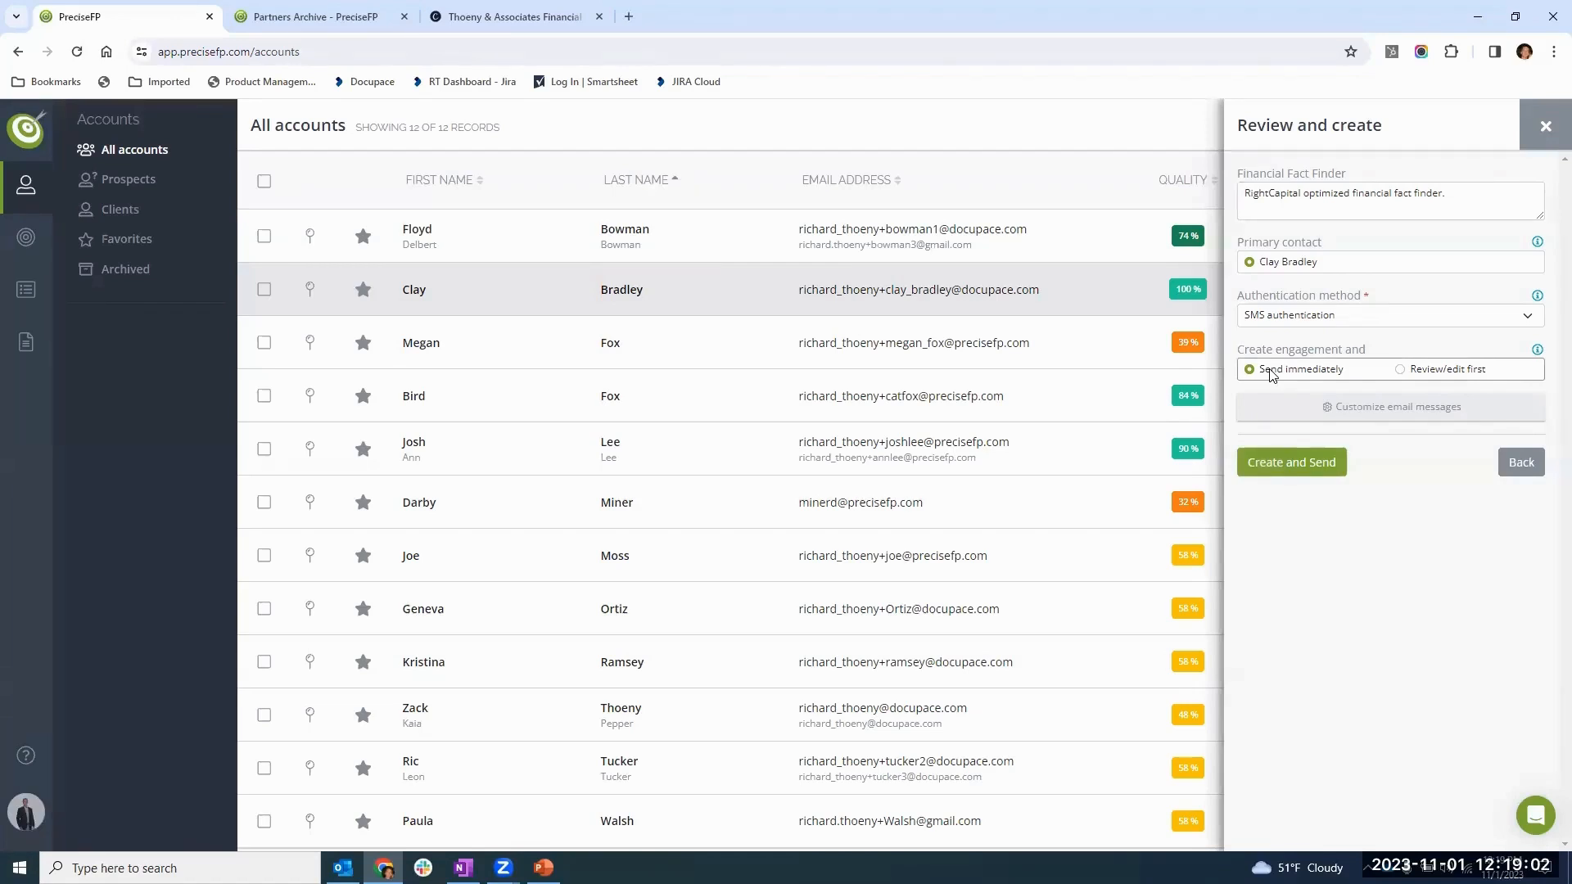
- Customize the new engagement email by adding the company name and company phone number macros on separate lines at the end of the message
click(1379, 407)
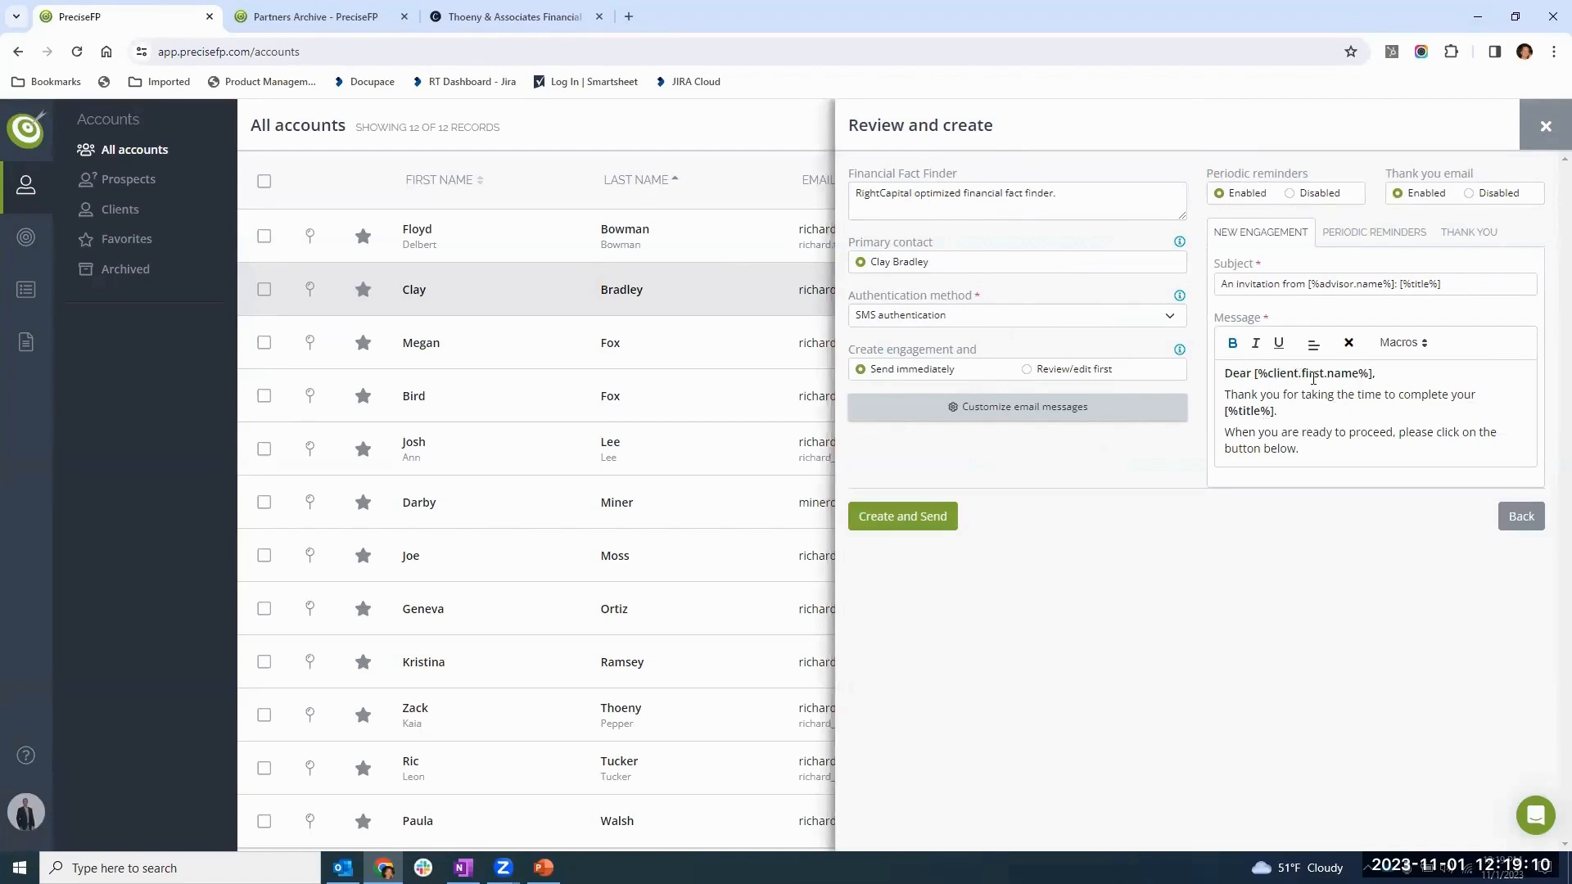
click(1312, 454)
key(Return)
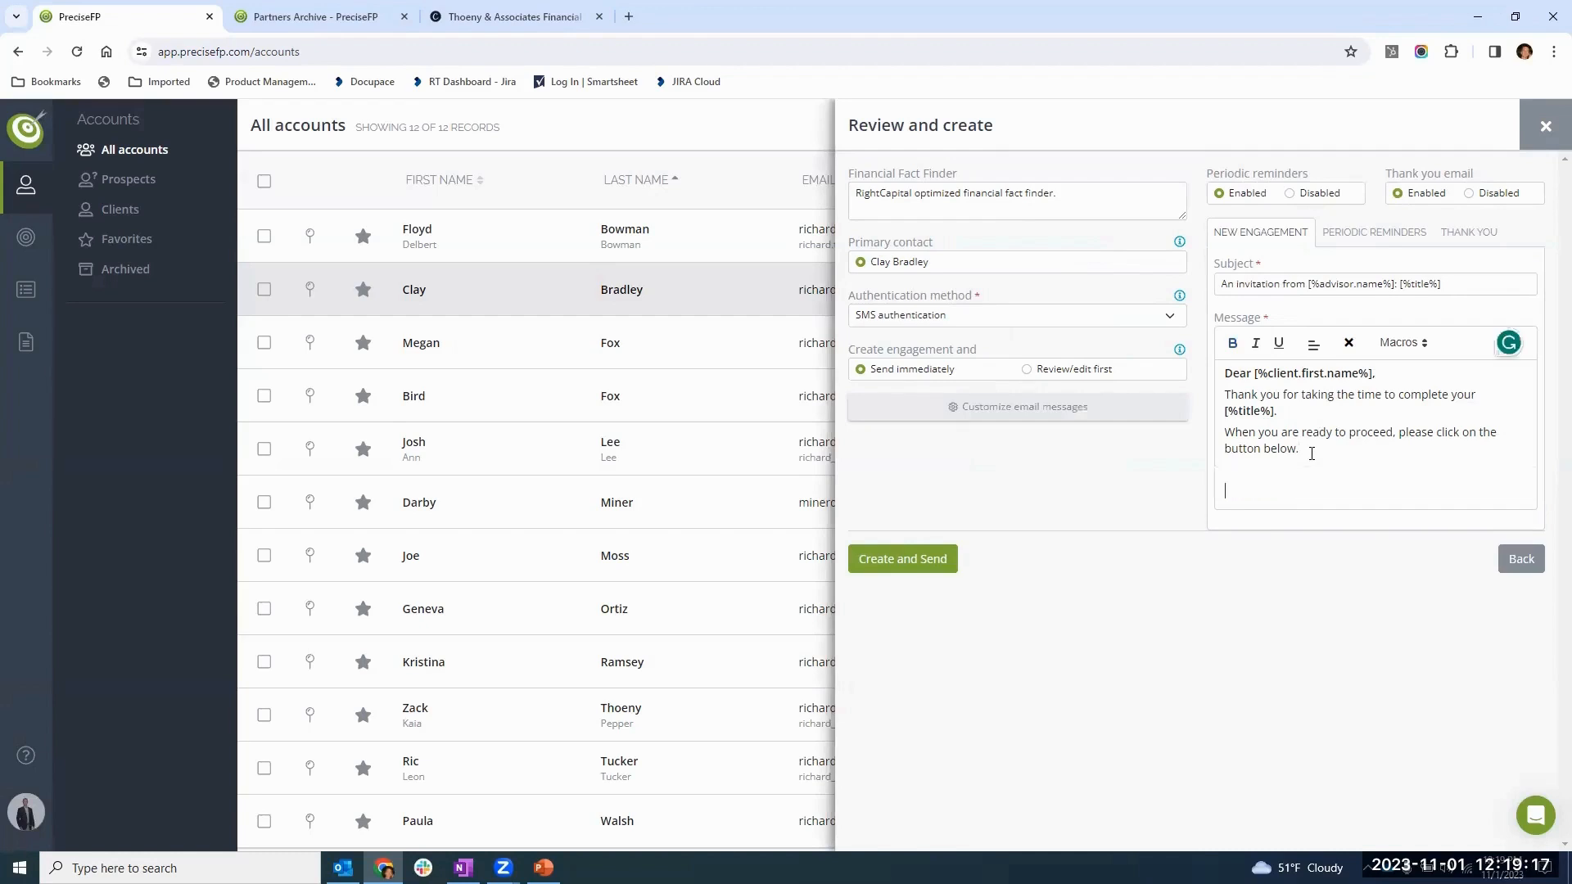
click(1396, 345)
click(1441, 556)
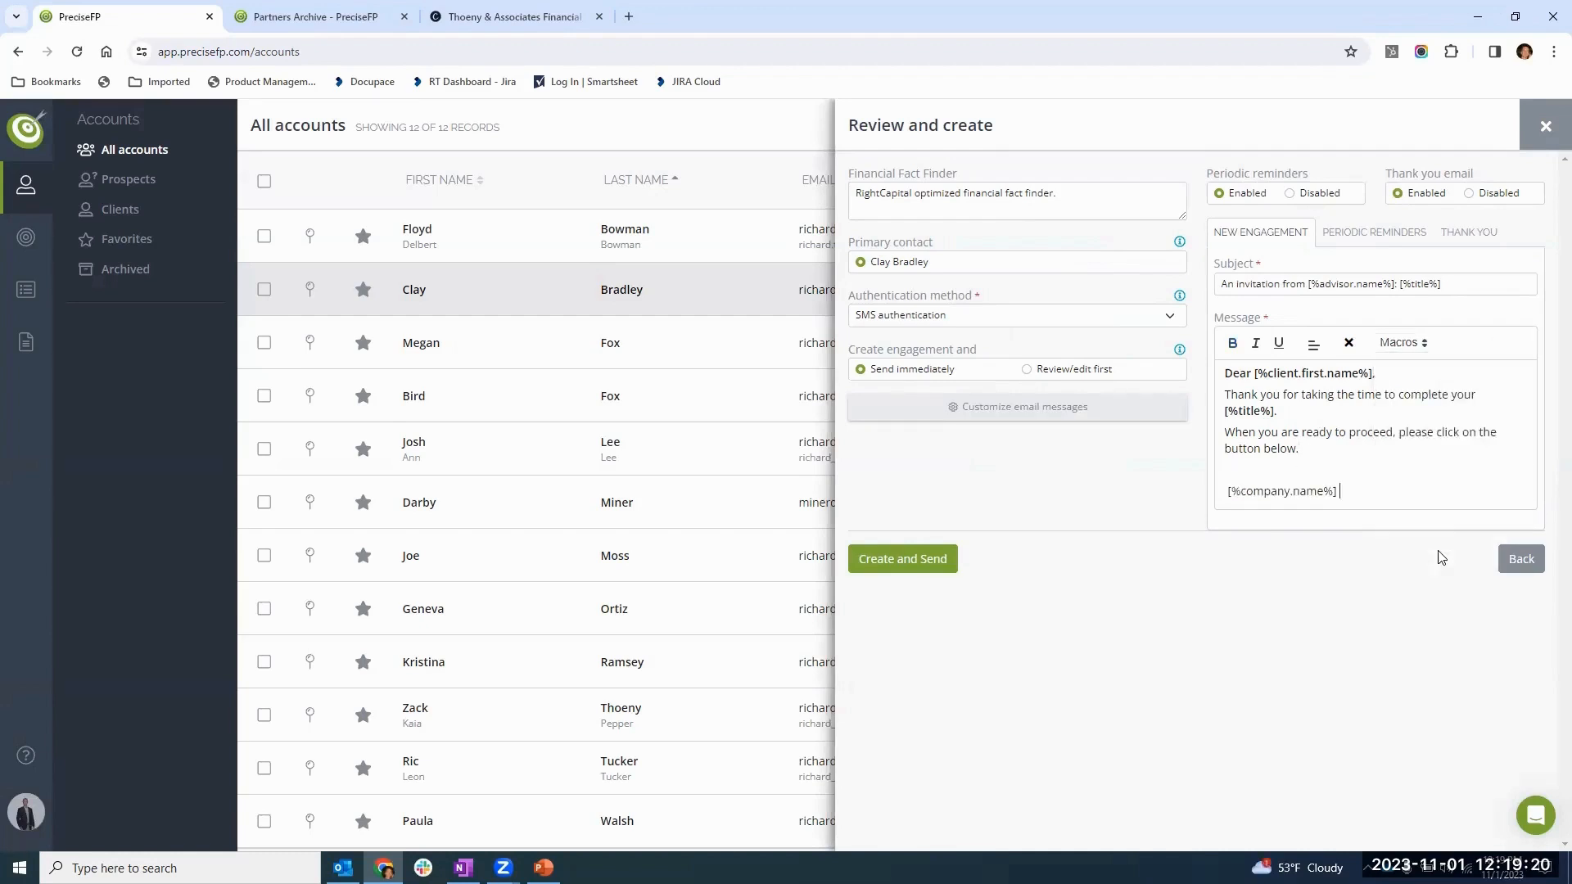
key(Return)
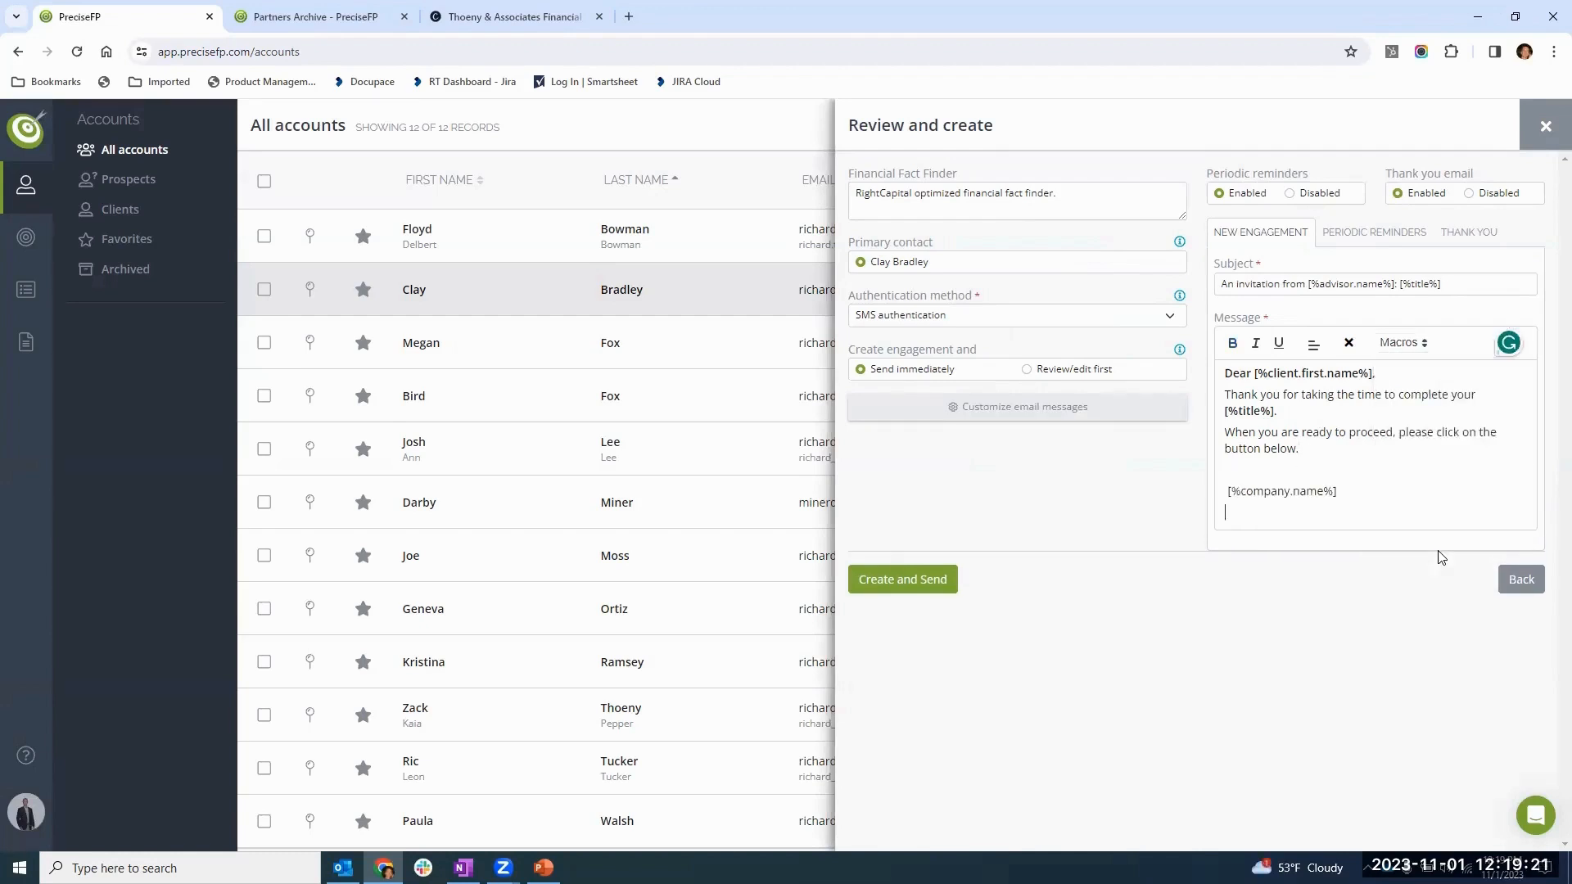
click(1400, 347)
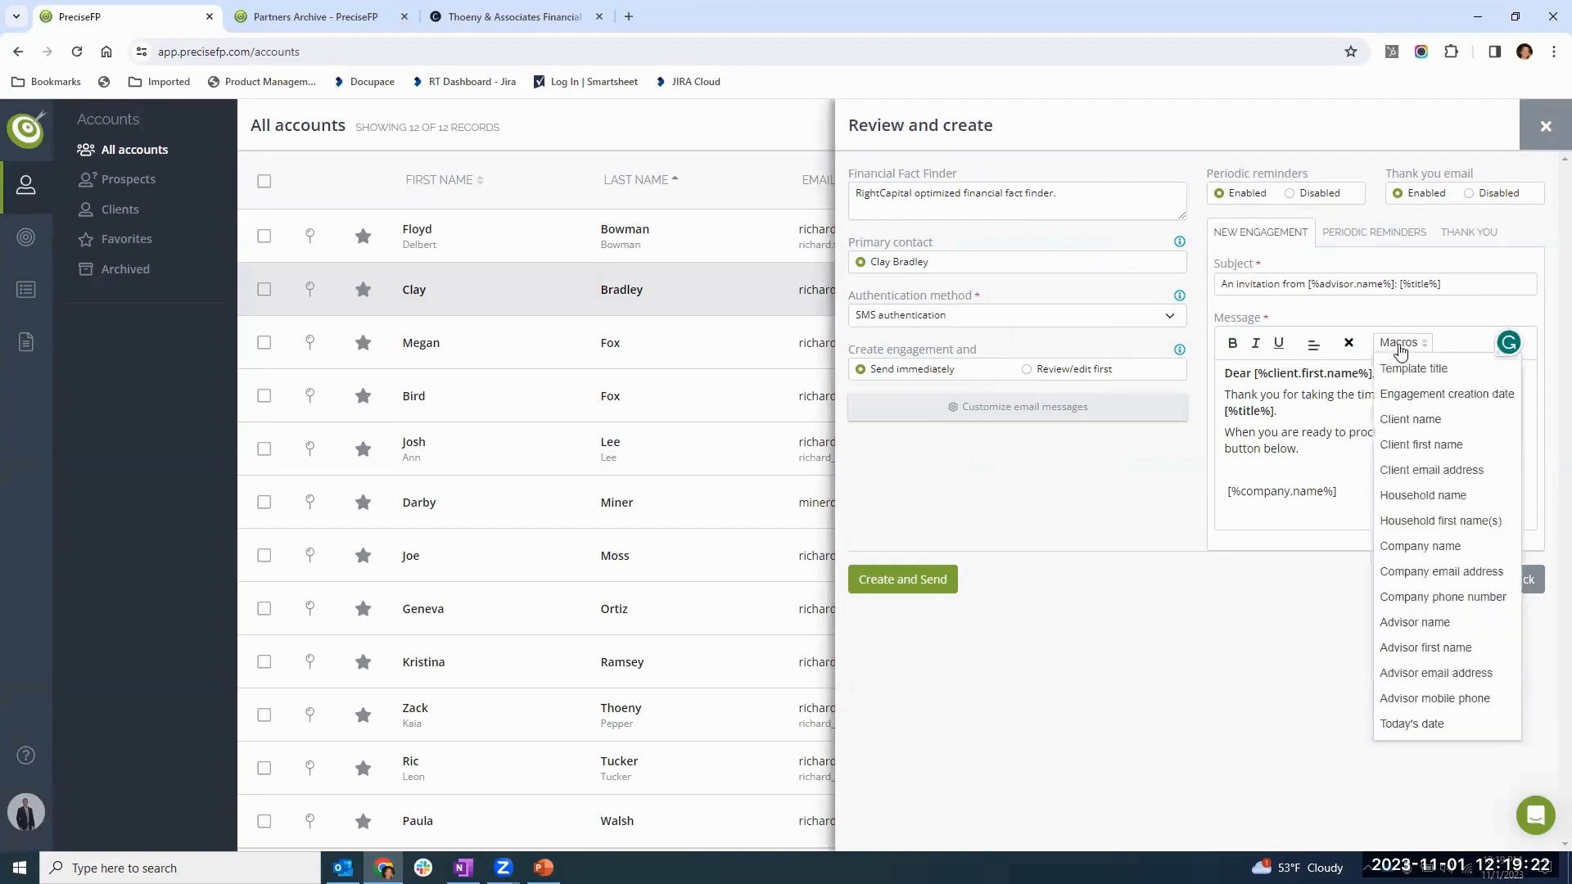
click(1428, 597)
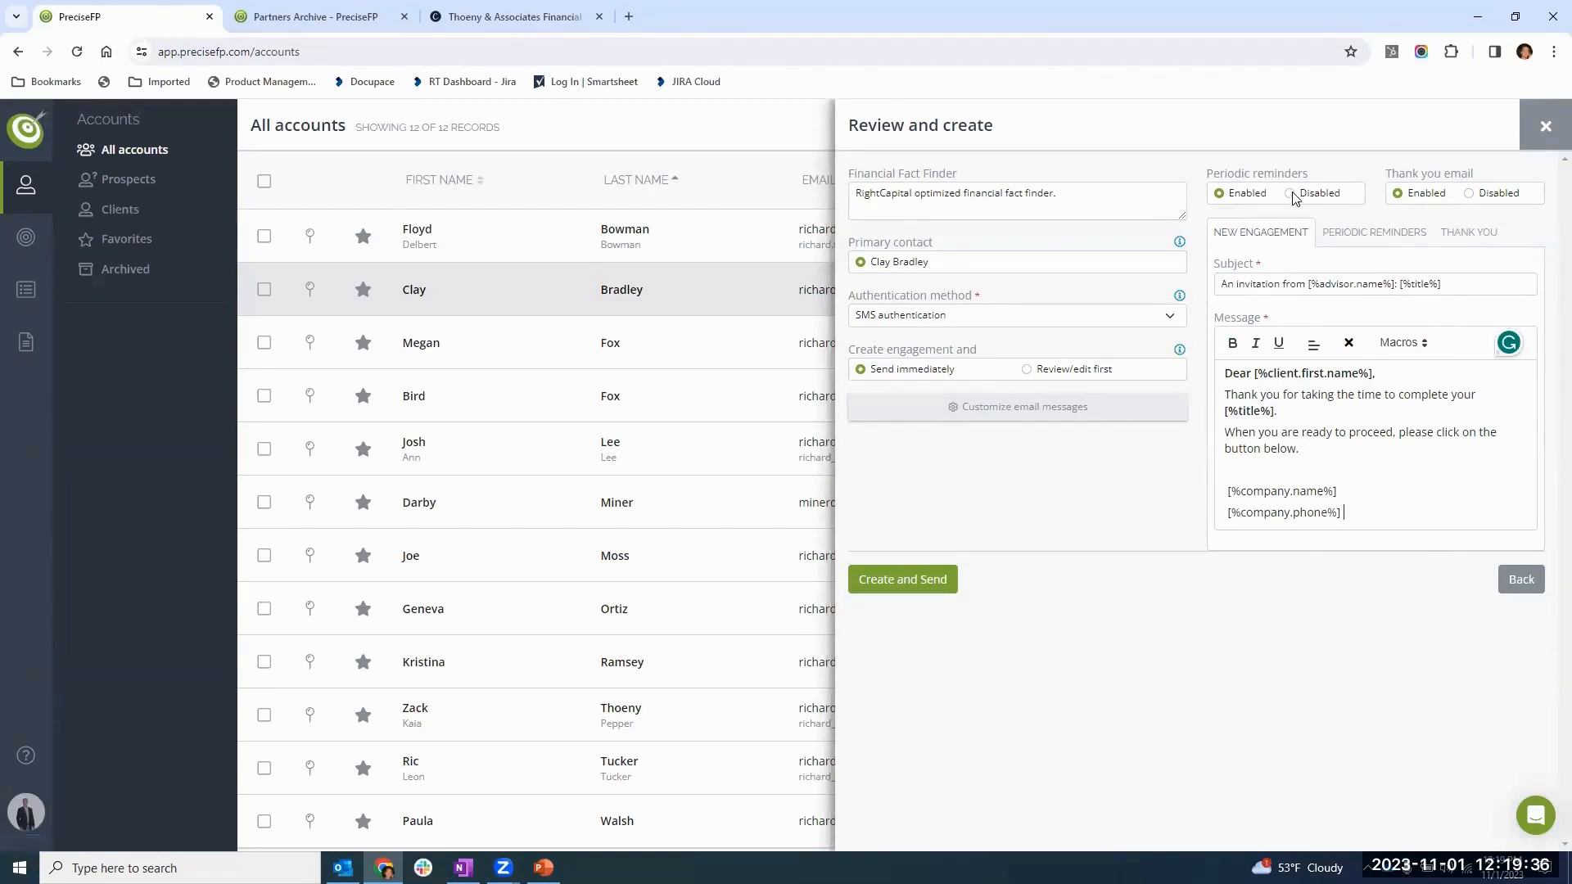
- Disable the periodic reminders and the thank you email, and view their message texts
click(1377, 235)
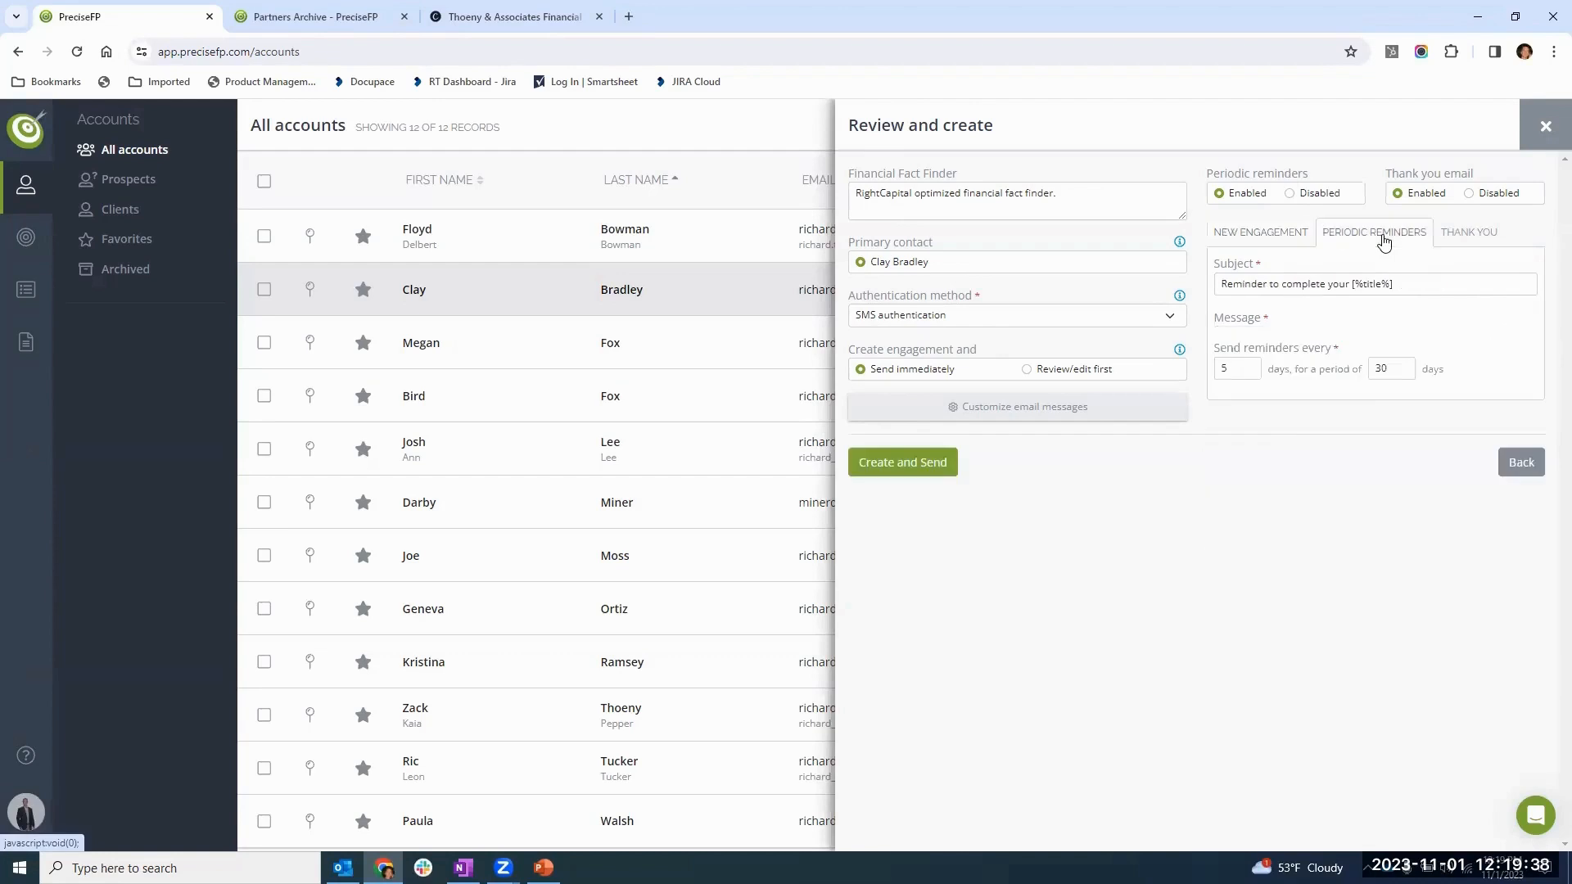
click(1291, 194)
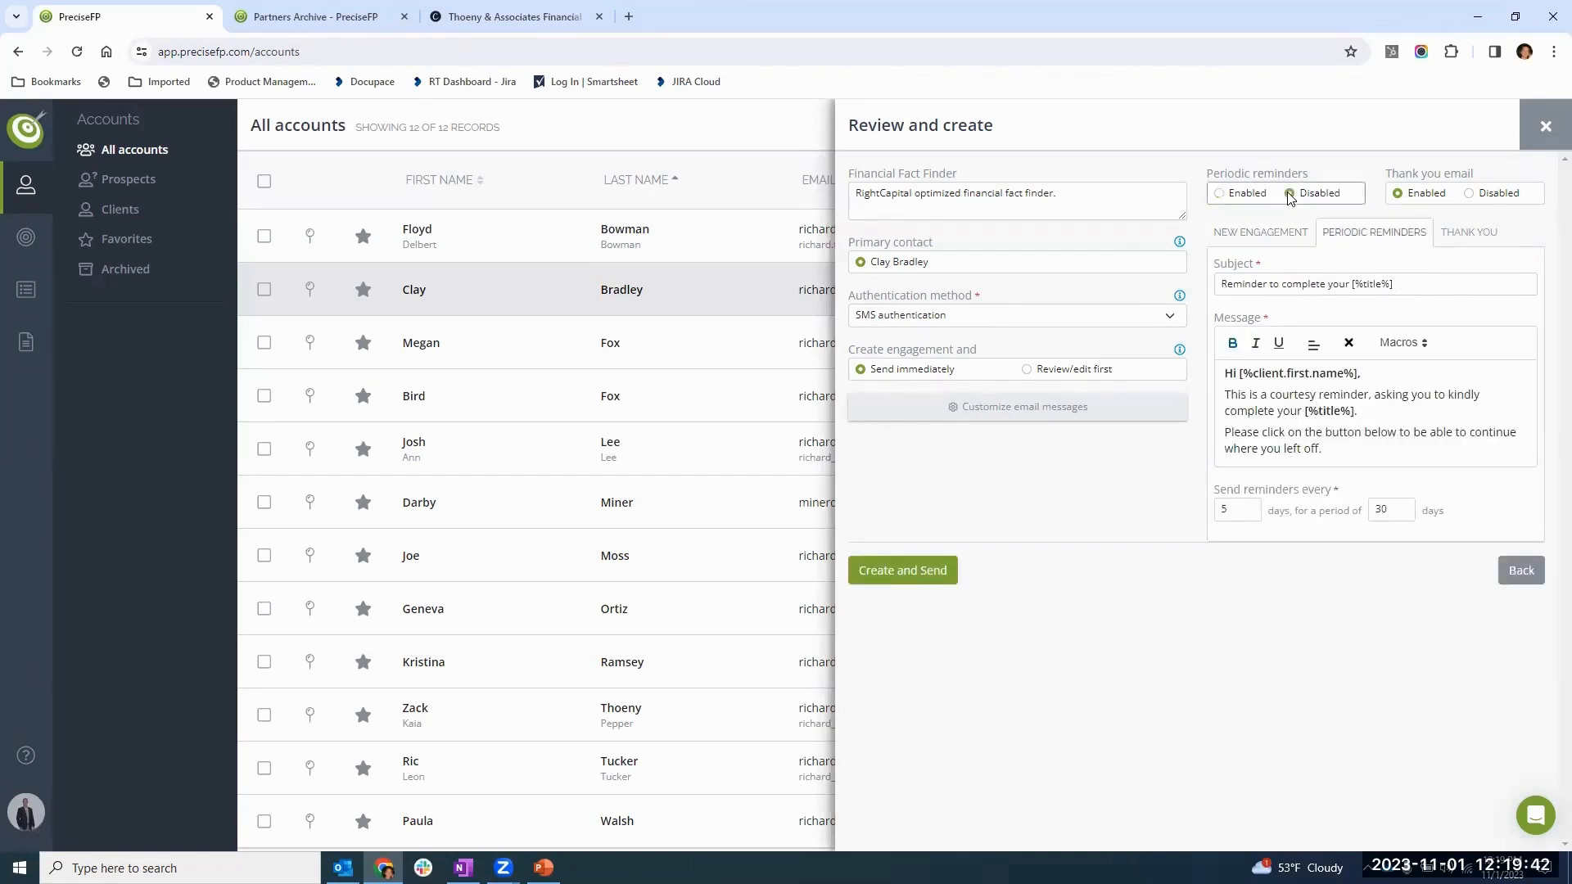
click(1469, 194)
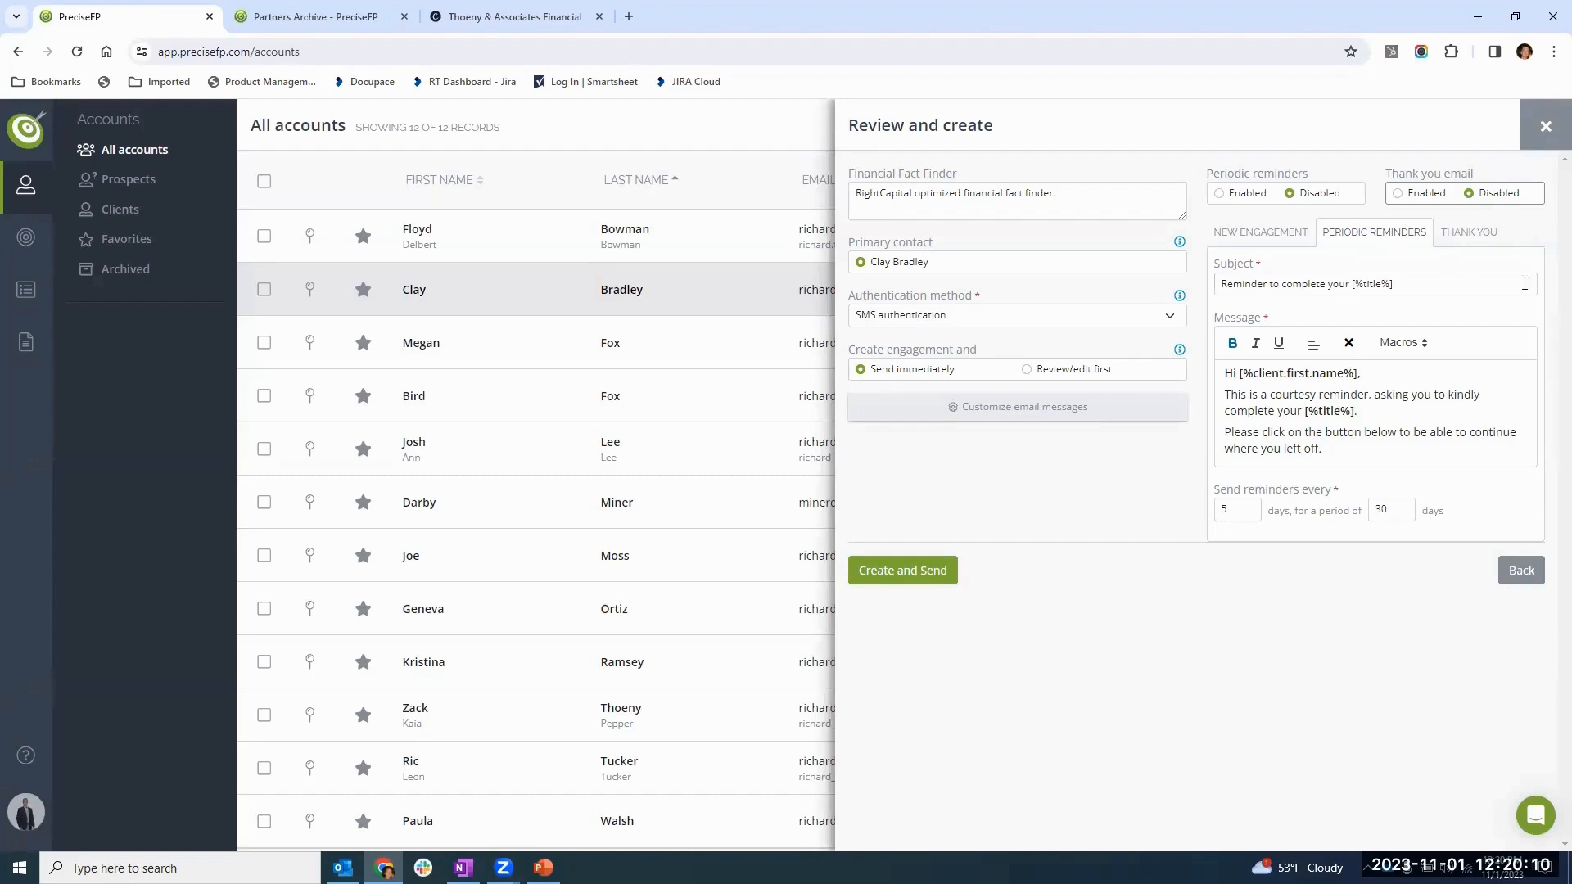
click(1471, 237)
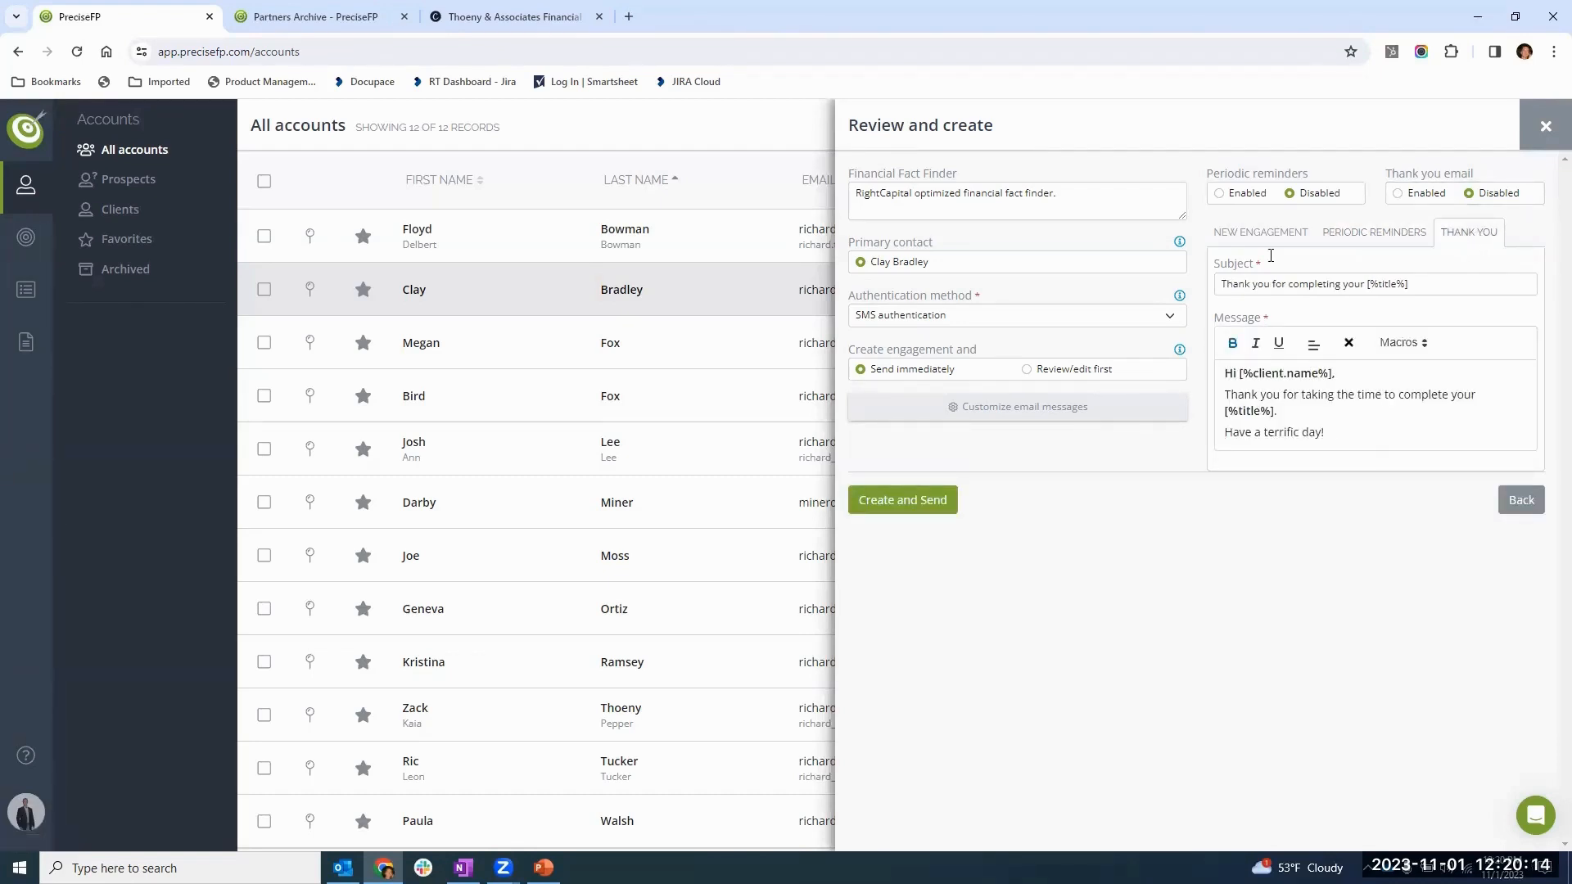
- Create the engagement with the Review/edit first option and start the form to reach its Details page
click(1028, 371)
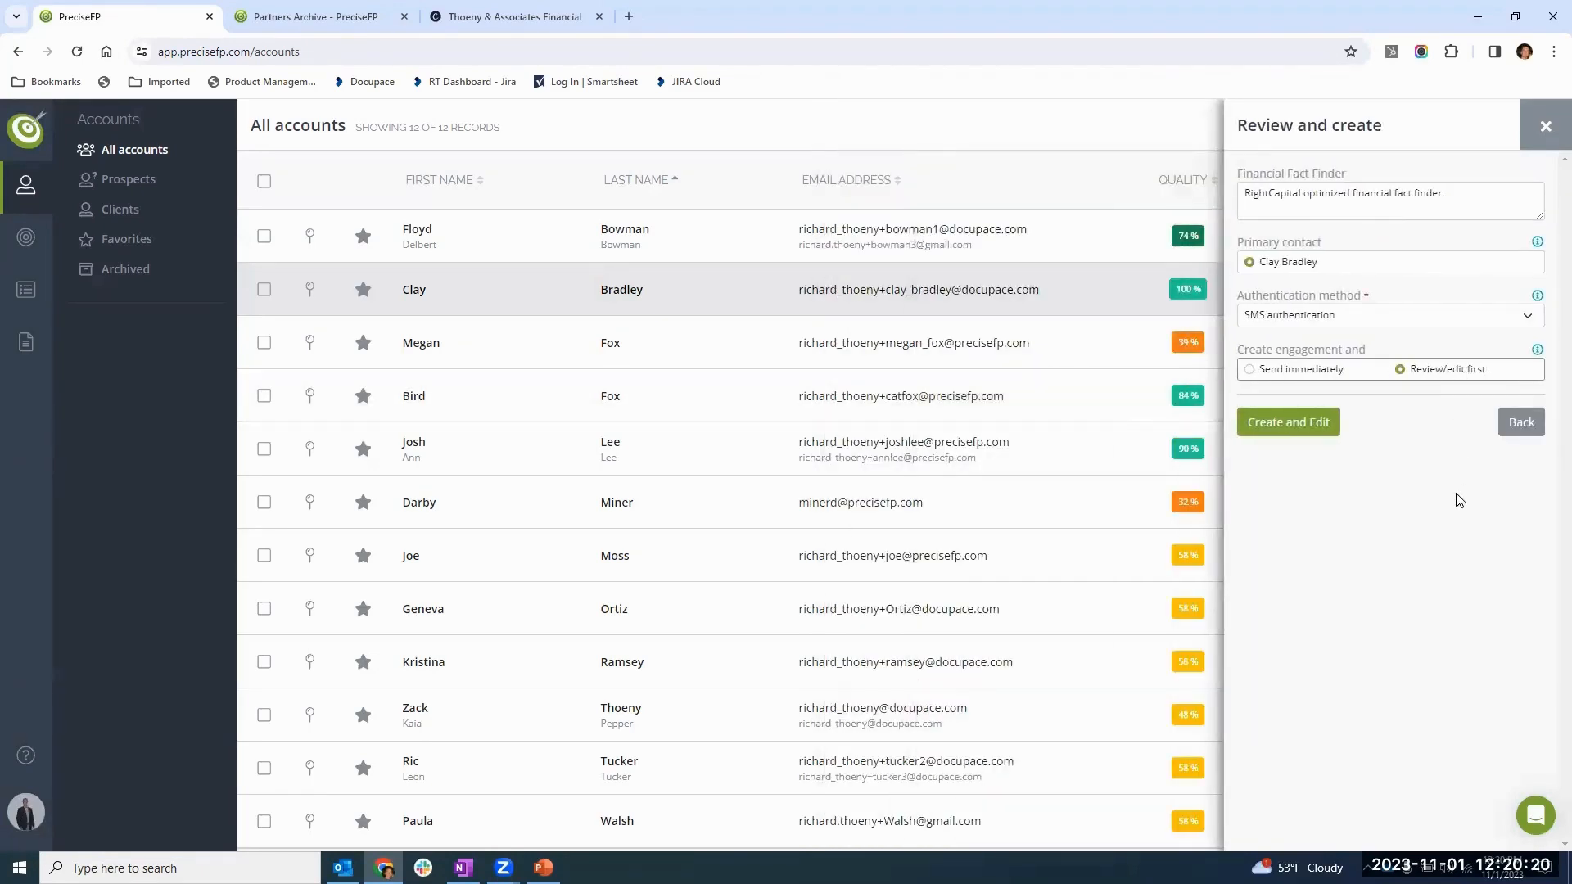
click(1289, 424)
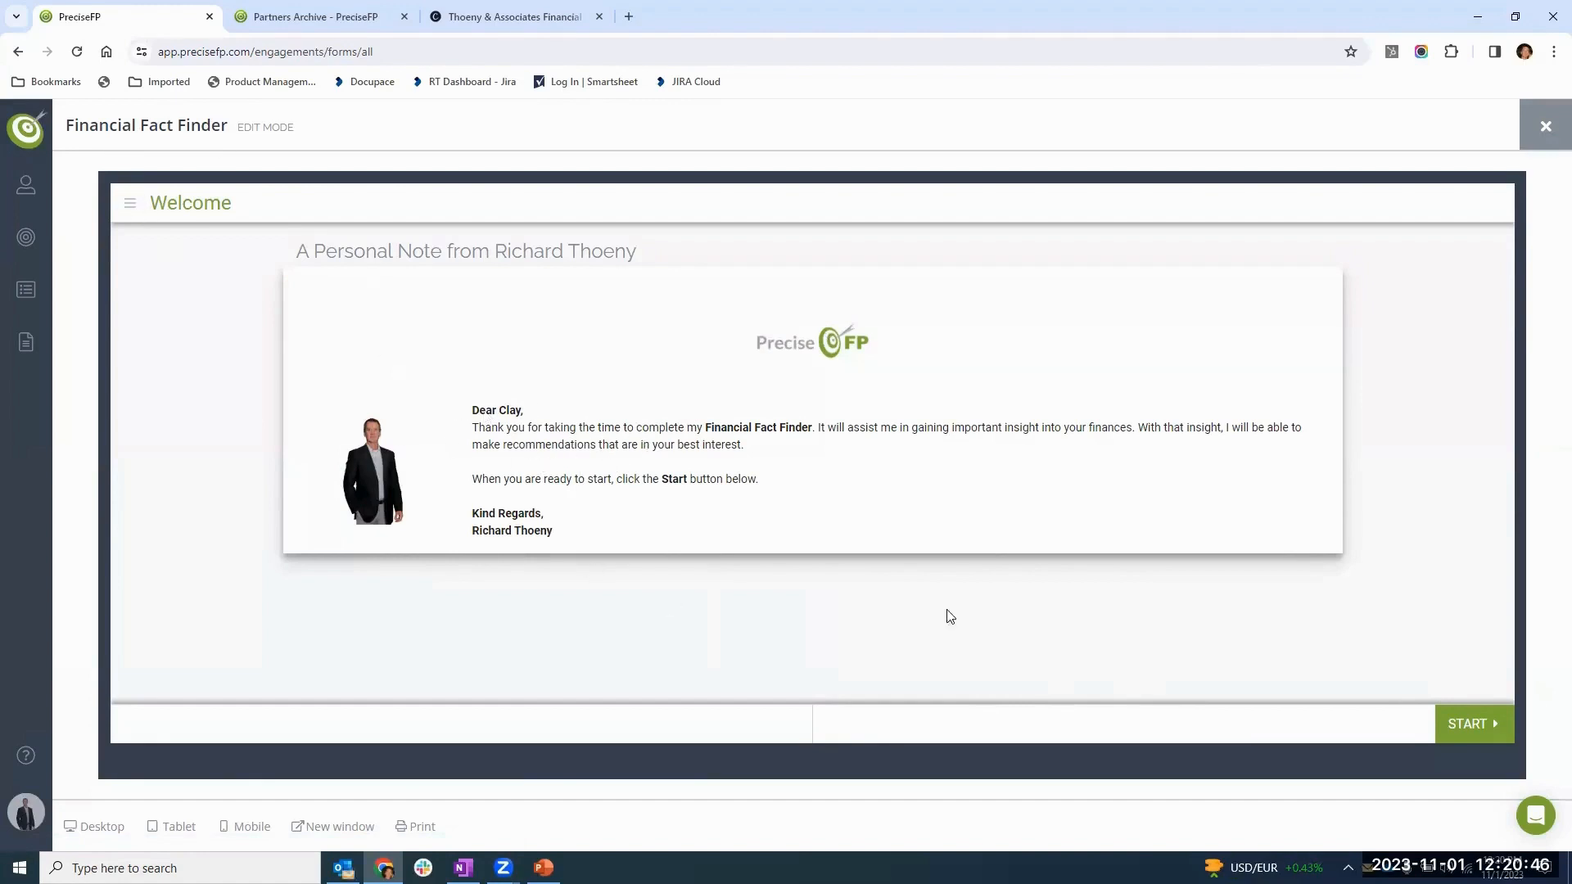
click(1467, 725)
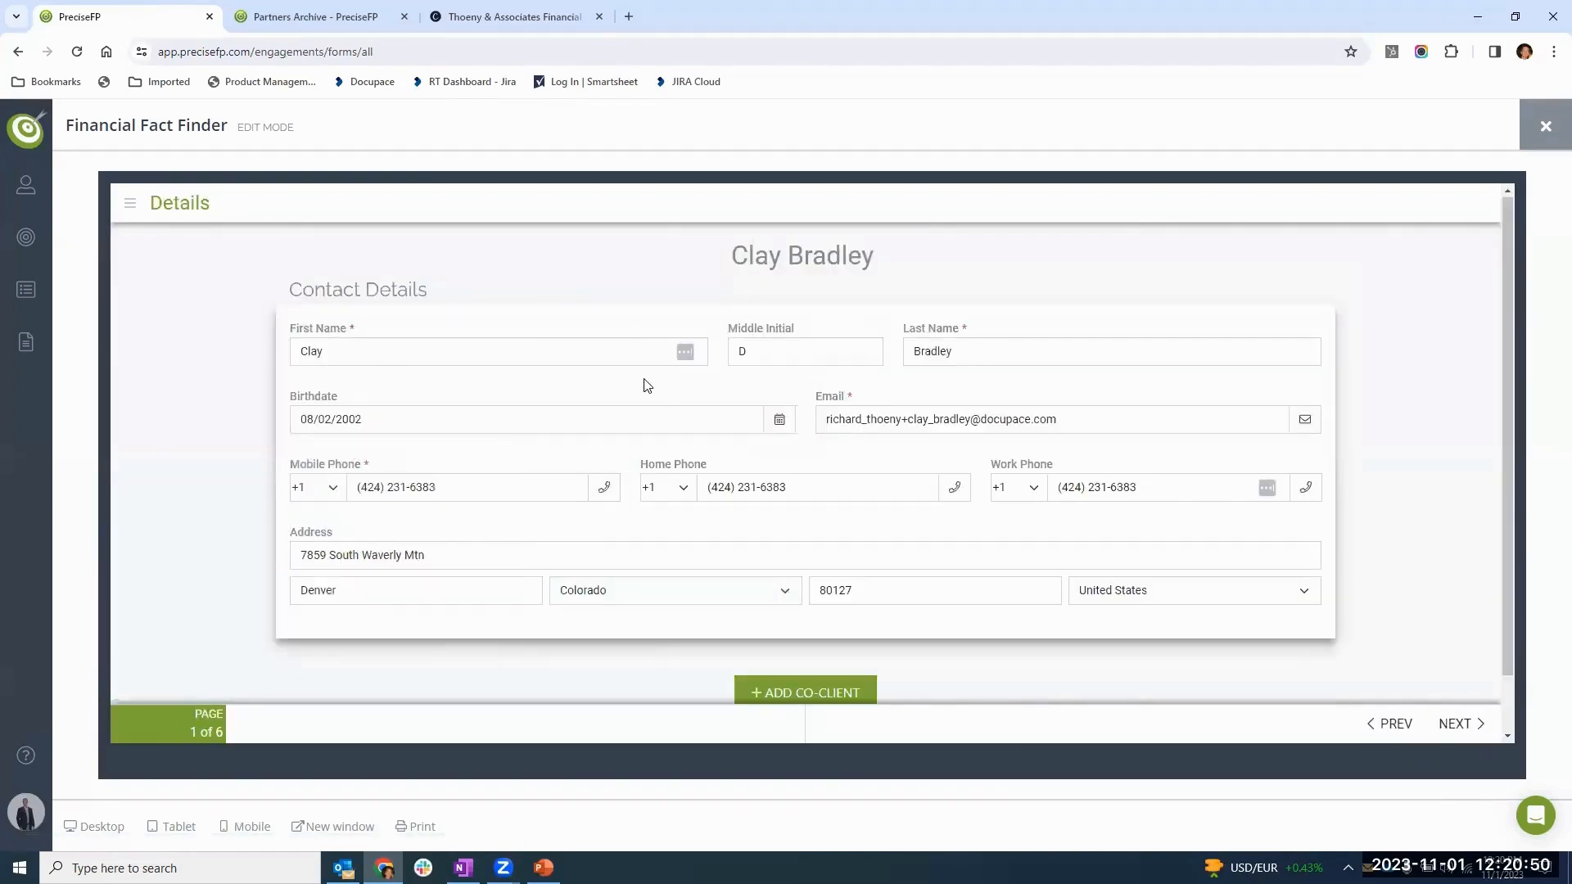
- Preview the Details page and its birthdate calendar in tablet and mobile layouts, and return to the desktop layout
click(581, 408)
click(581, 407)
click(173, 827)
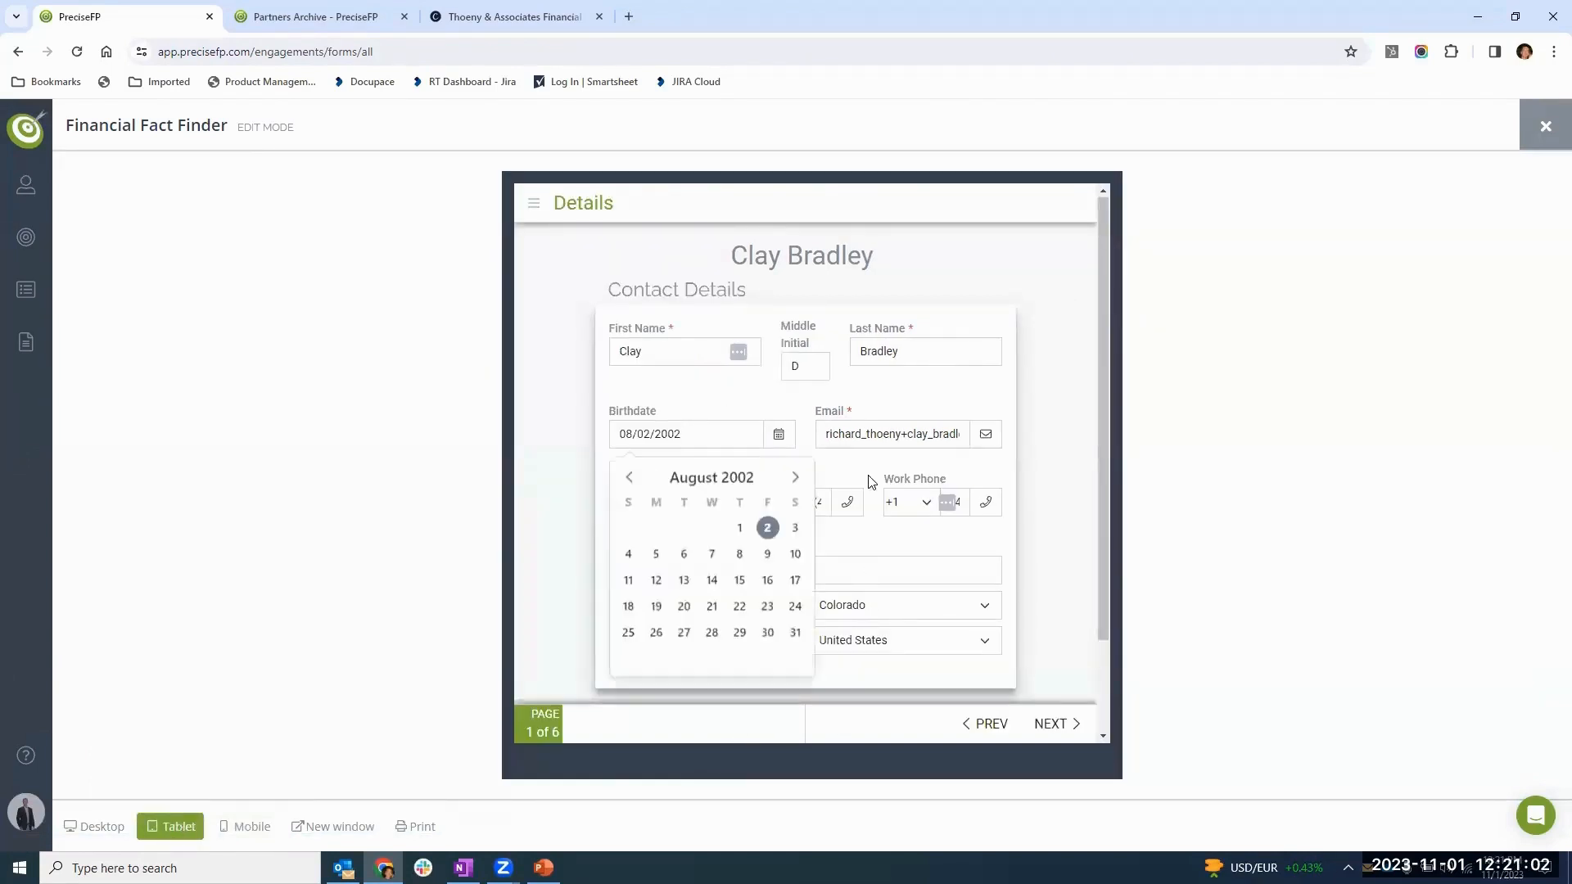
click(243, 834)
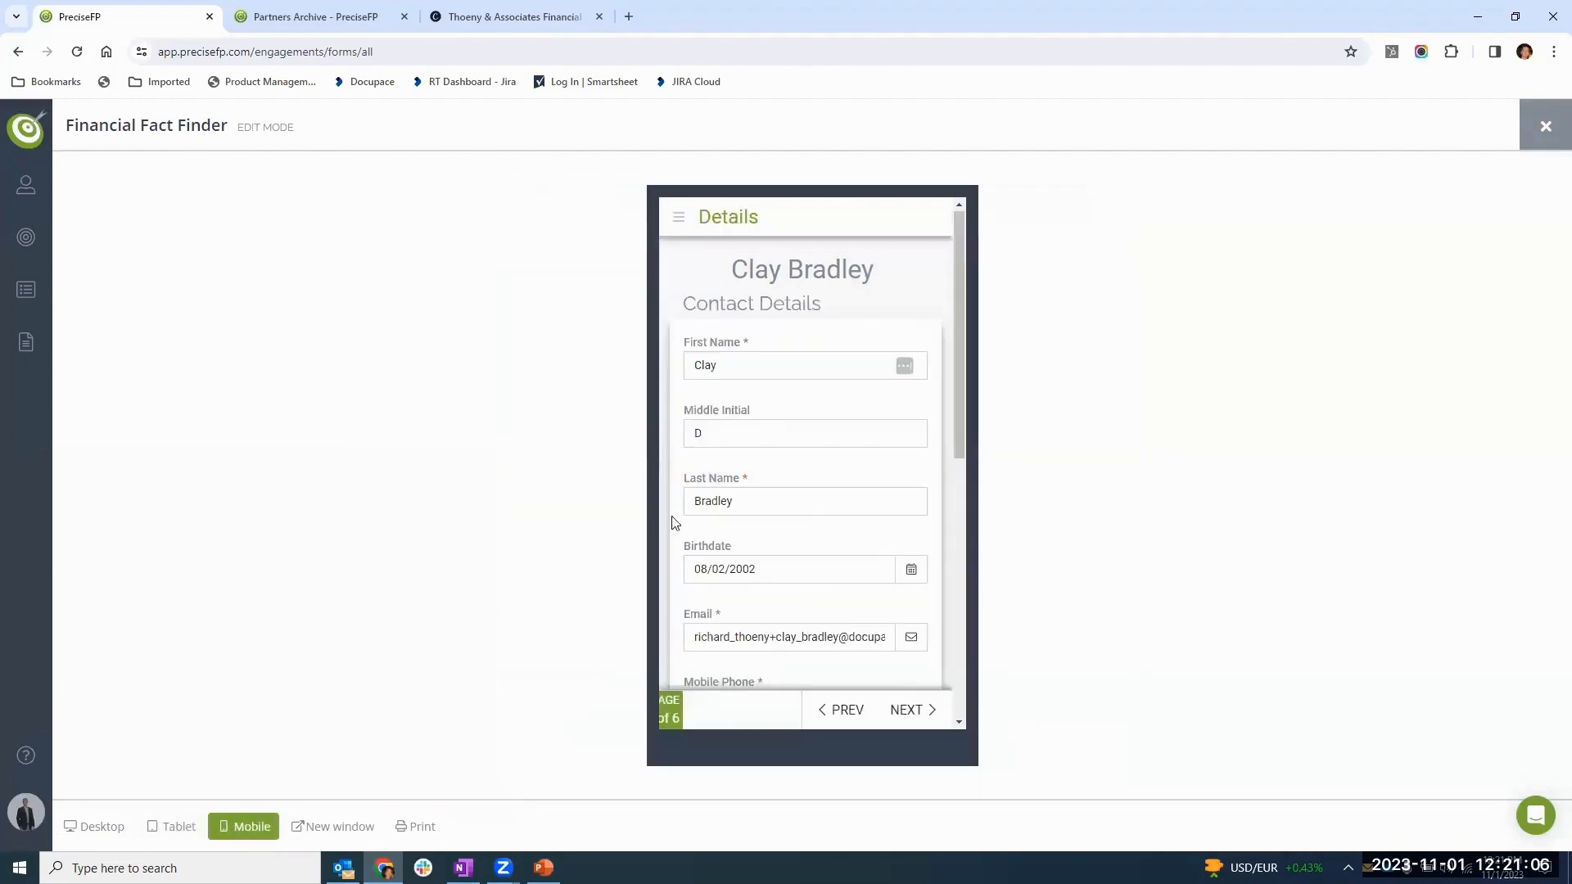
click(766, 568)
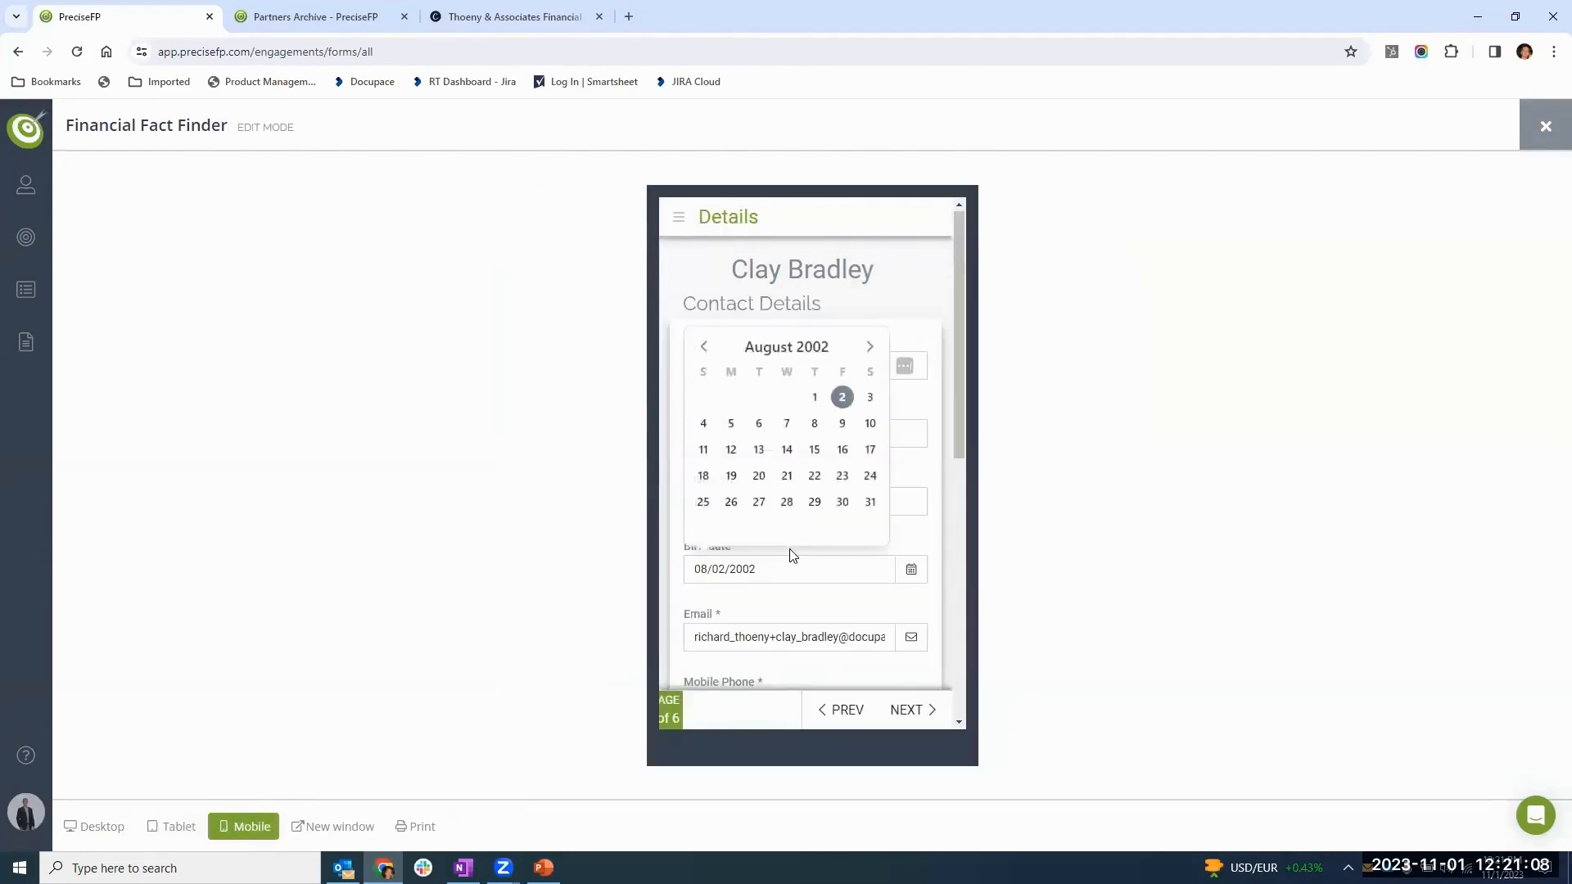
click(351, 646)
click(106, 827)
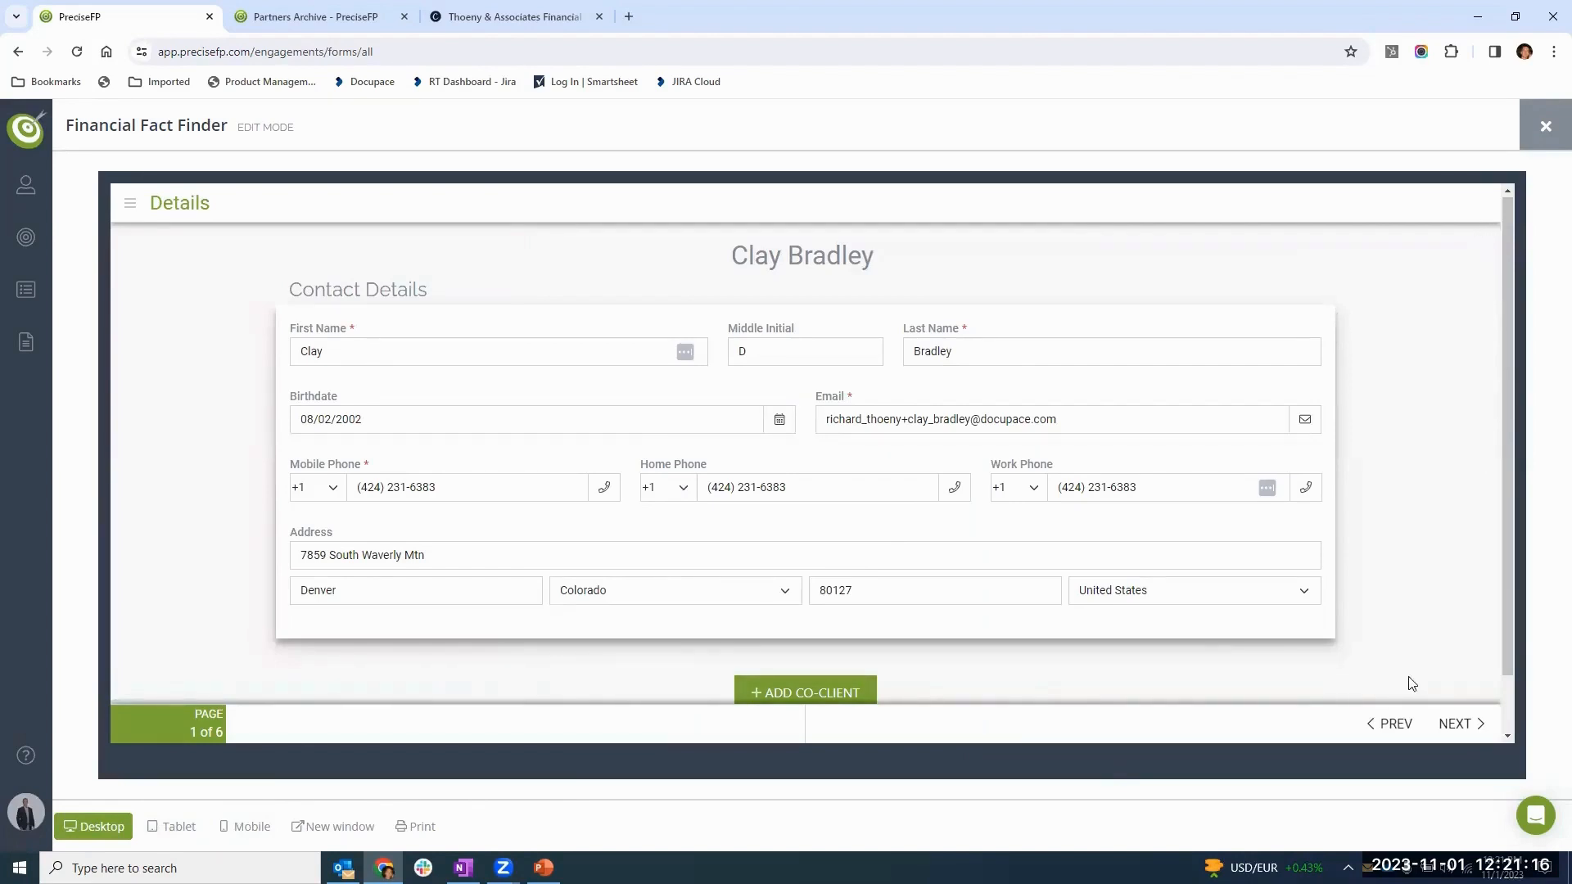
- Spell out the abbreviated street suffix in the client's street address on the Details page
click(1454, 724)
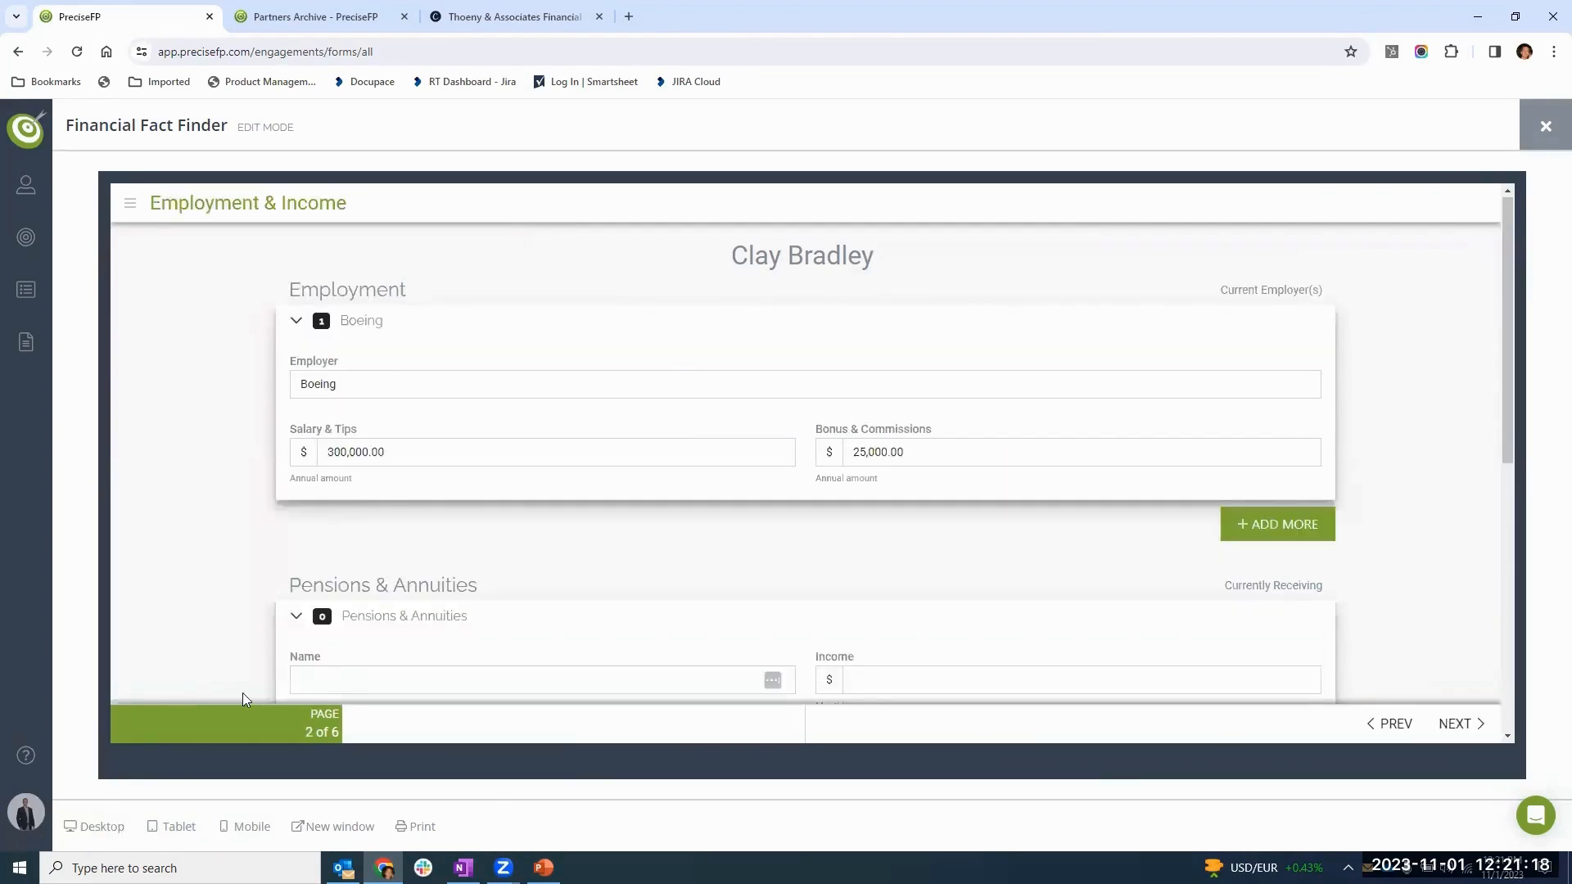
click(1389, 723)
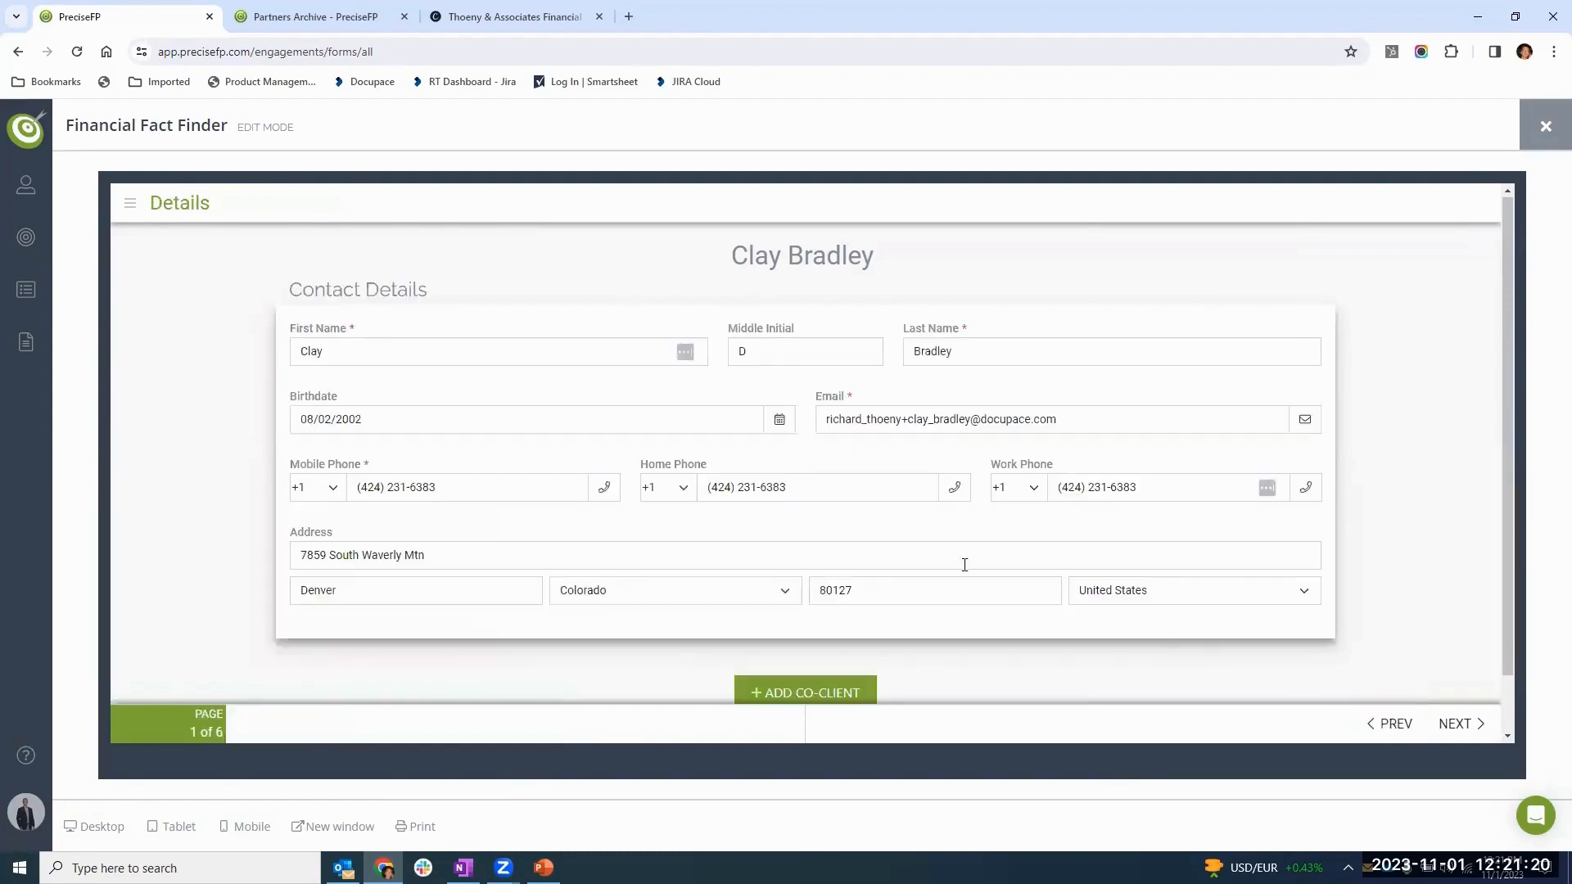
click(506, 564)
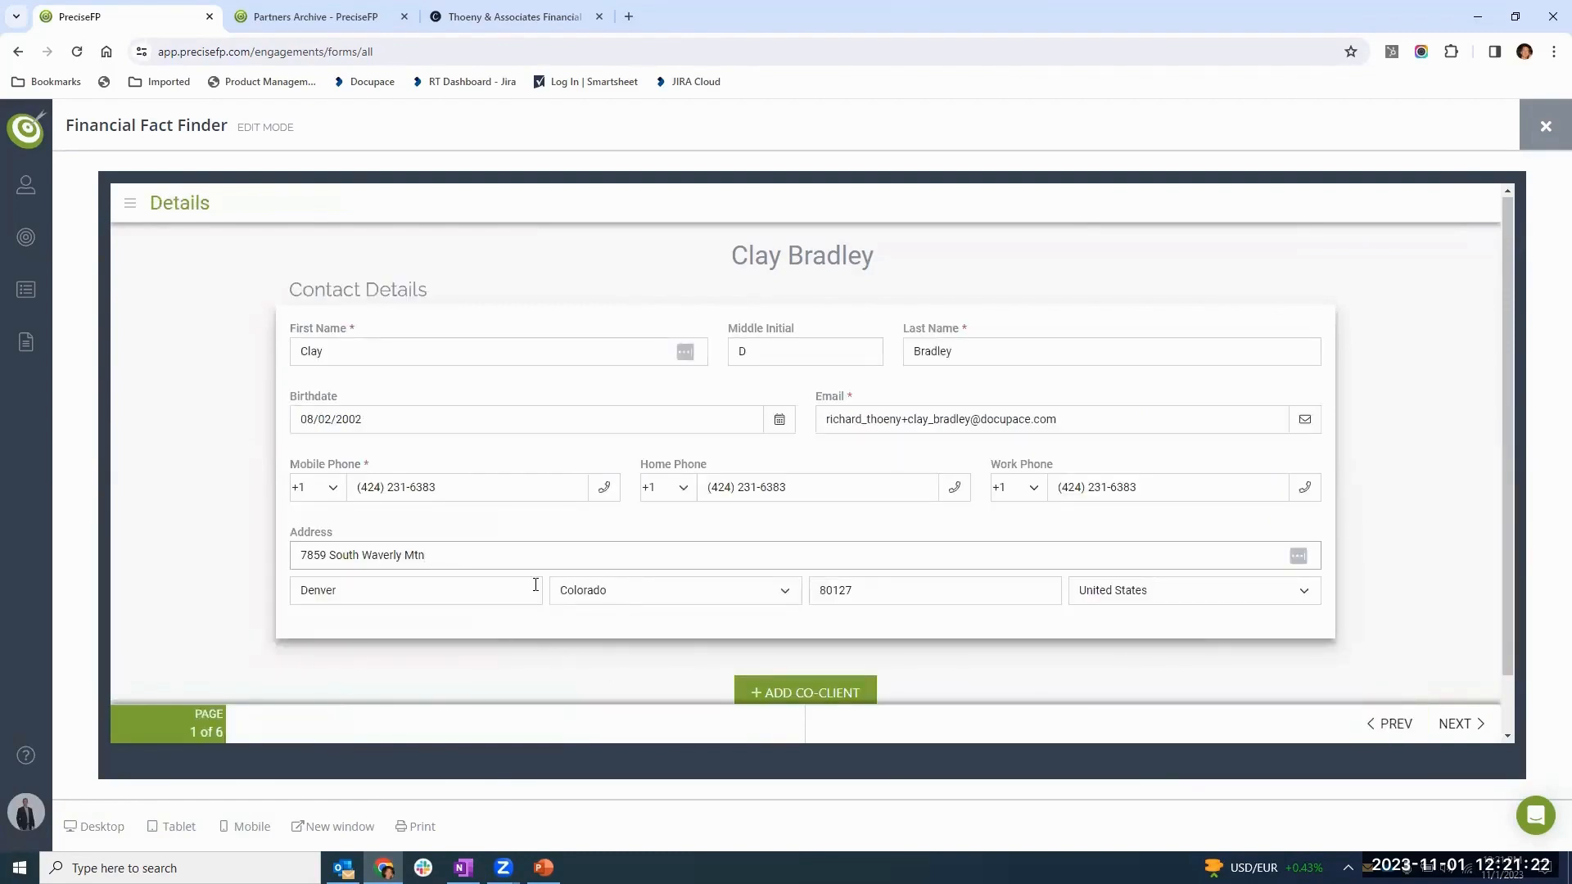
text(Mountain)
click(592, 528)
click(692, 418)
click(798, 397)
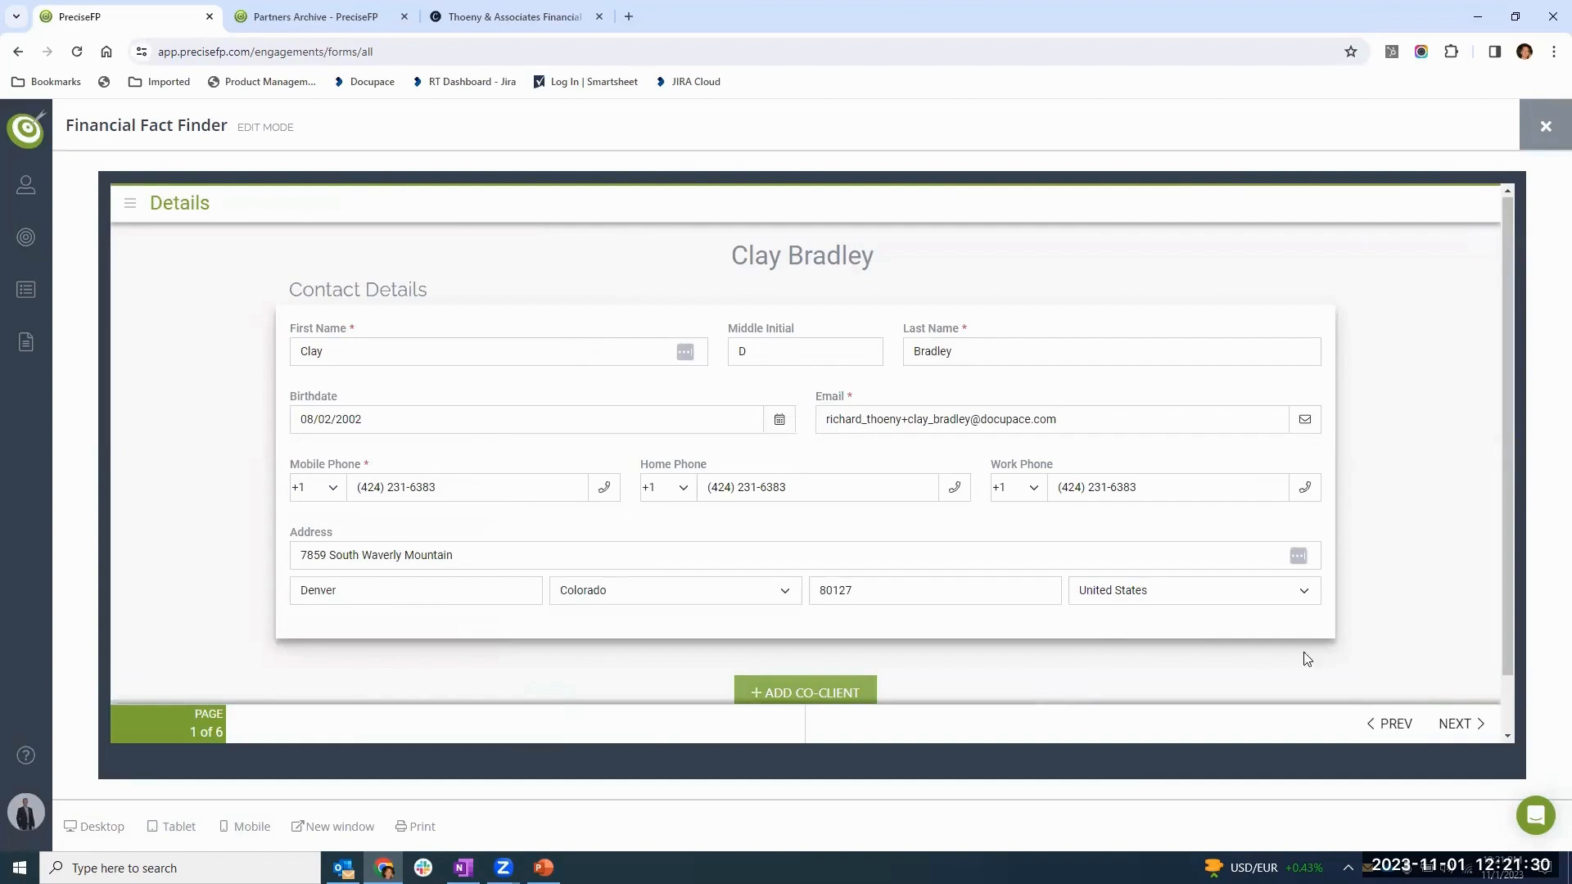
- Set the Boeing Salary & Tips amount to 250,000 on the Employment & Income page and check the Annual Income section
click(1468, 727)
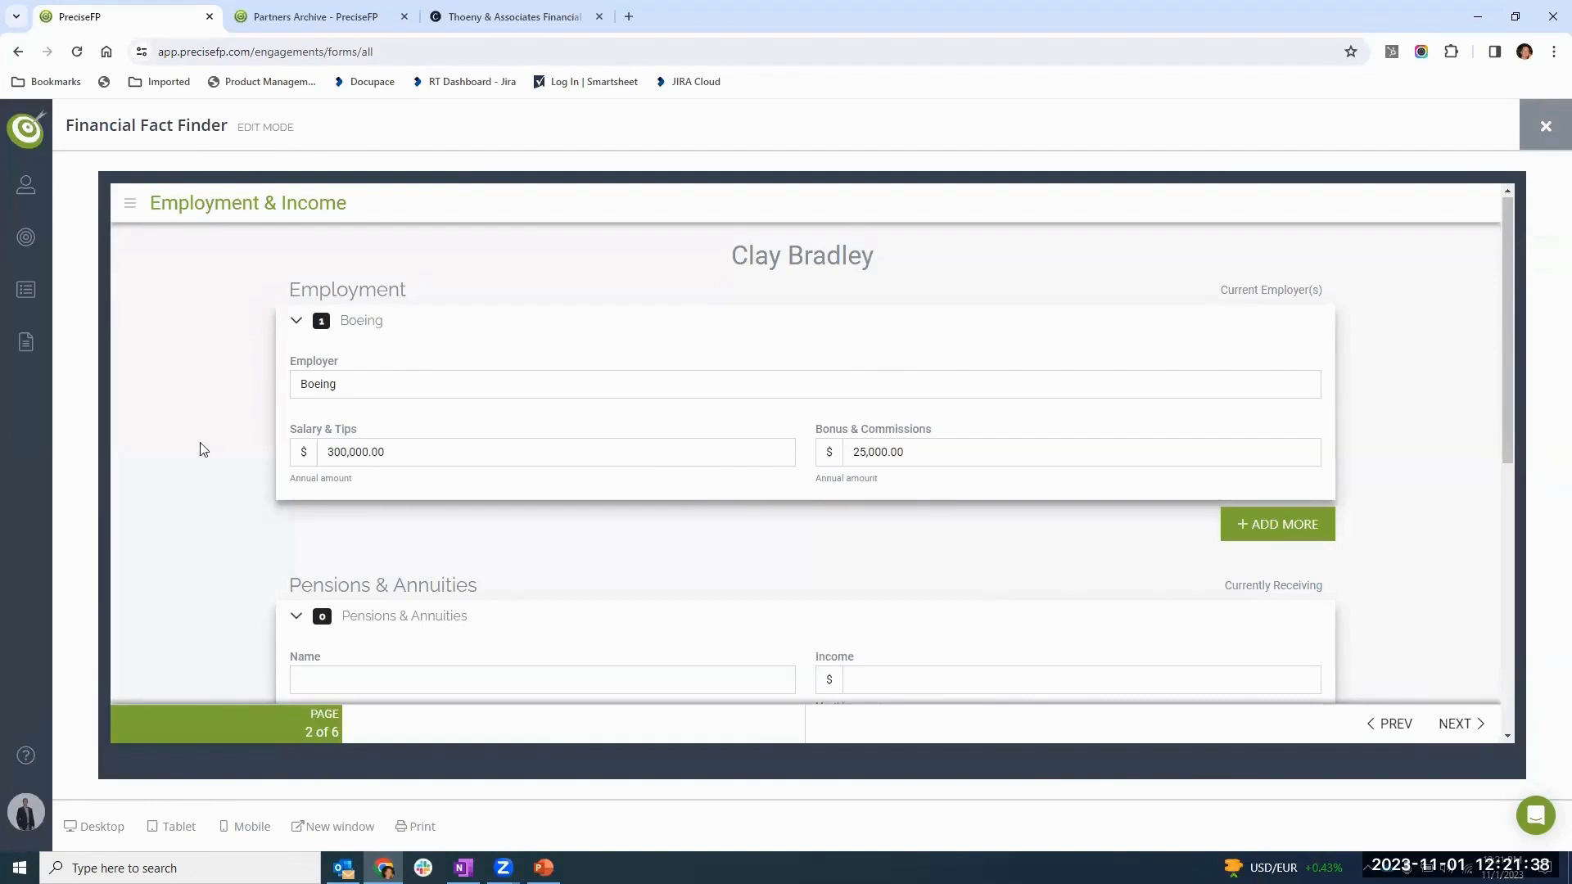
scroll(205, 513, down, 2)
scroll(200, 481, down, 4)
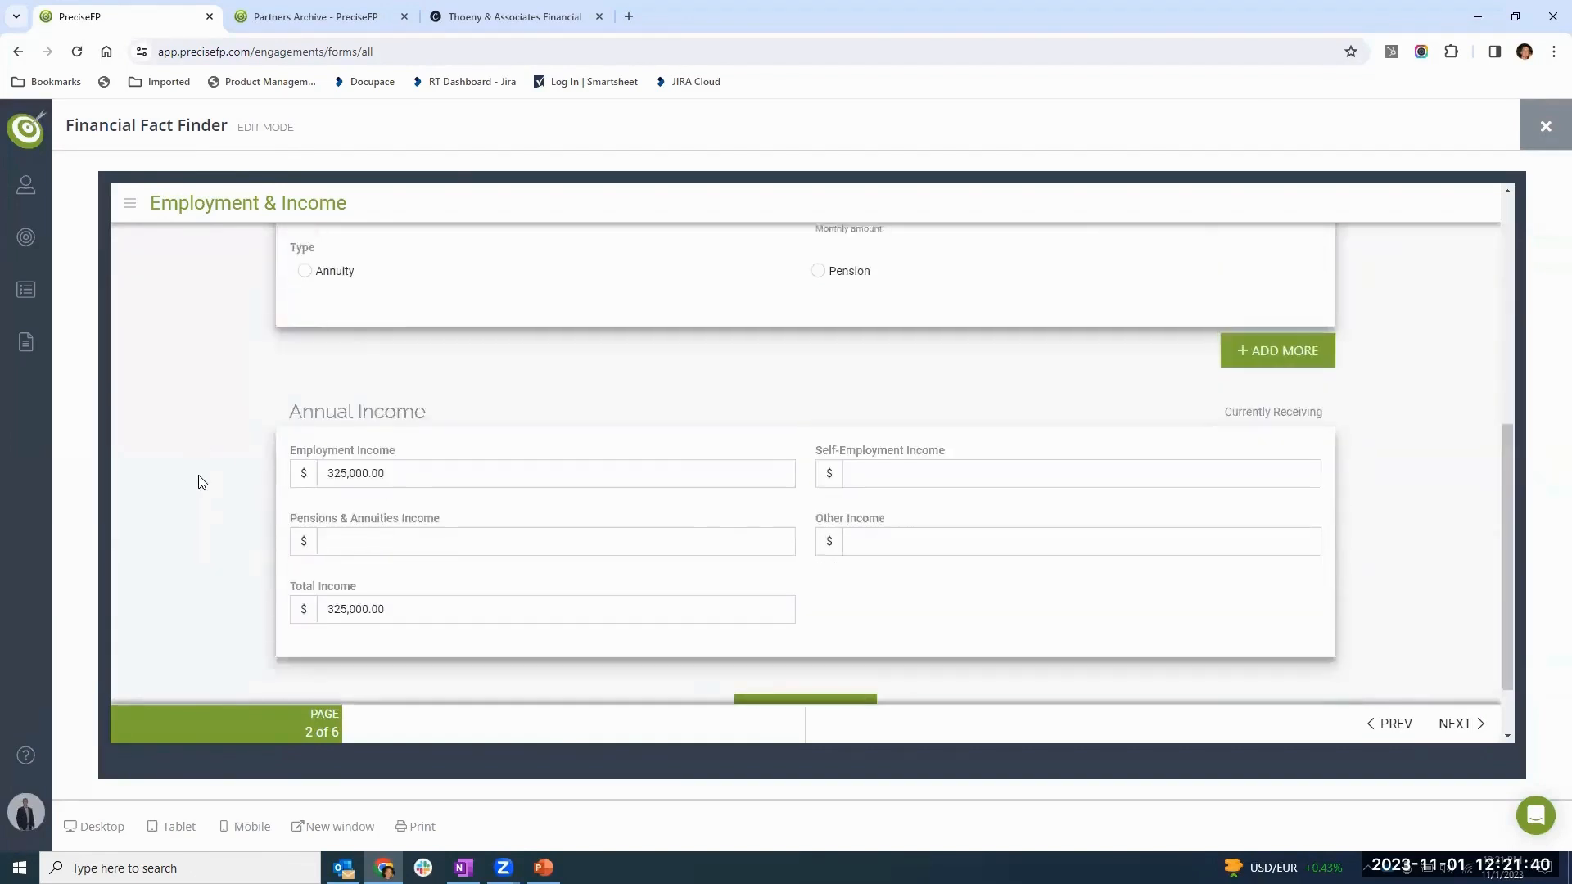
scroll(372, 393, up, 5)
drag(385, 370, 272, 370)
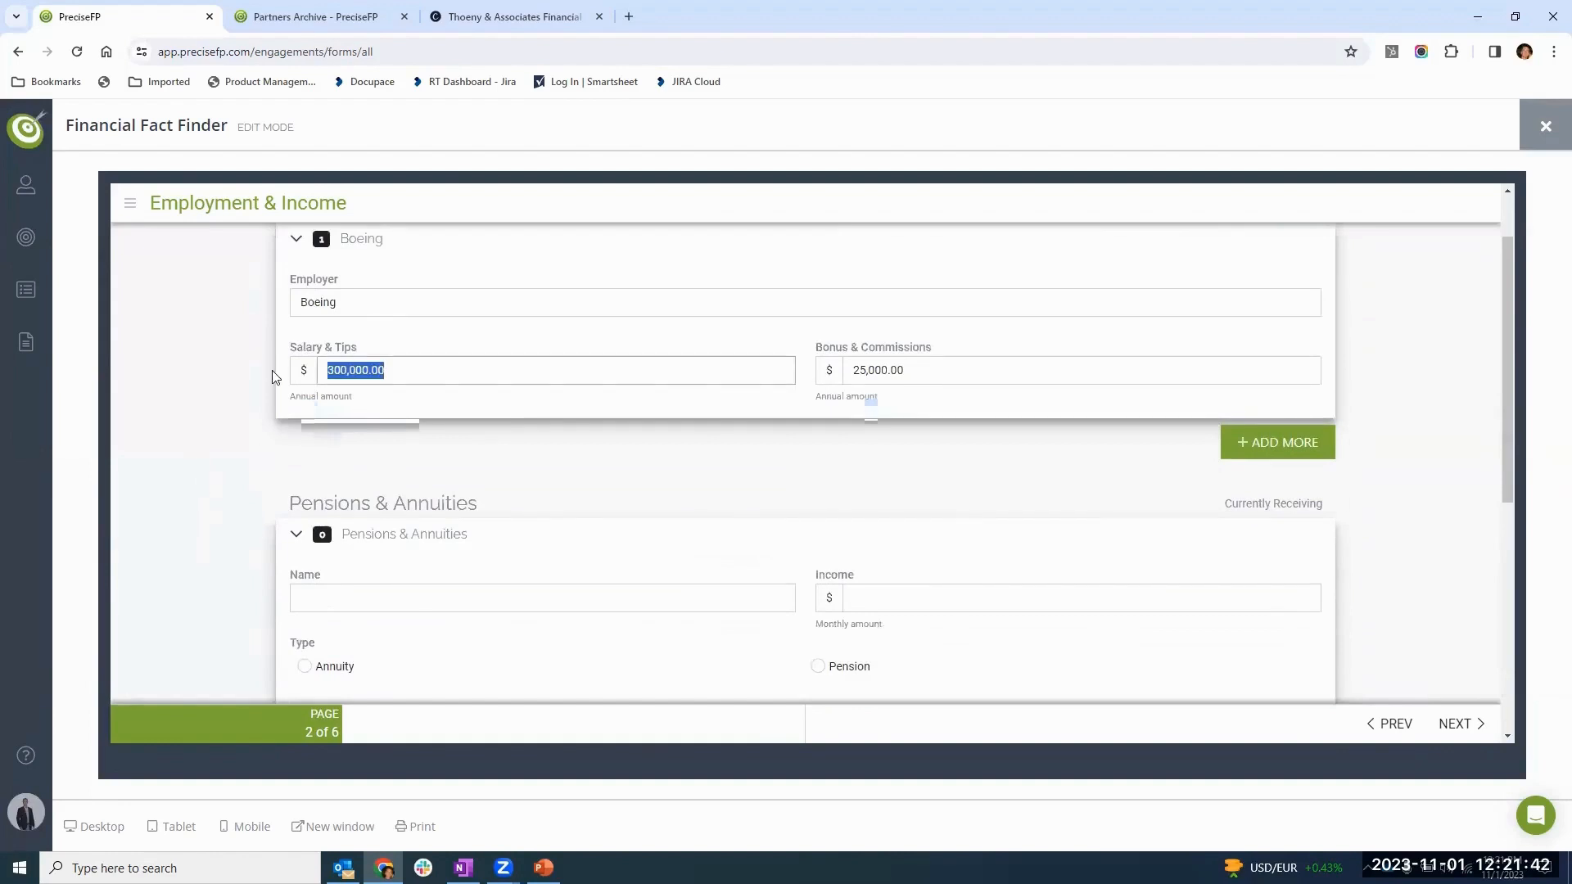
text(250000)
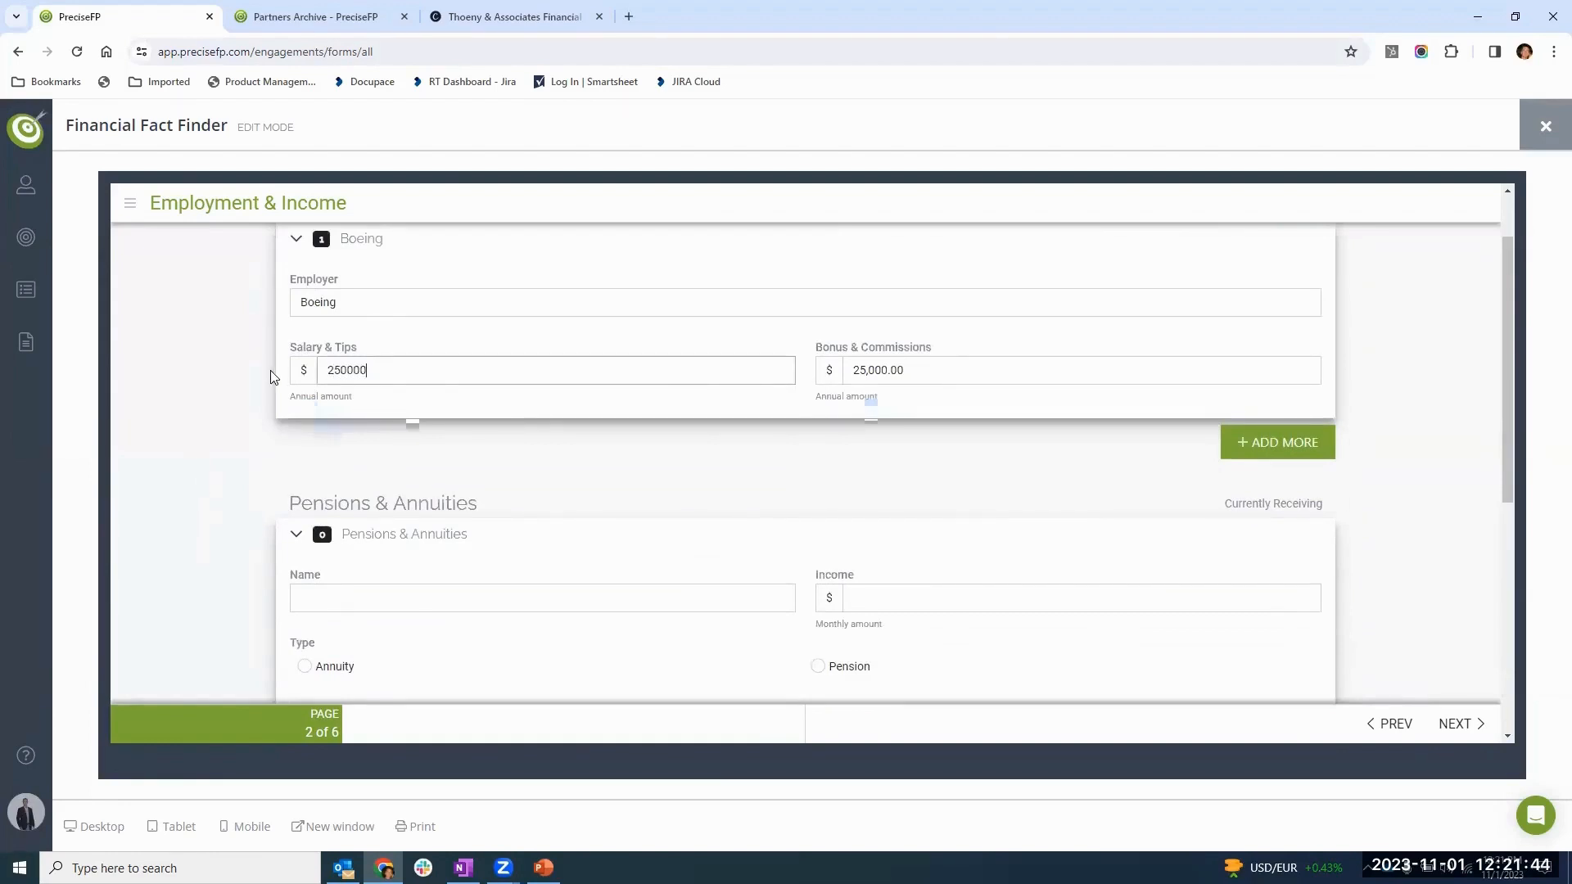
key(Tab)
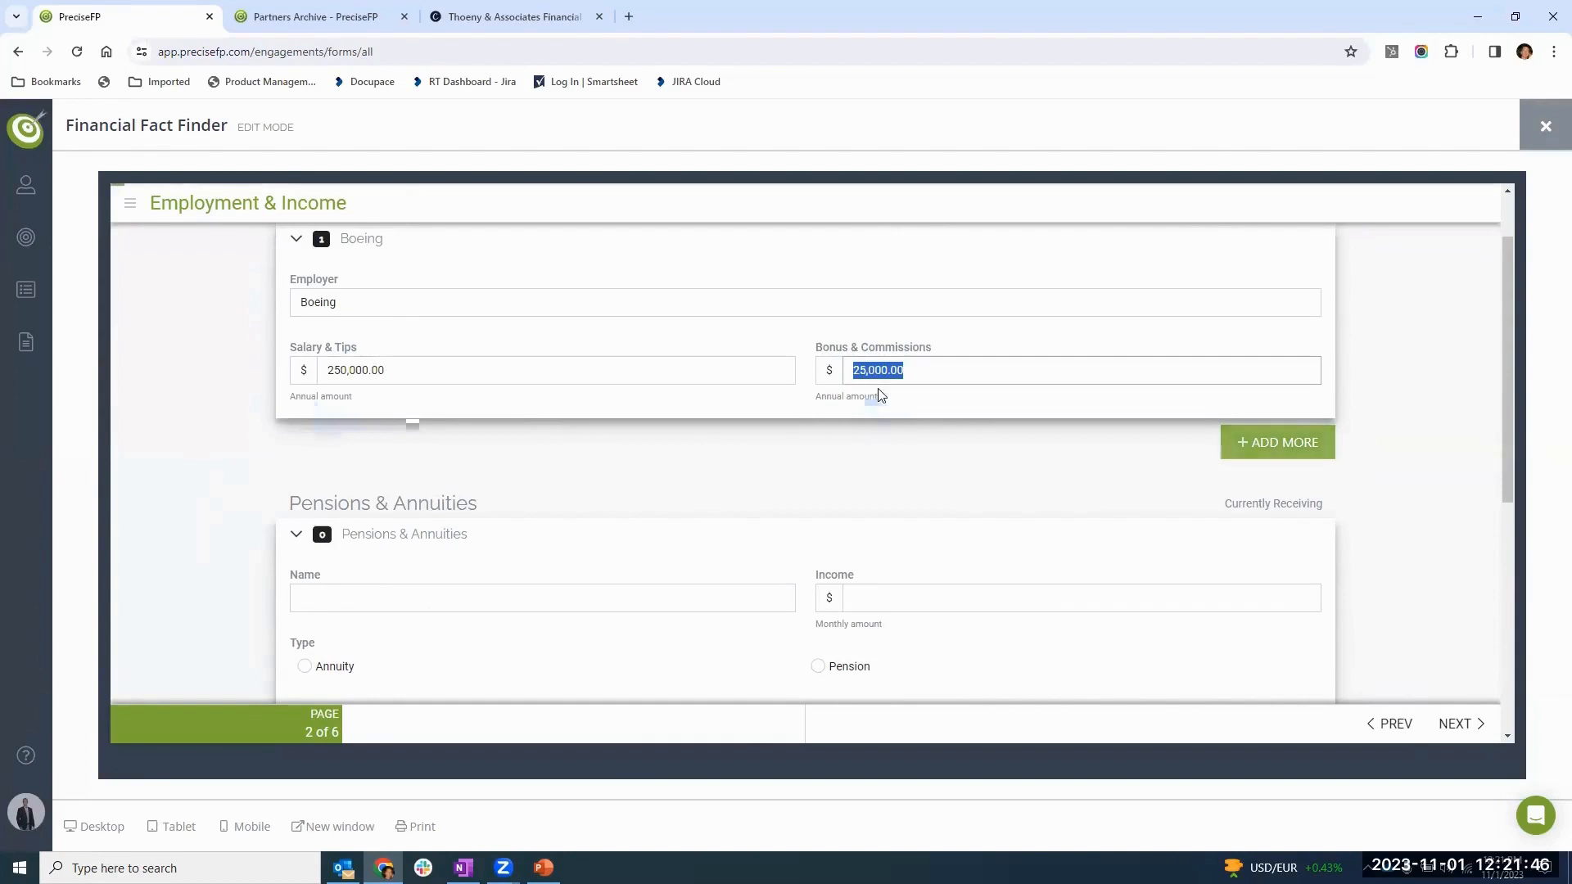
scroll(731, 429, down, 5)
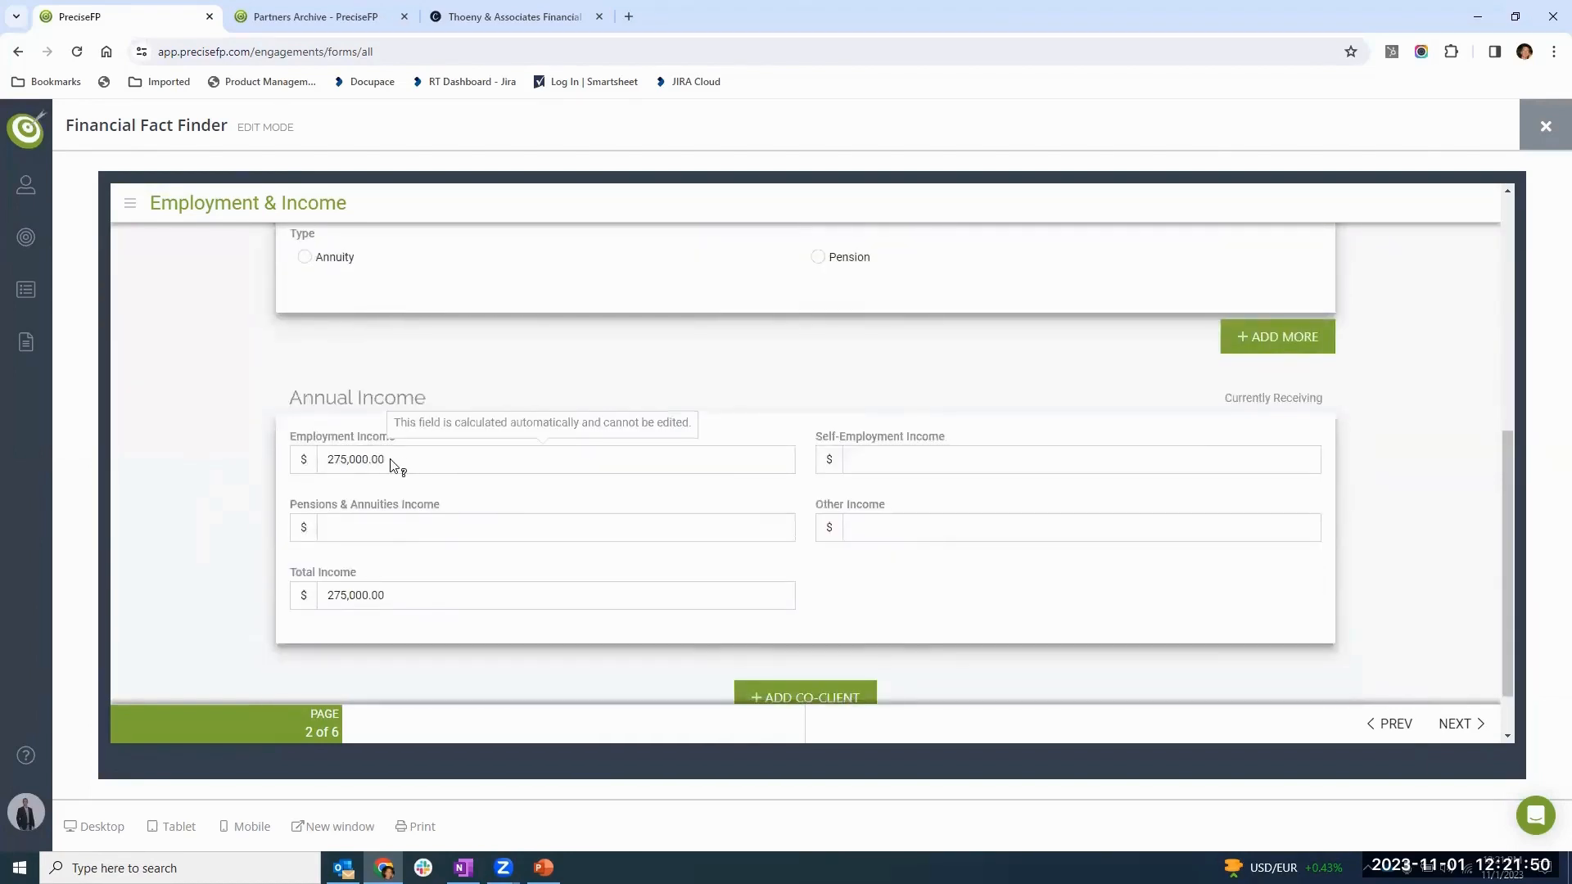
mouse_move(704, 482)
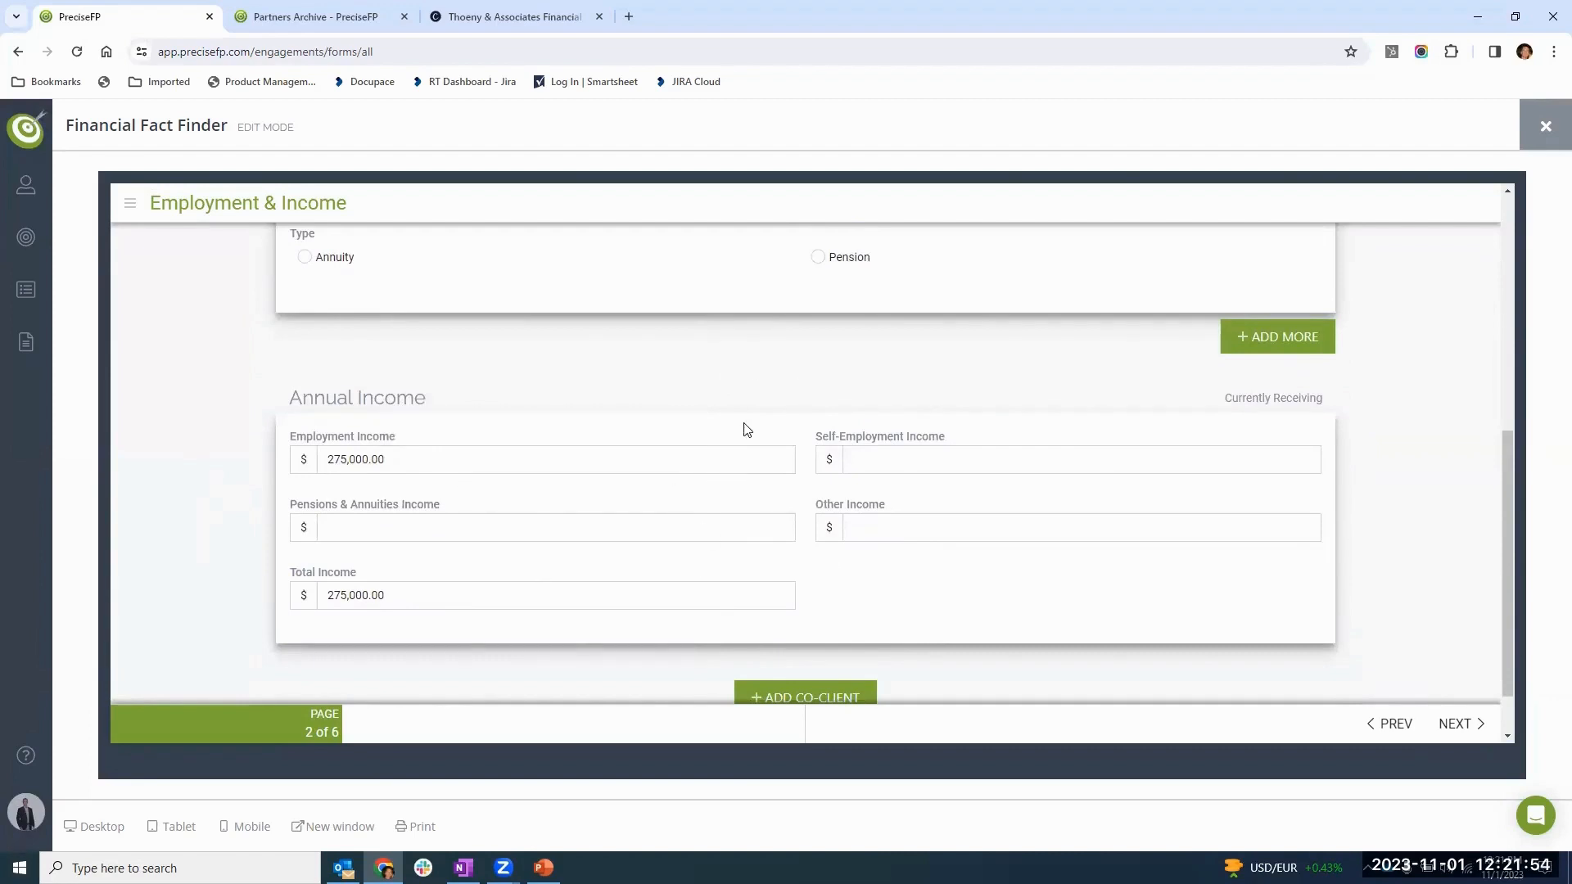
scroll(881, 468, up, 6)
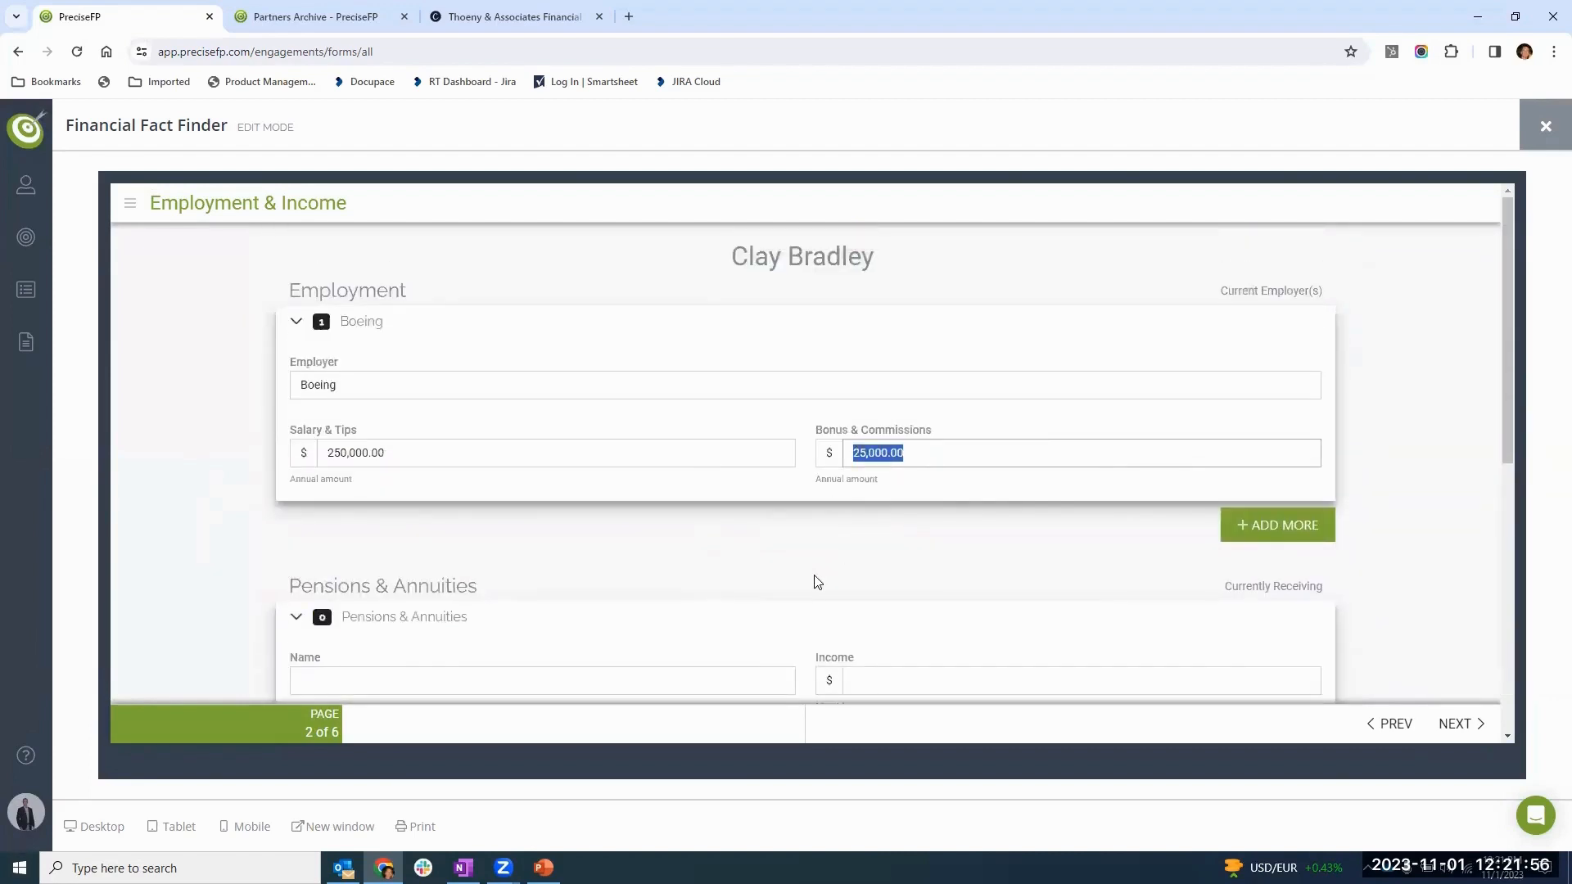
- Go through the remaining form pages up to the Thank you page and close the form
click(1449, 725)
click(1449, 727)
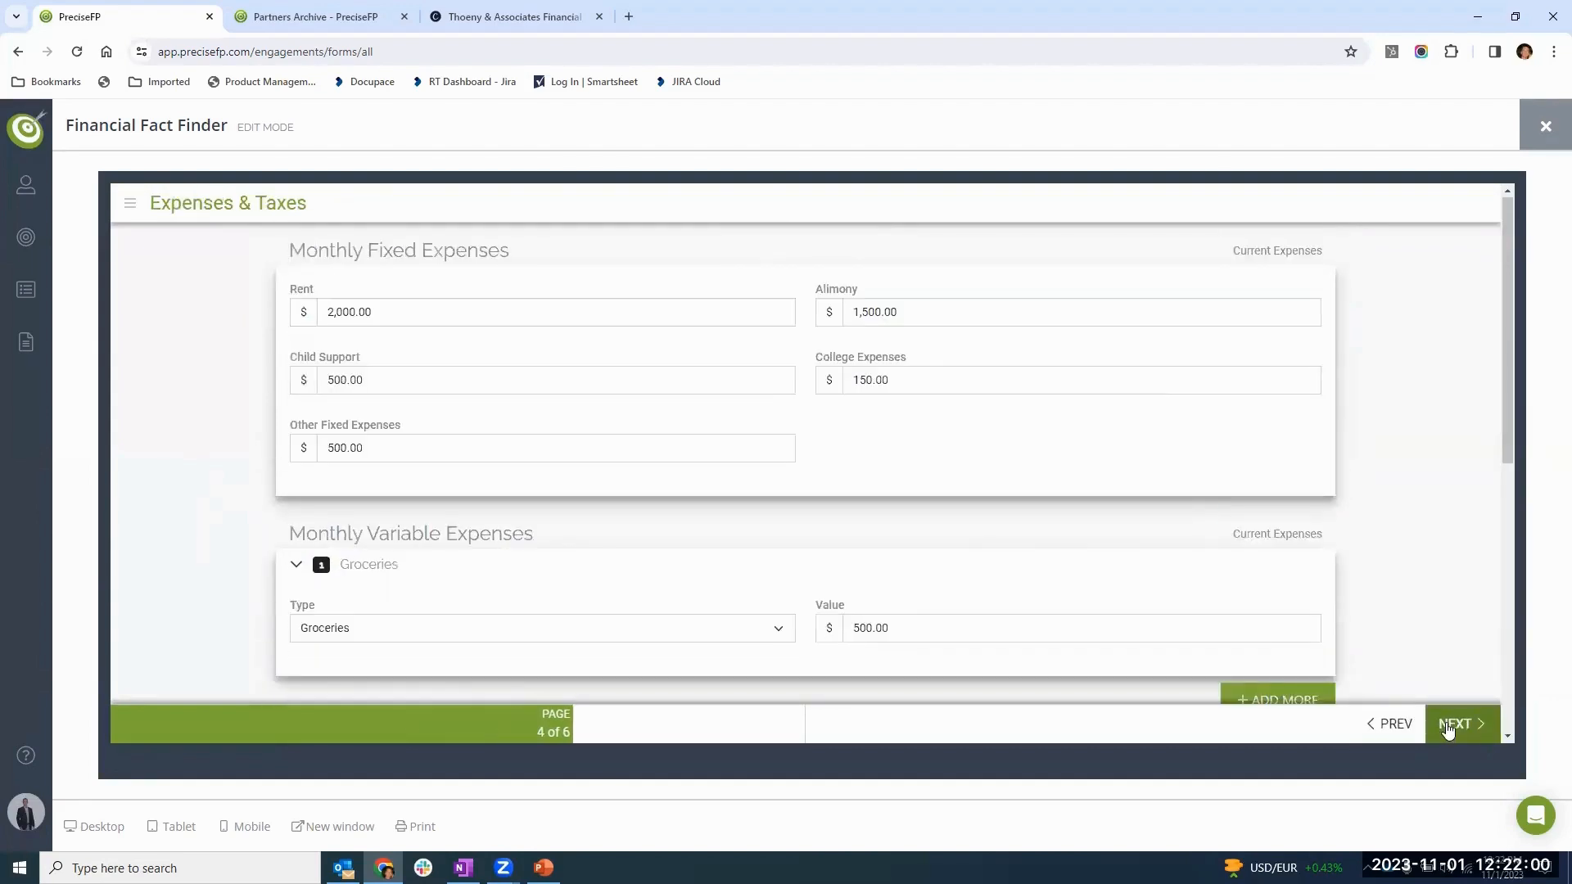
click(1449, 727)
click(1449, 726)
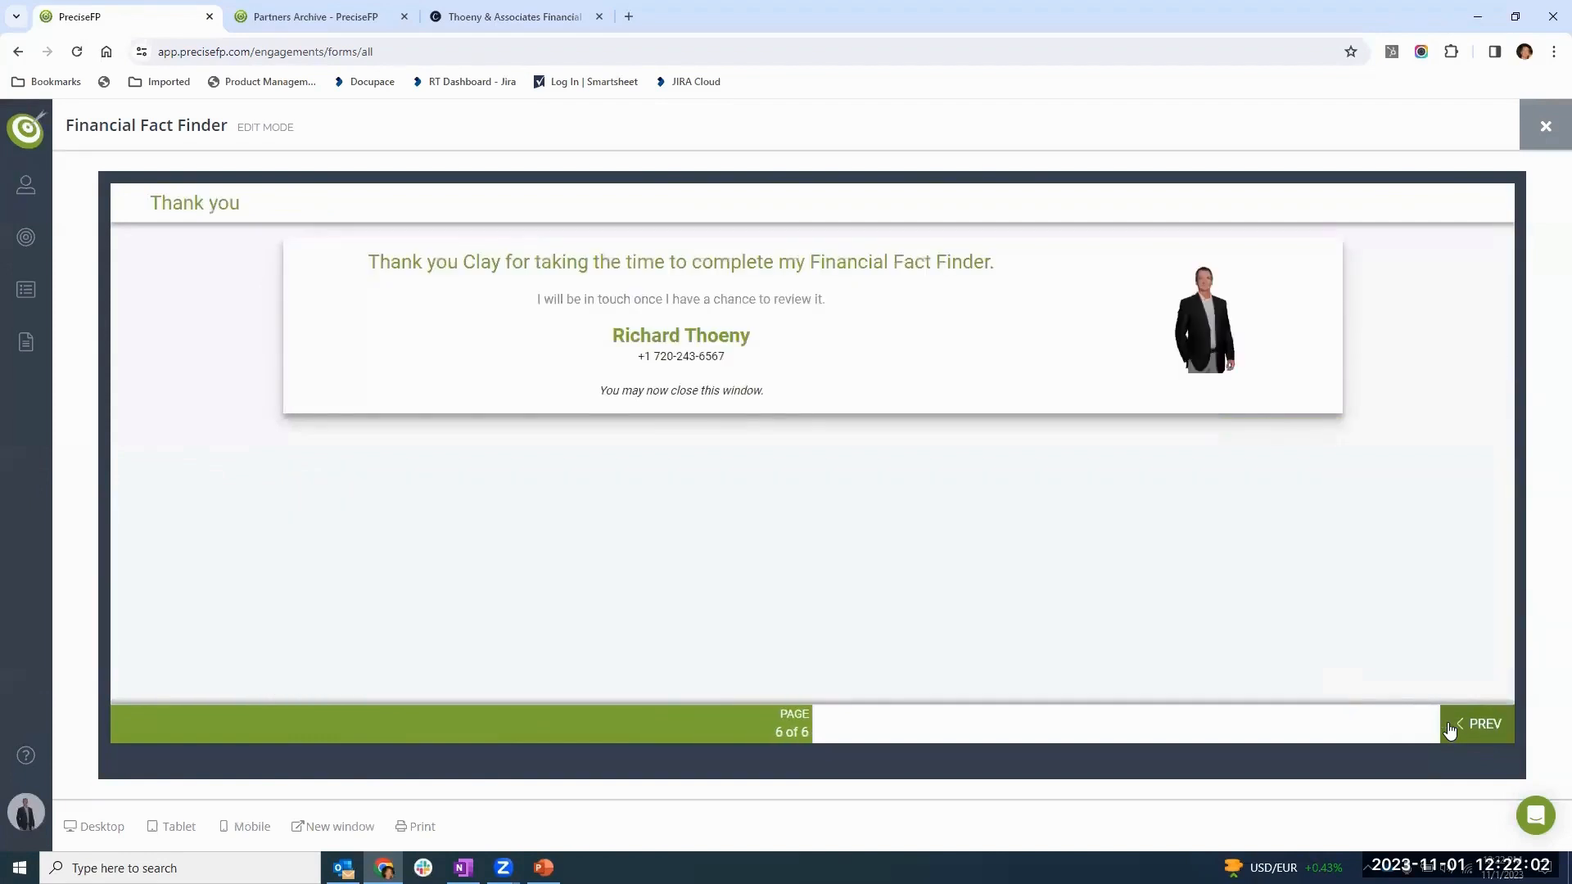
click(1547, 125)
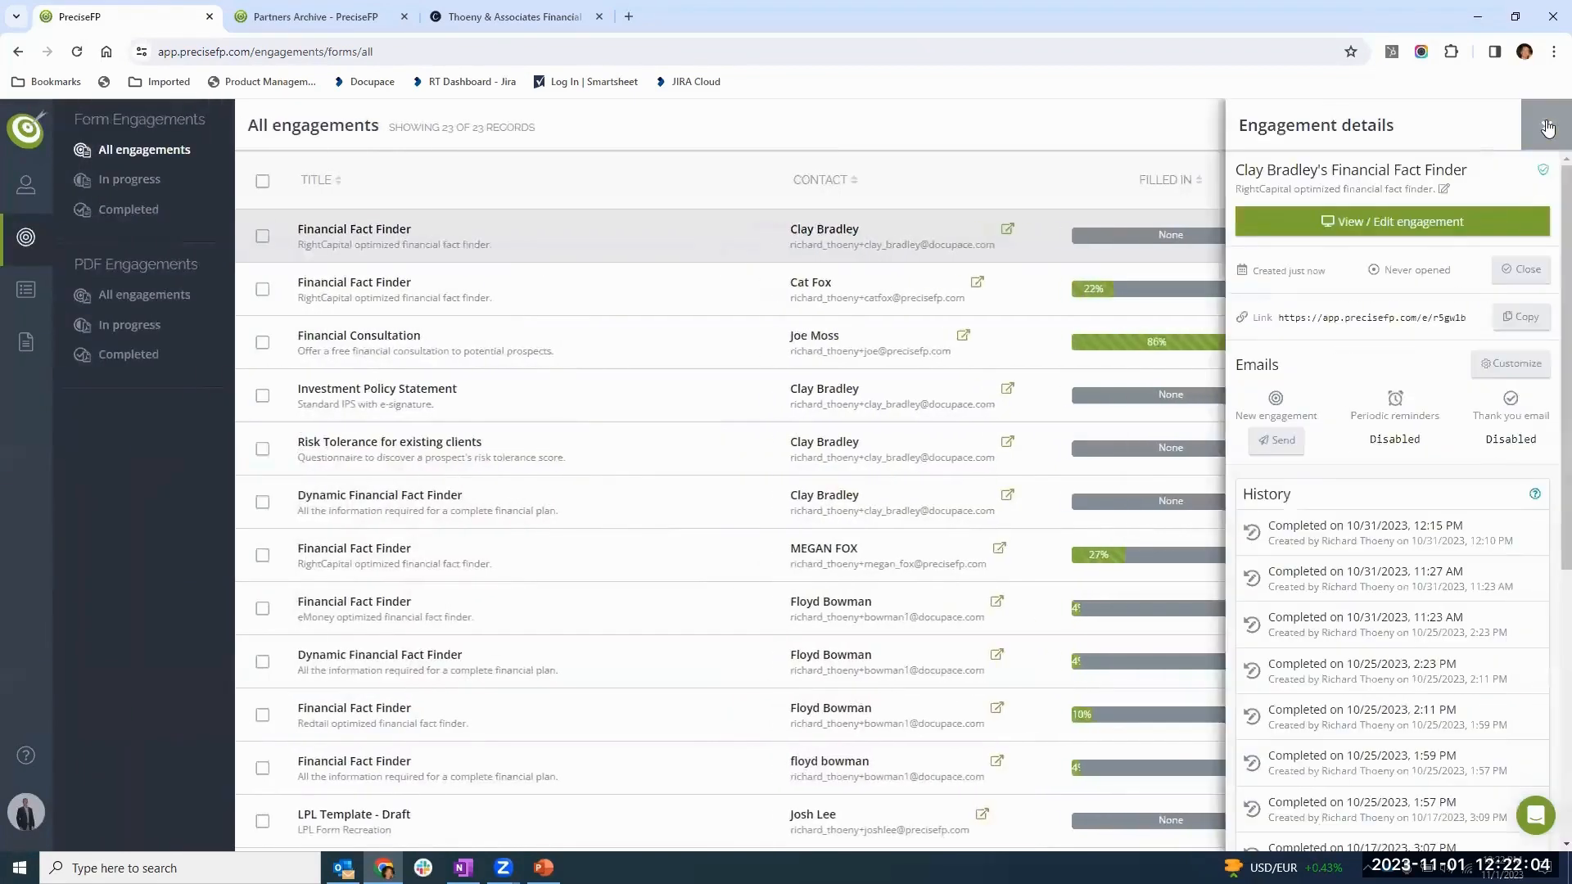
- Send the new engagement email to the client and close the engagement details
click(1273, 442)
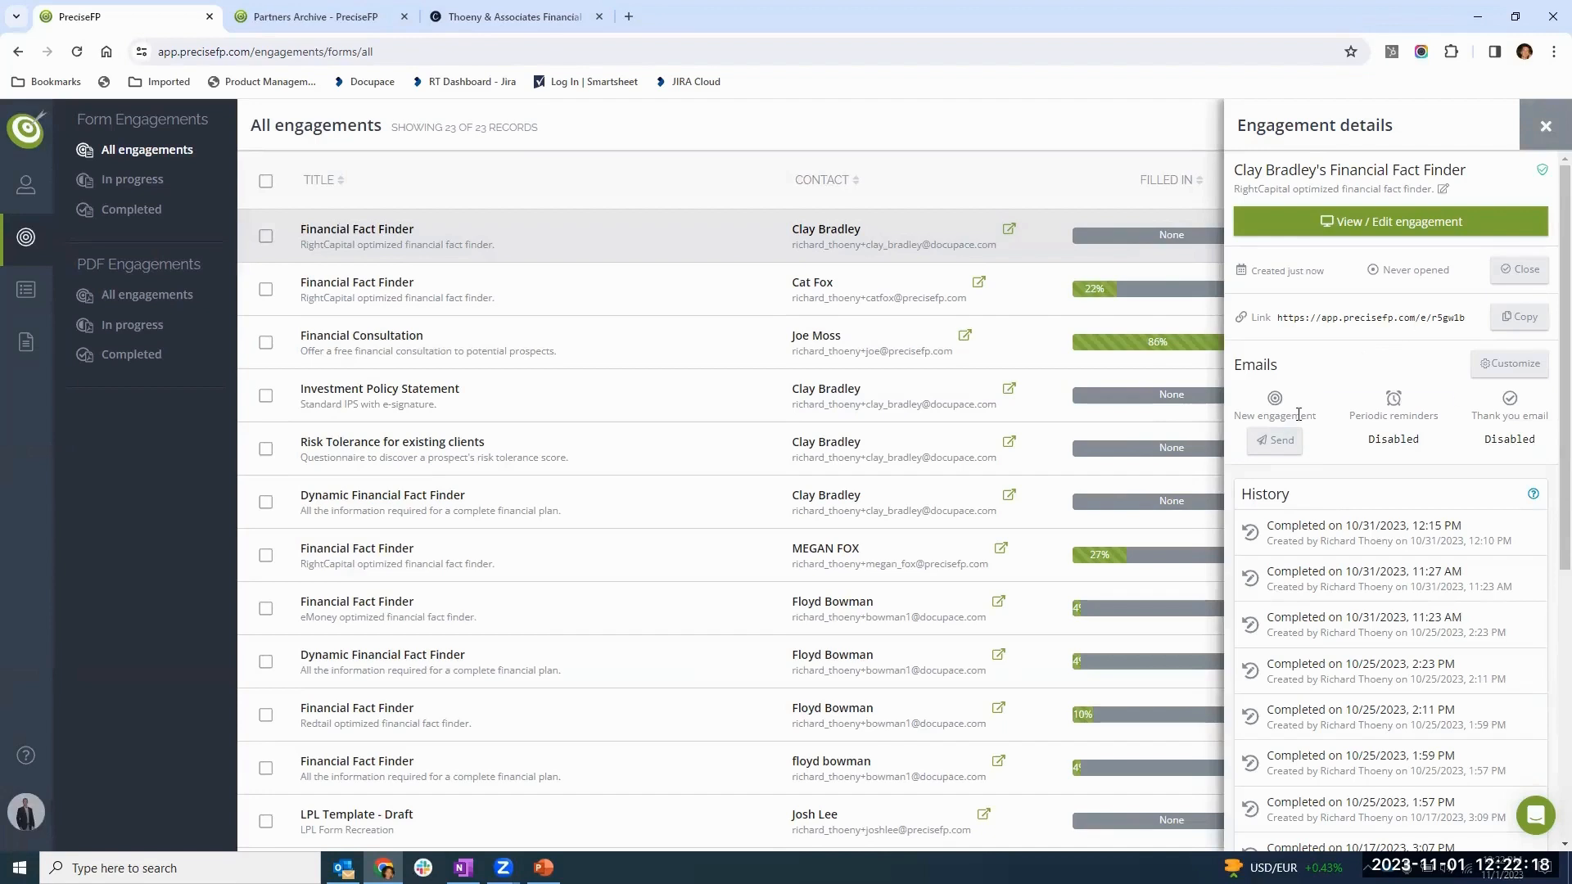
click(1279, 448)
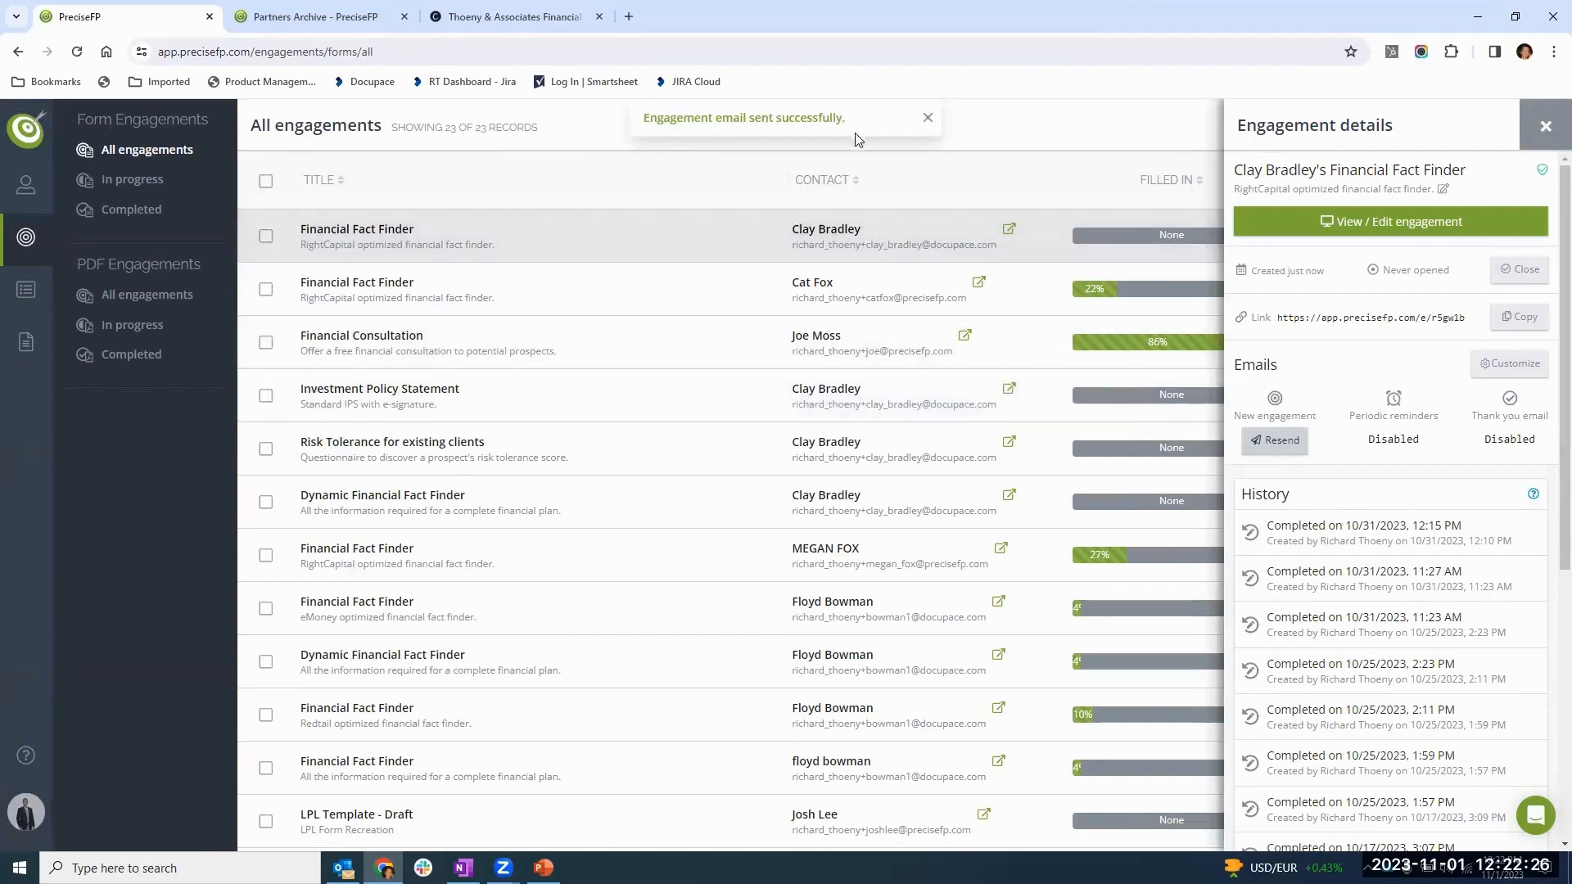
click(1544, 129)
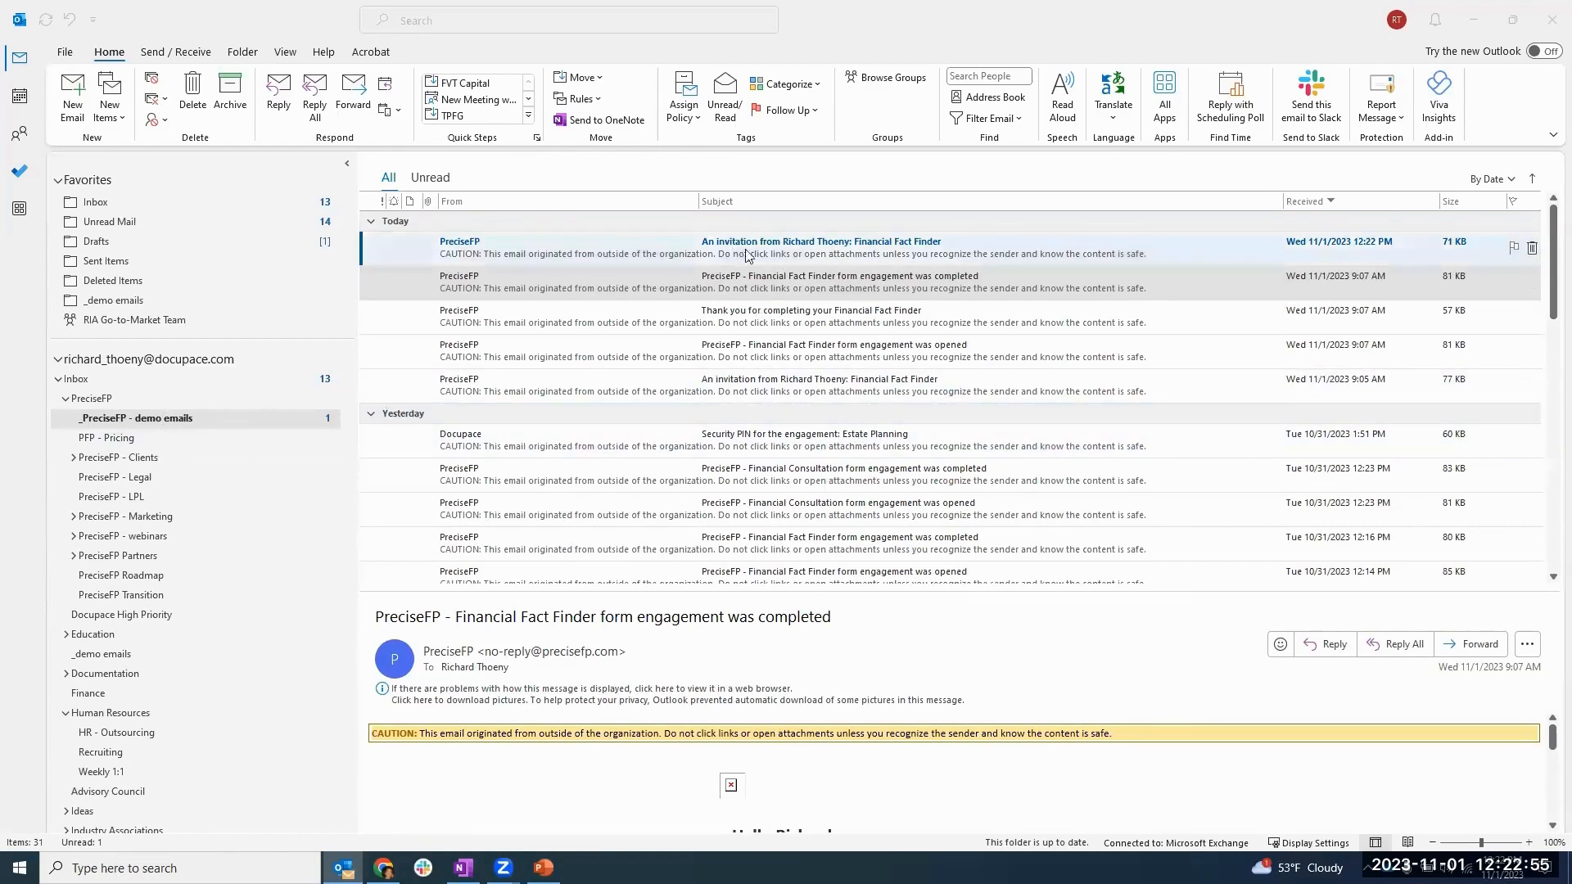
- In Outlook, open the newest Financial Fact Finder invitation email and follow its link to the form
click(825, 254)
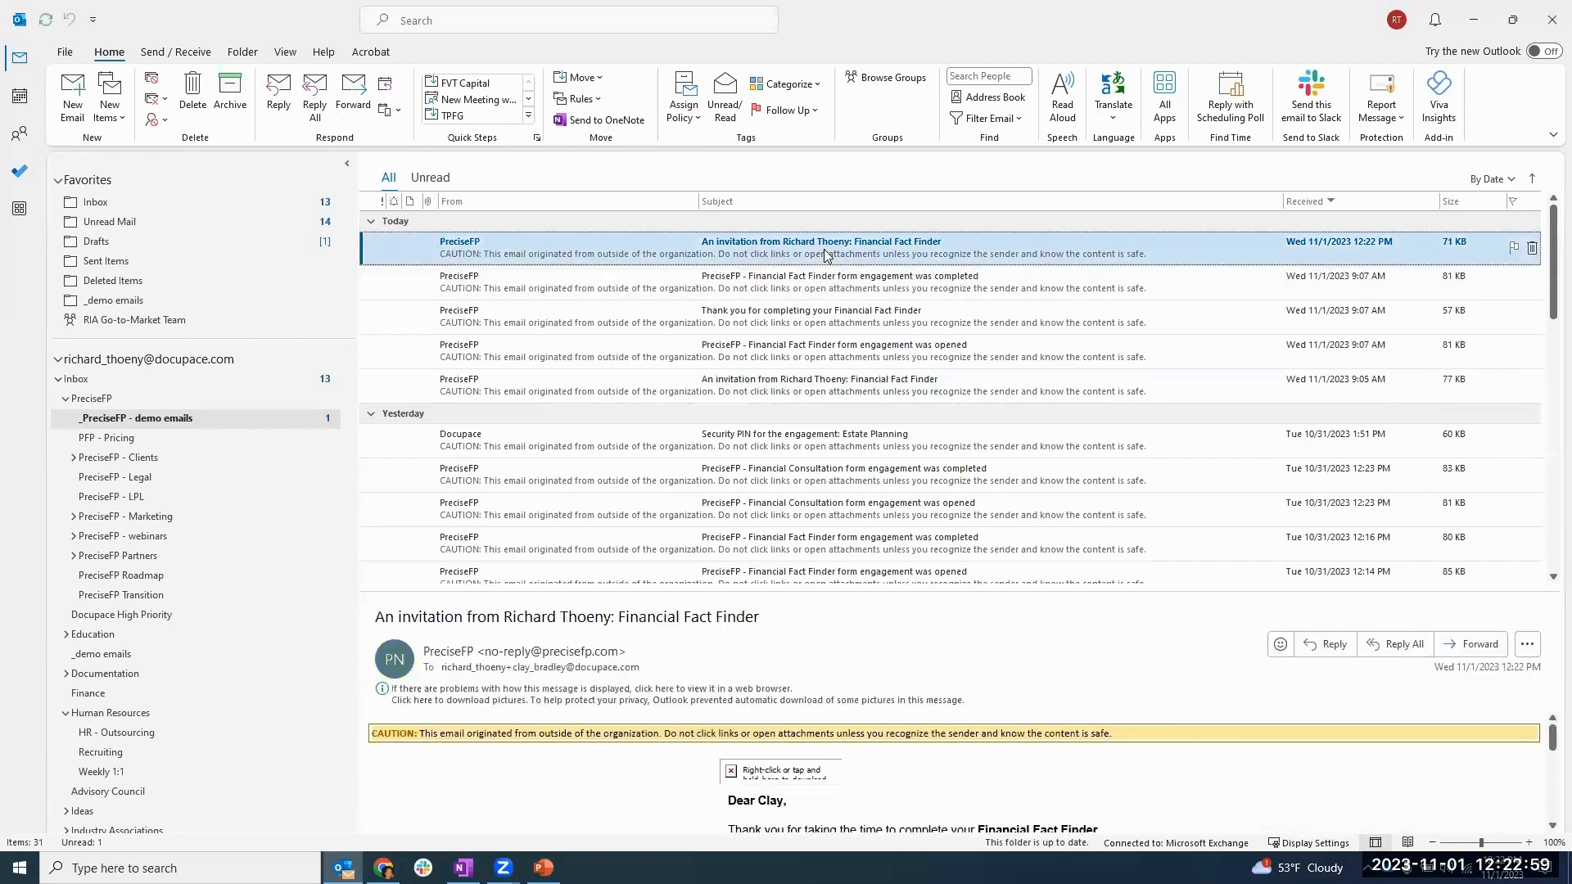
double_click(825, 255)
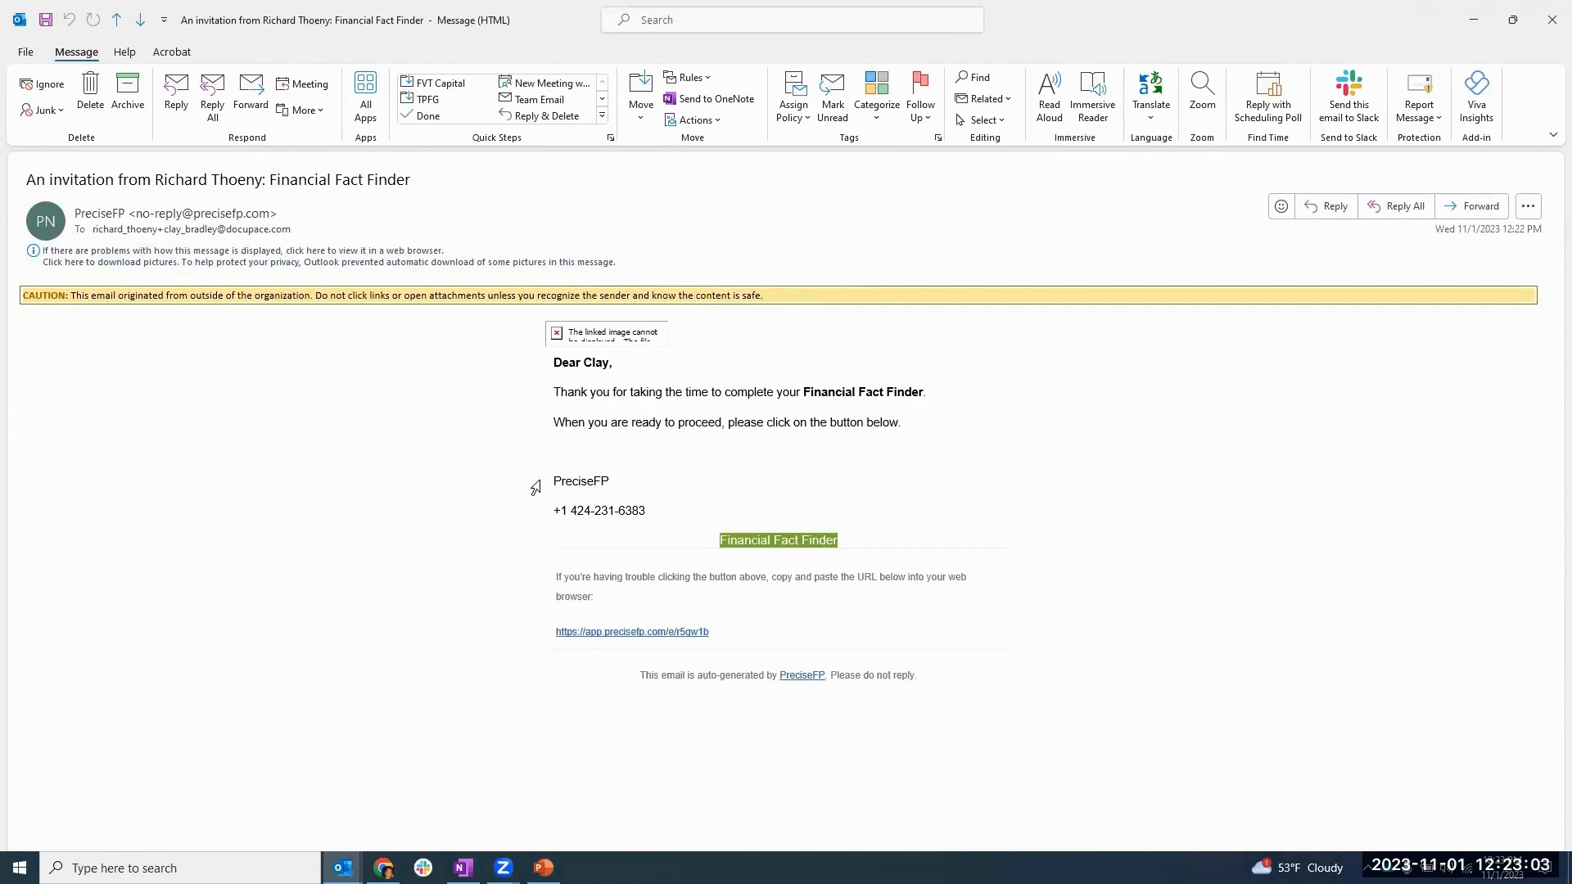
click(546, 481)
click(577, 518)
mouse_move(758, 542)
click(758, 542)
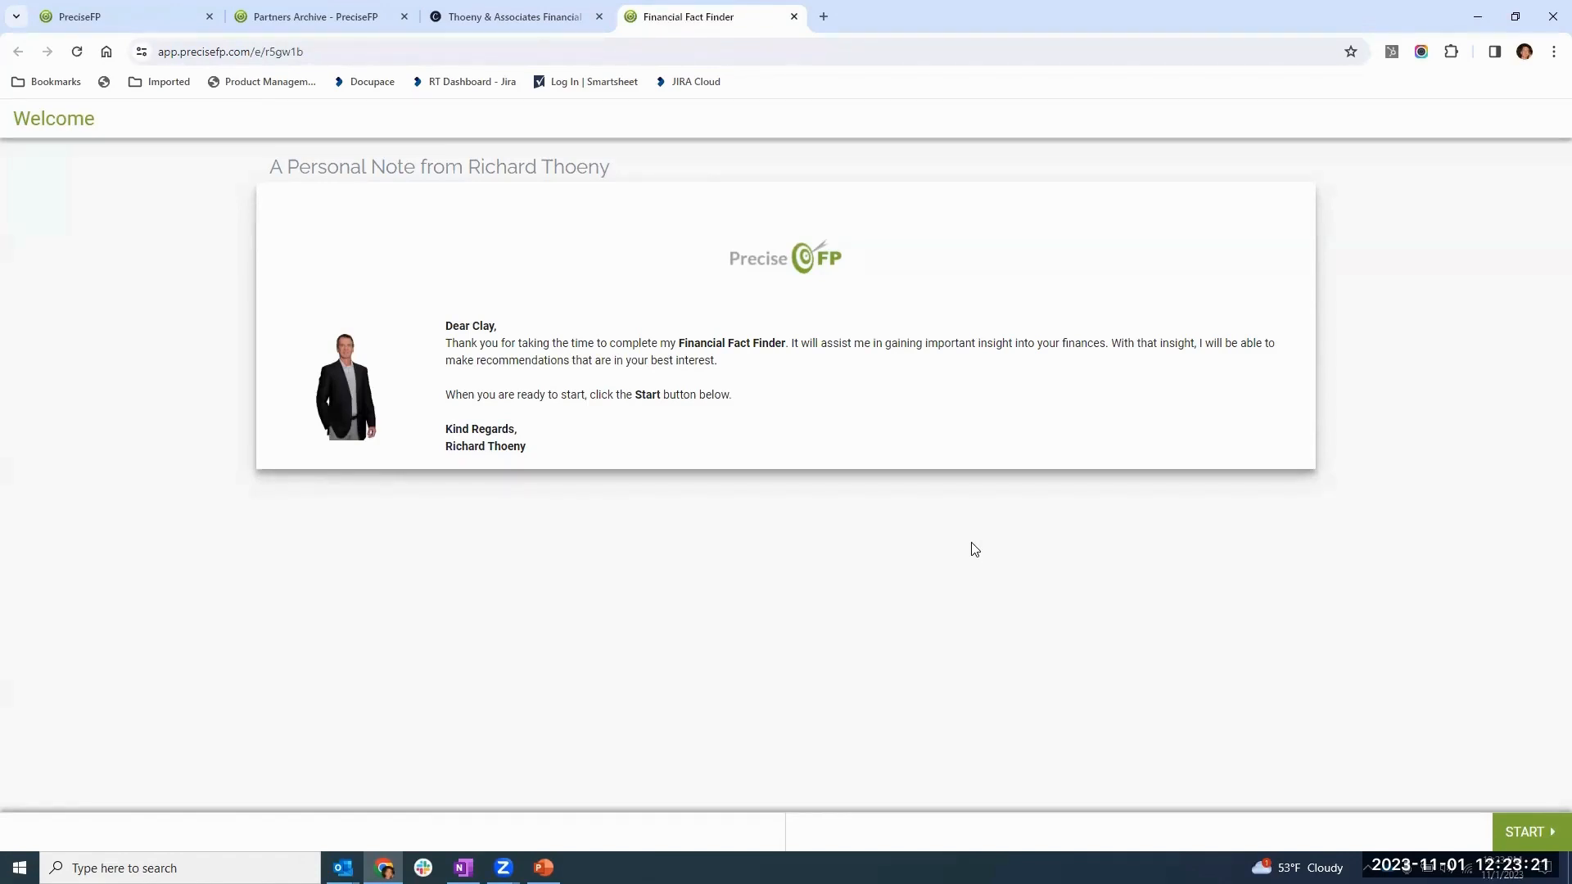
- Start the client's form and request the security PIN for the mobile phone number on file
click(1517, 831)
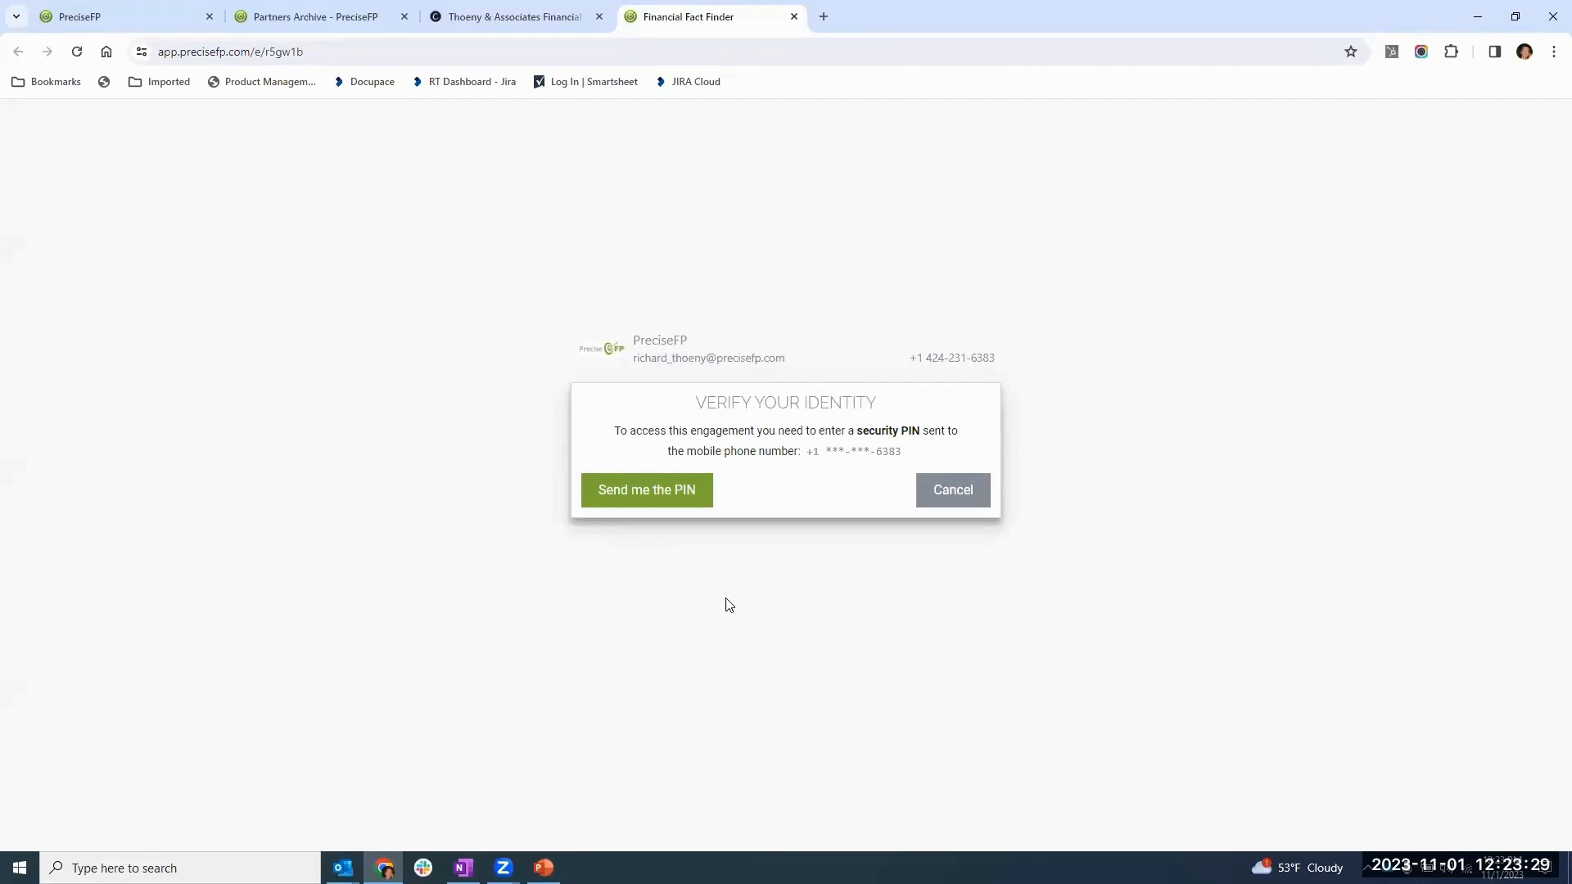
click(635, 501)
click(645, 490)
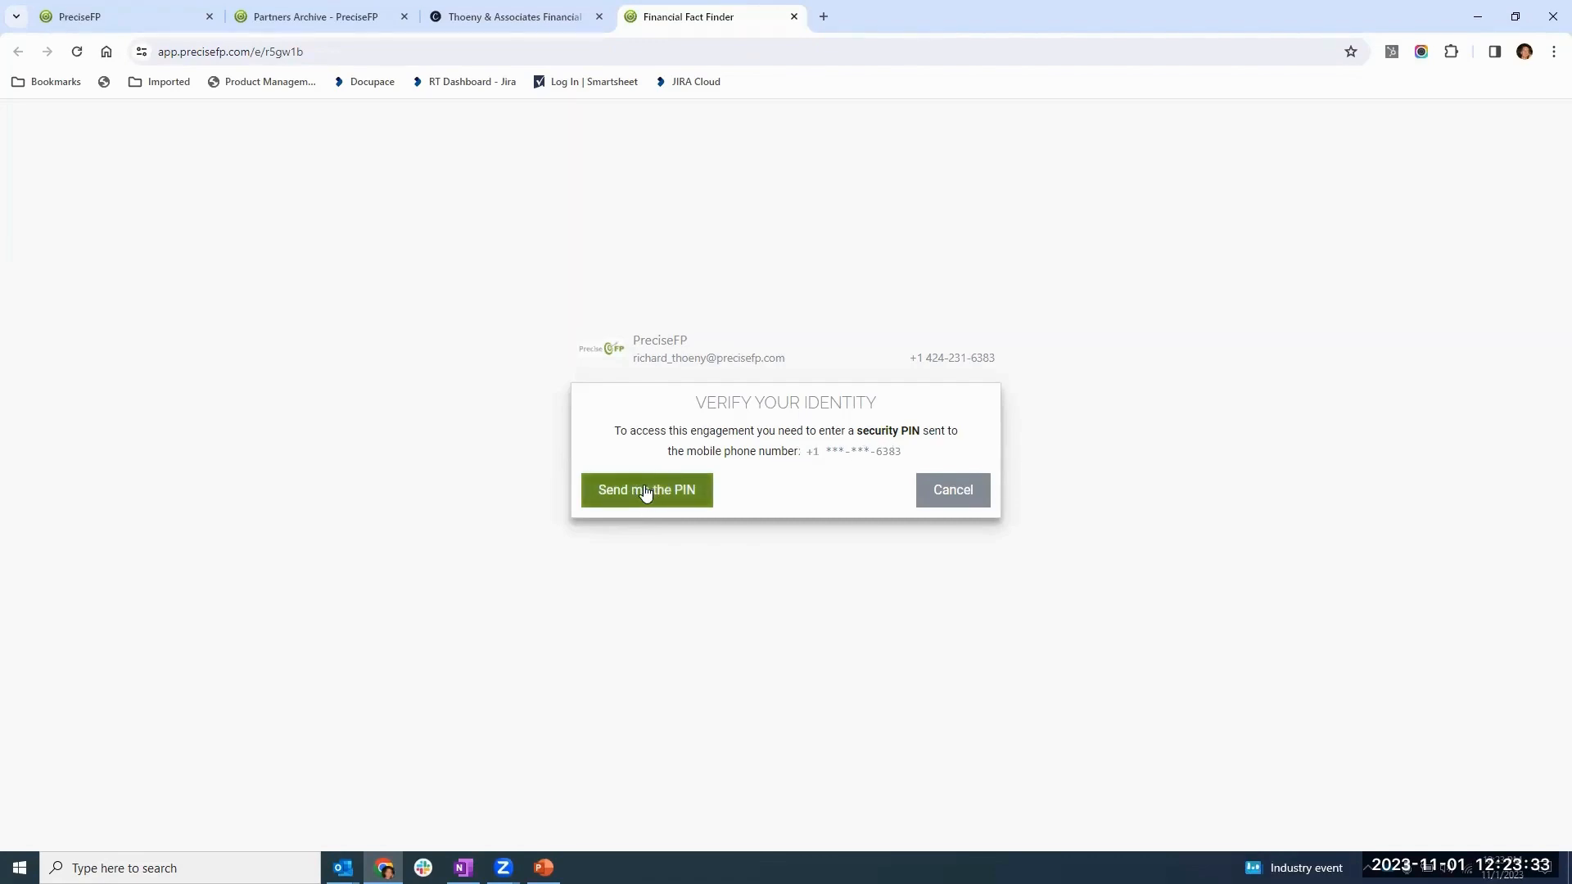
click(651, 439)
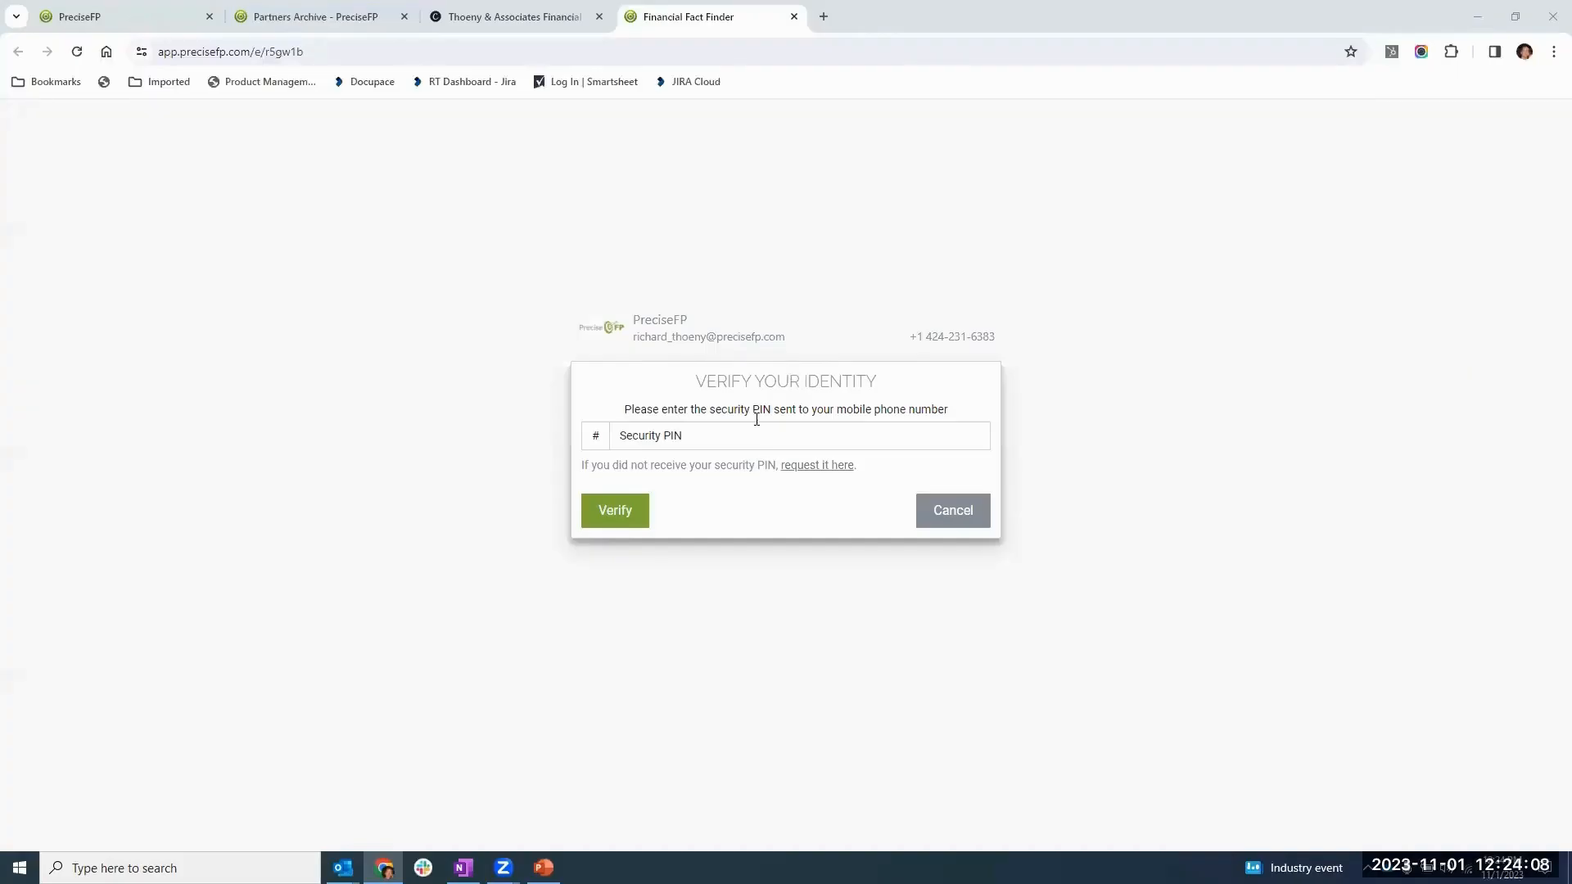
- Enter the received security PIN and verify the client's identity to open the form
click(710, 433)
key(ctrl+v)
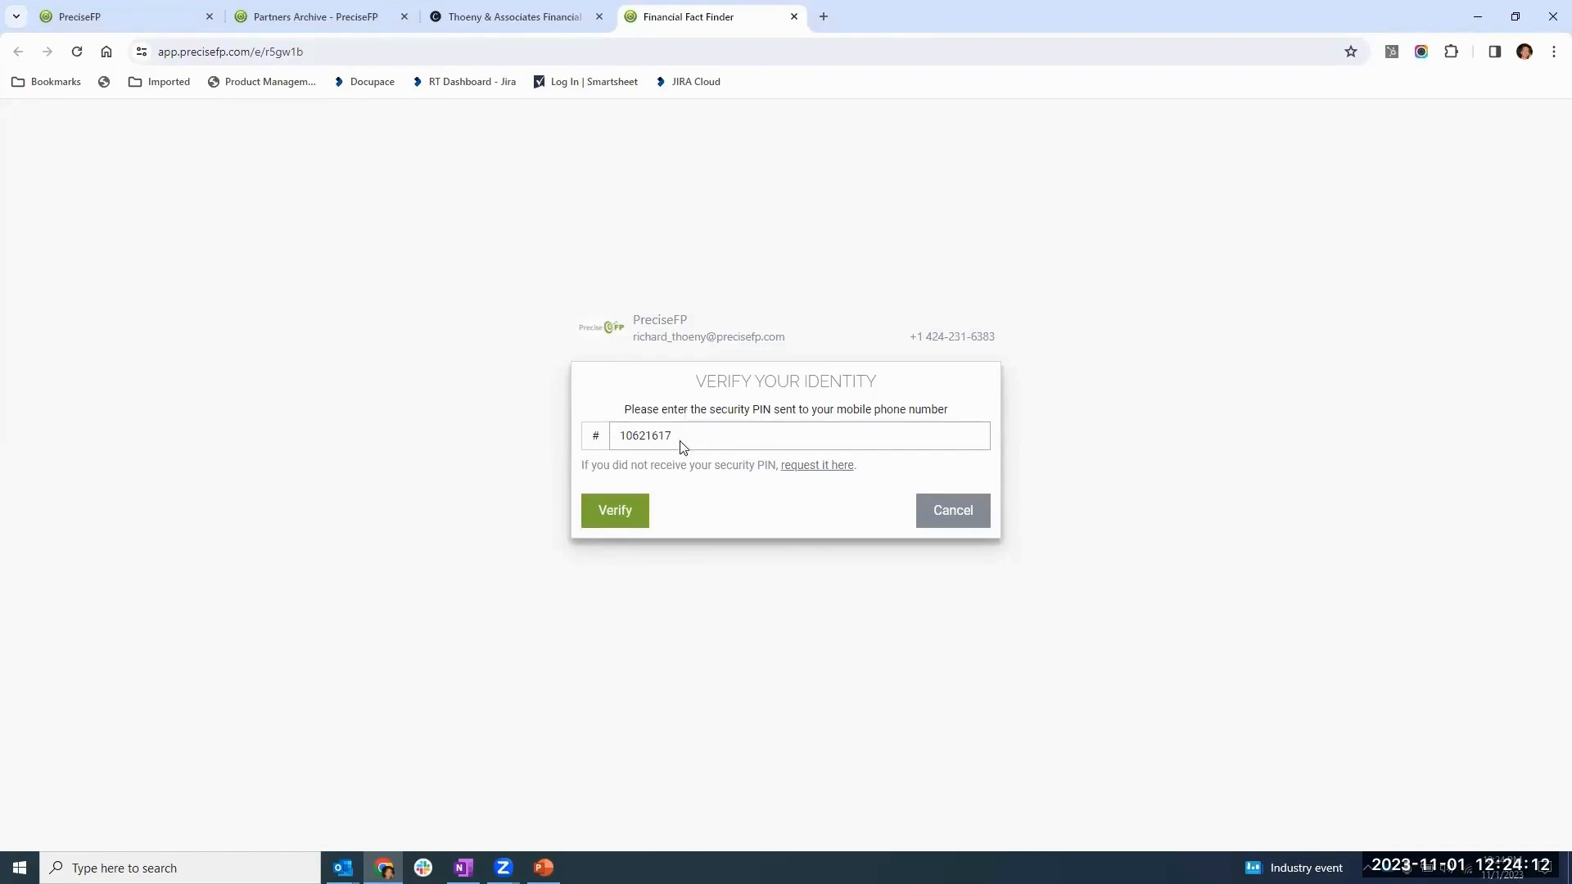
click(618, 513)
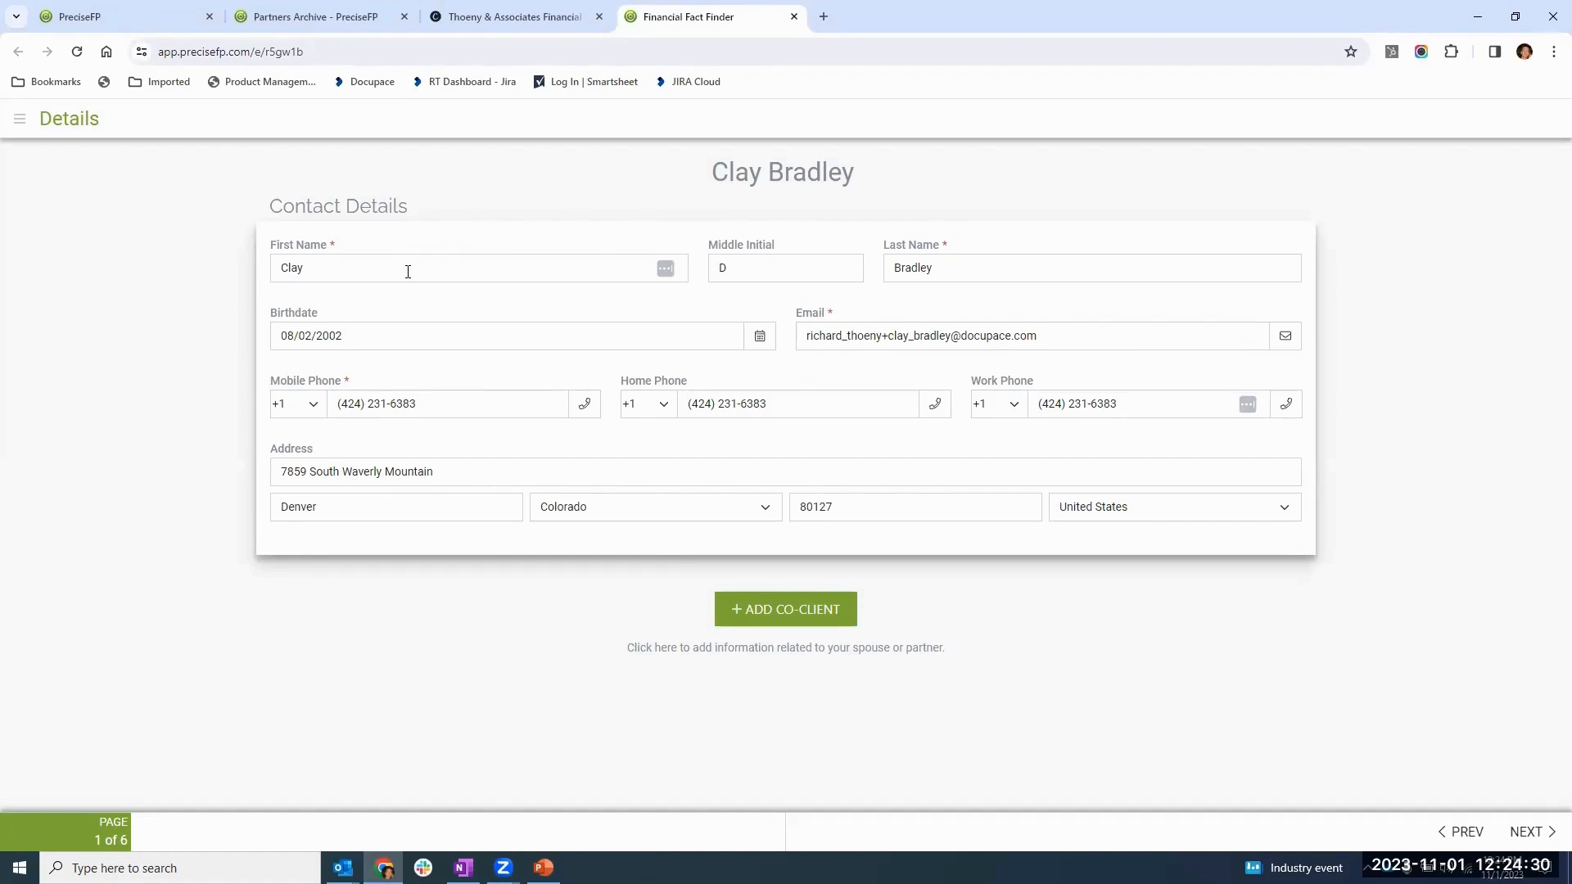
- Clear the required First Name field to test its validation, and re-enter the client's first name
click(408, 272)
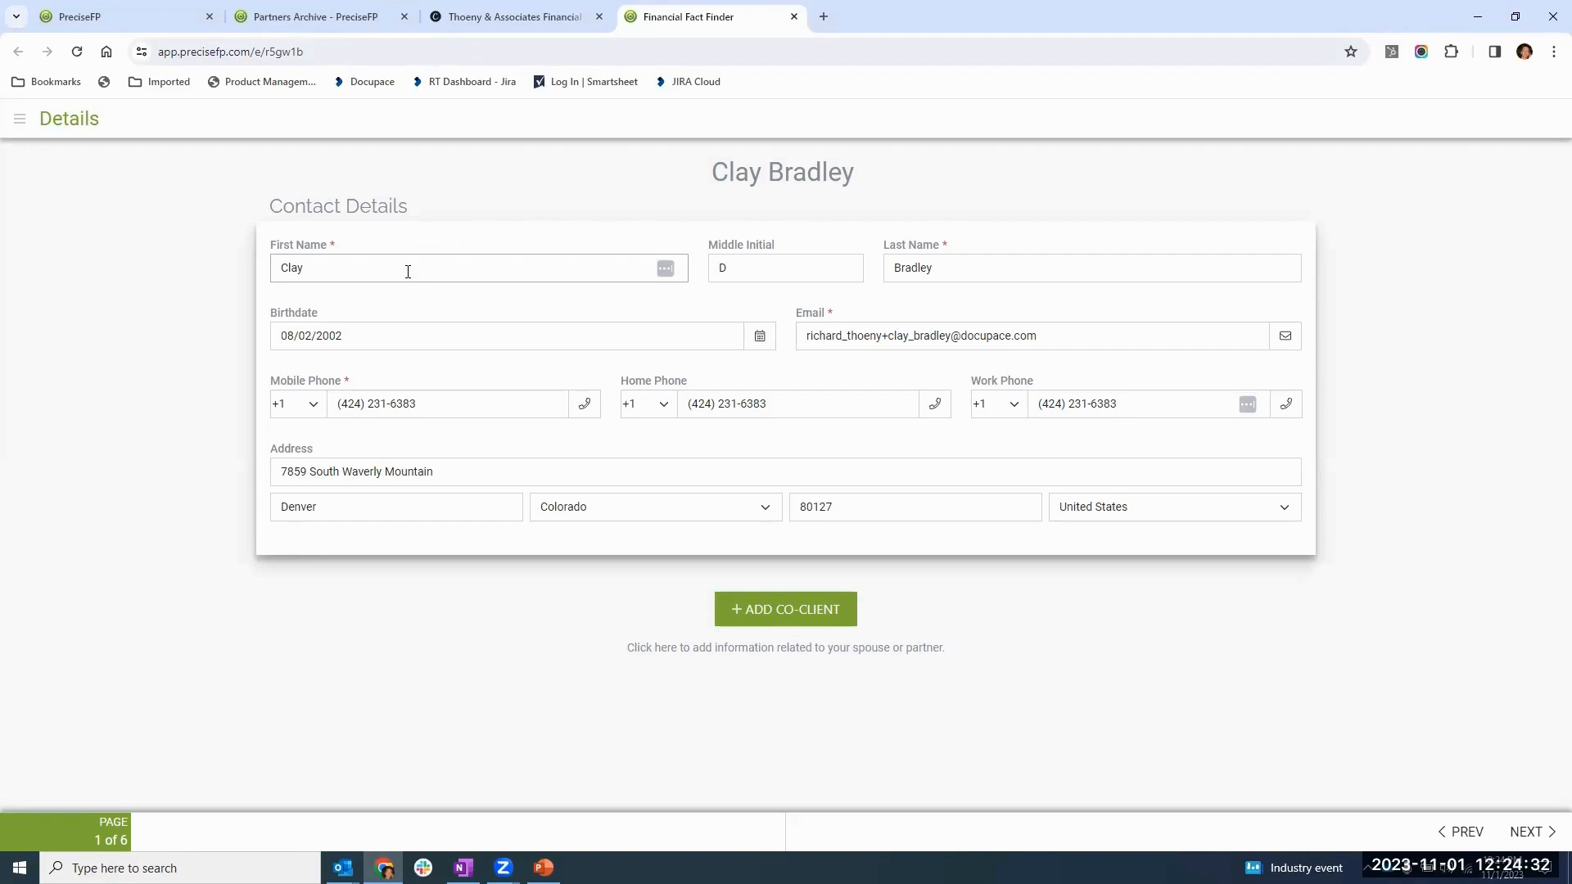
key(BackSpace)
key(BackSpace)
key(BackSpace)
key(BackSpace)
key(Tab)
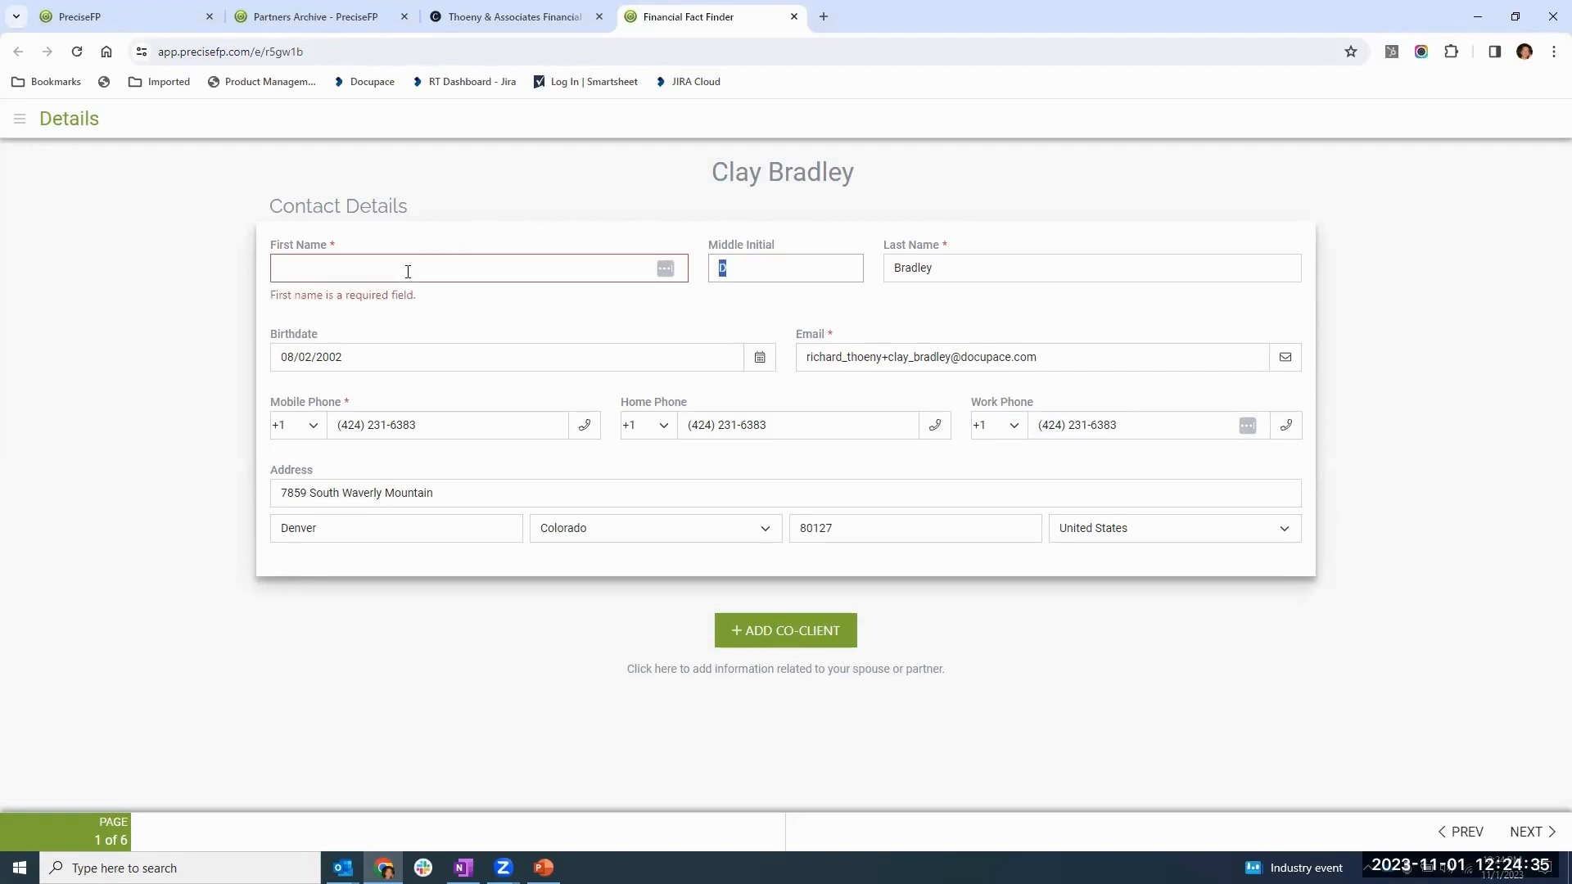
click(336, 275)
text(Clay)
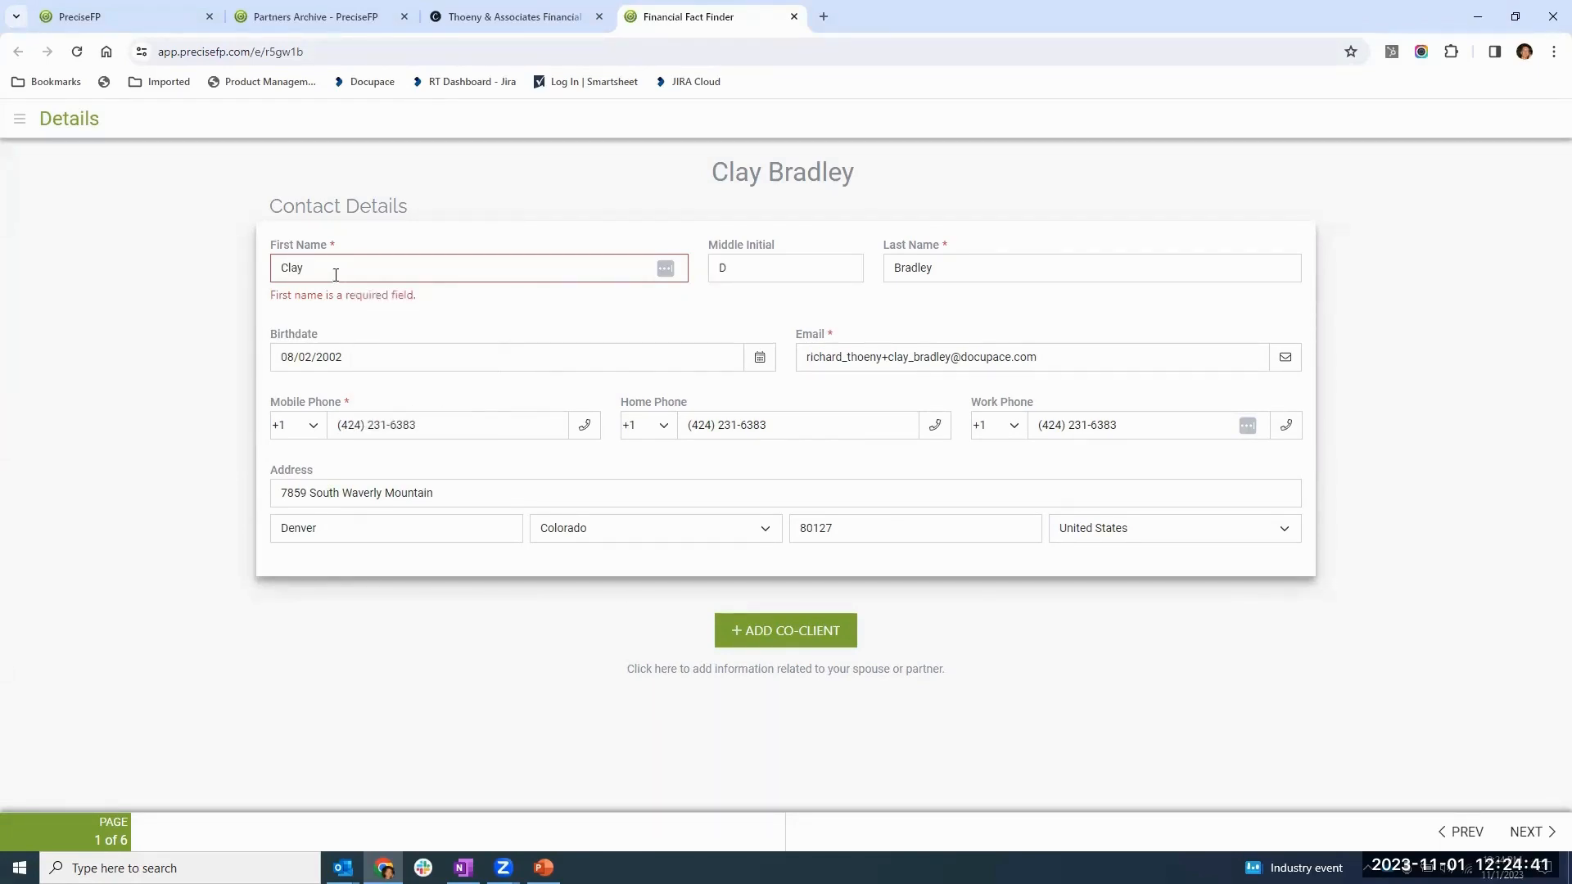
key(Tab)
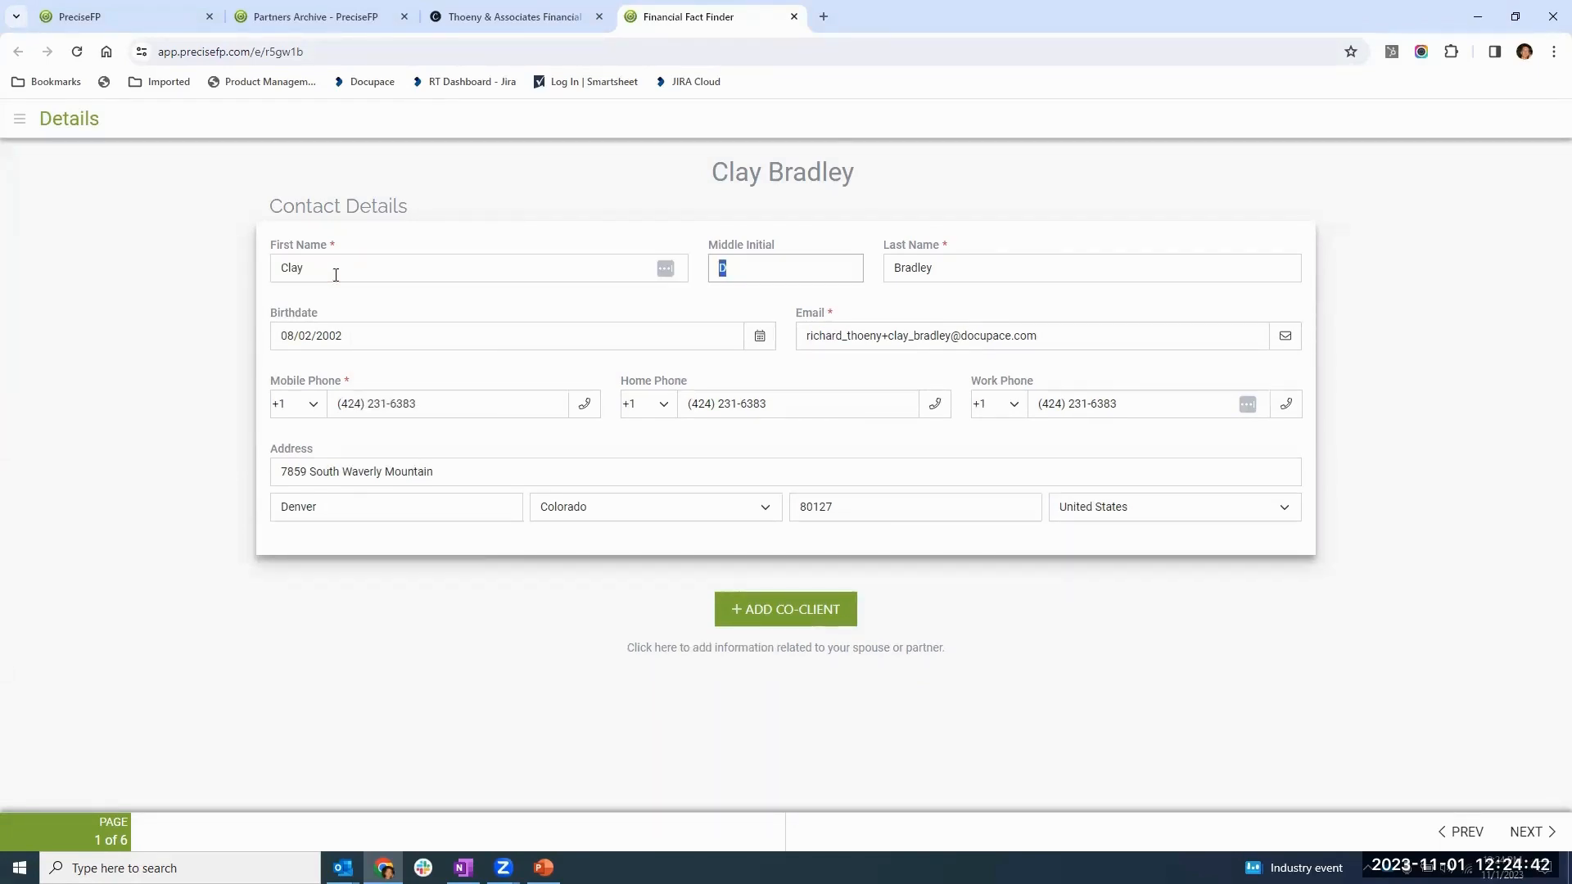
- Change the year of the client's birthdate on the Details page and check it in the calendar
click(480, 341)
click(586, 308)
click(586, 308)
click(409, 334)
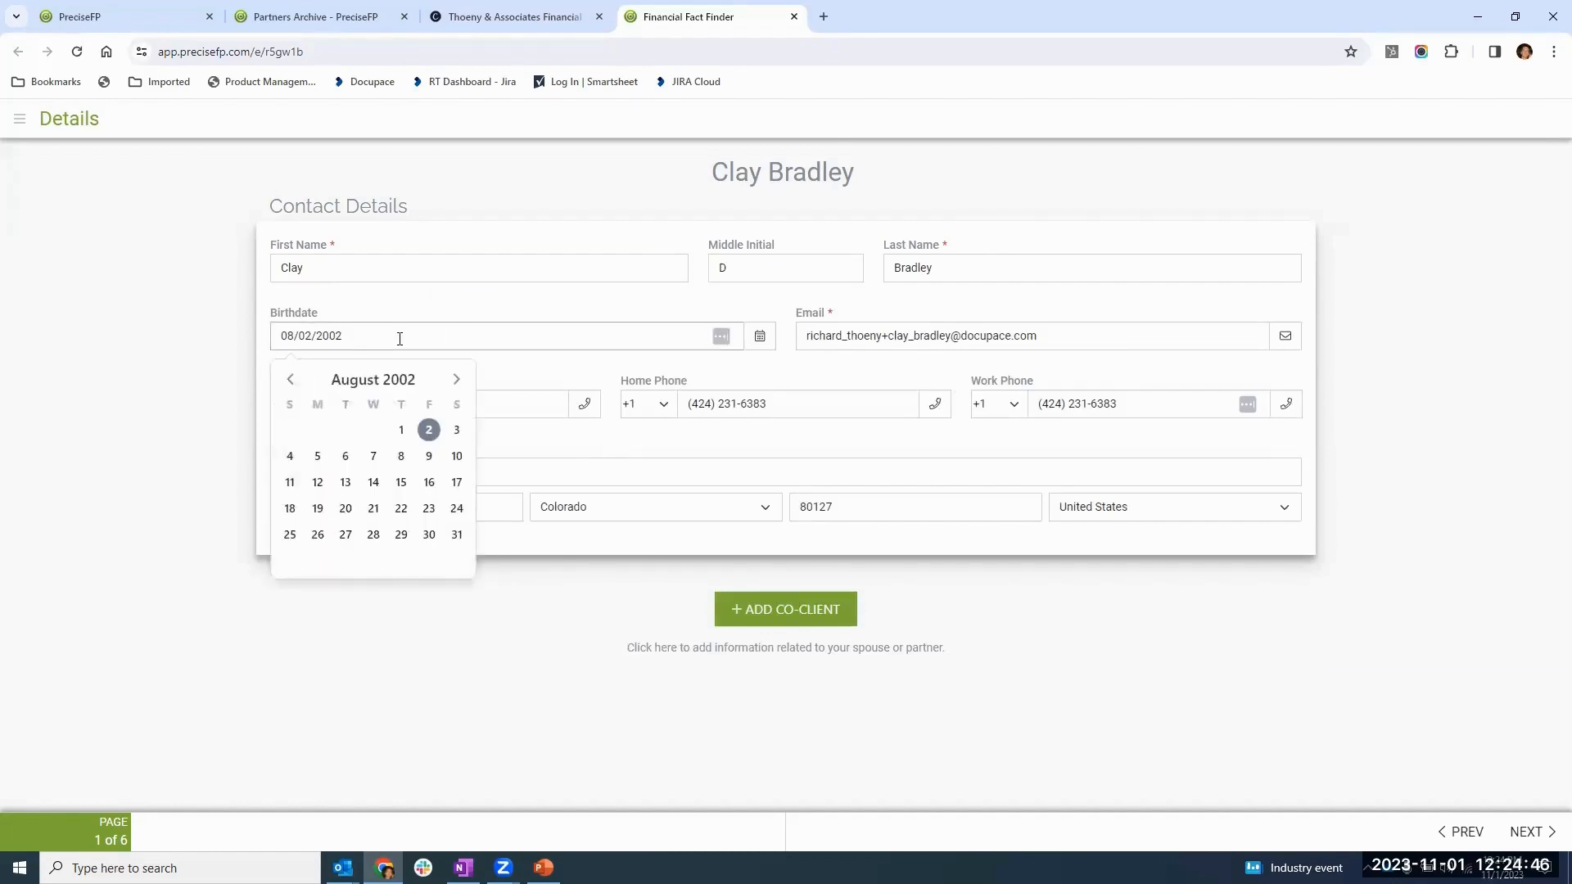
text(0)
click(661, 312)
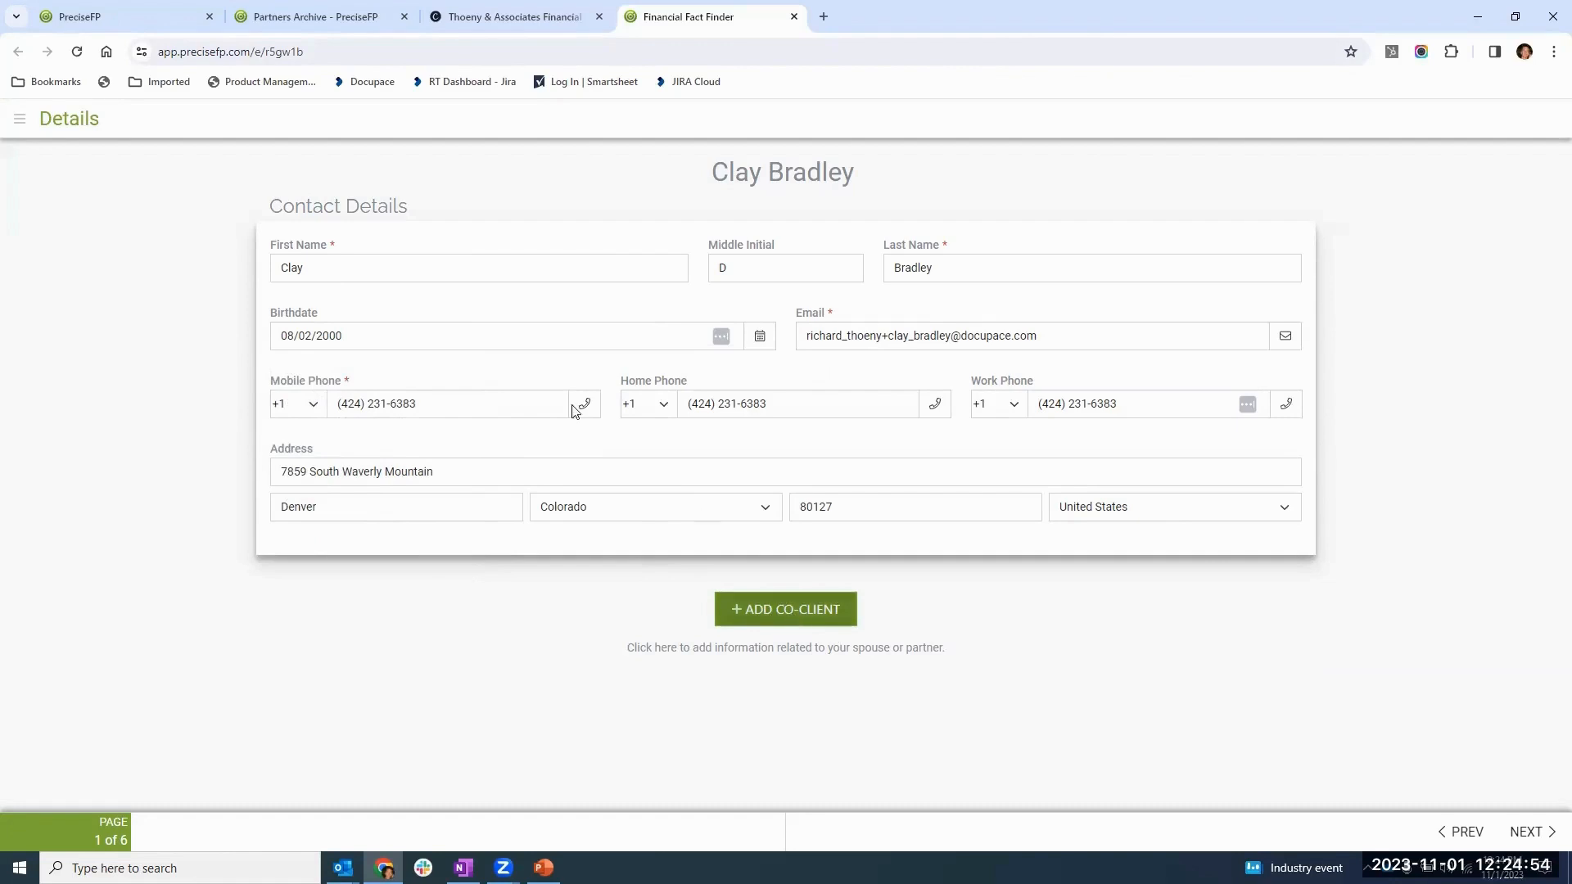
click(514, 339)
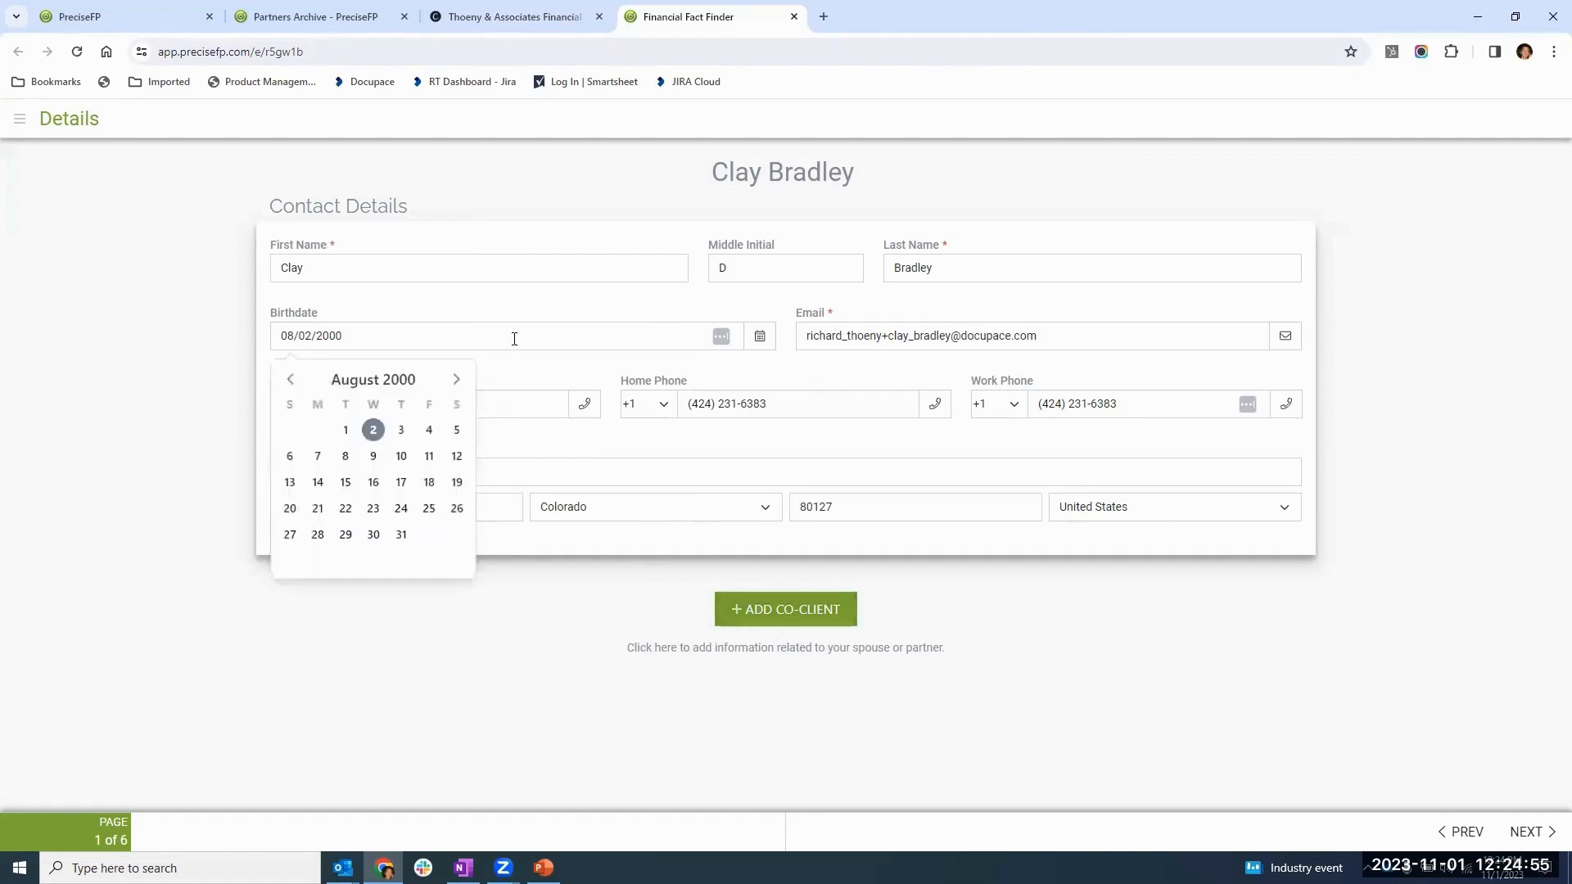
click(735, 559)
- Add a co-client section to the Details page, look over its empty contact fields, and remove it
click(782, 613)
scroll(709, 579, down, 1)
scroll(709, 585, down, 1)
scroll(457, 517, down, 1)
click(498, 549)
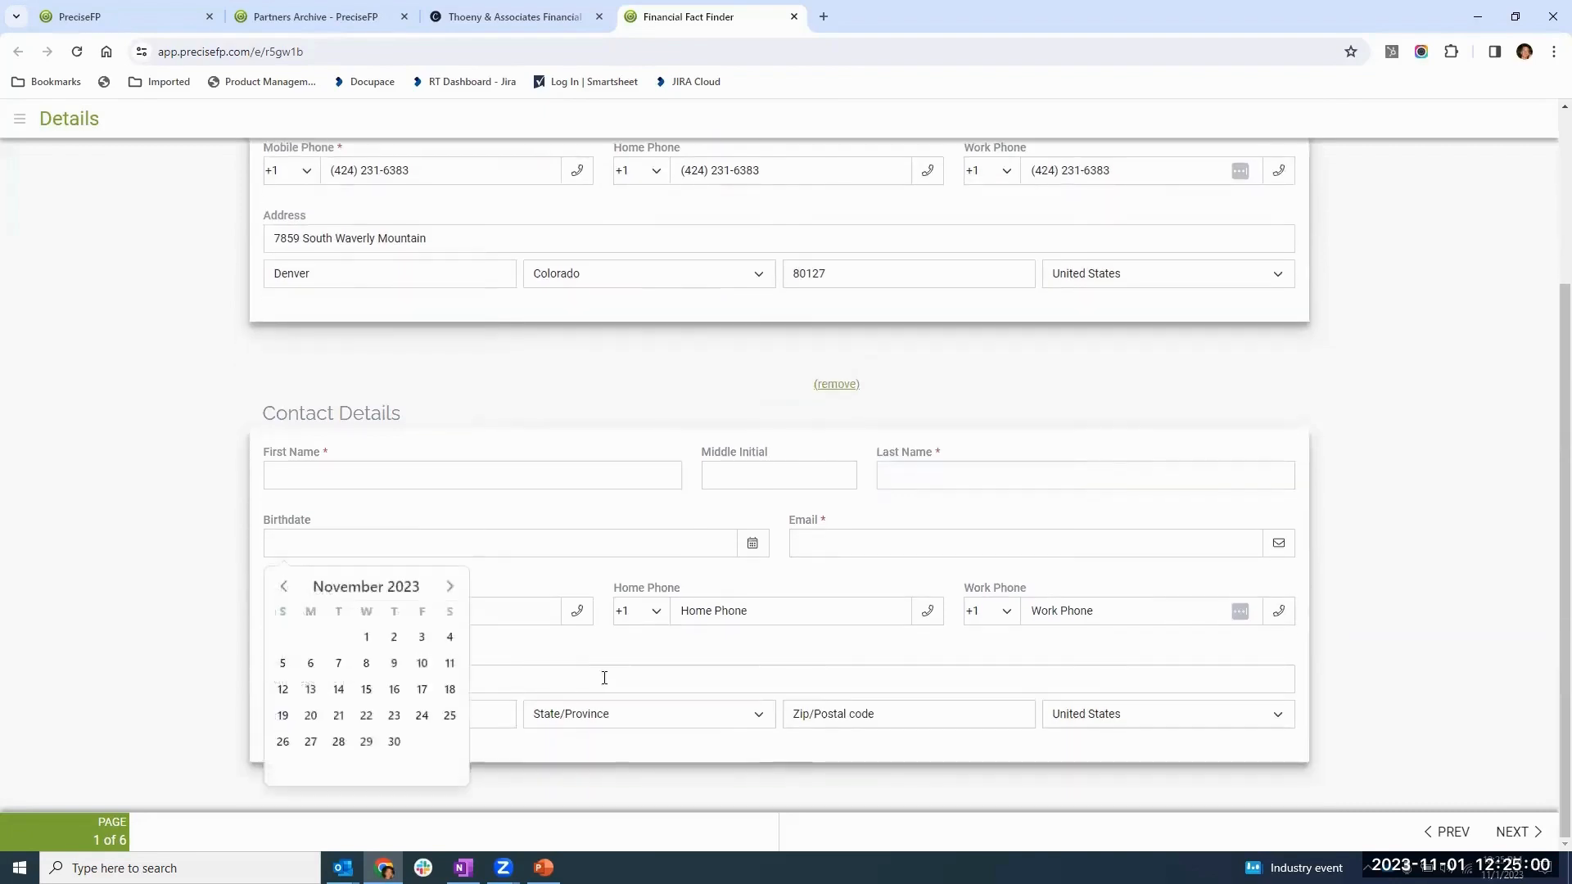
click(603, 679)
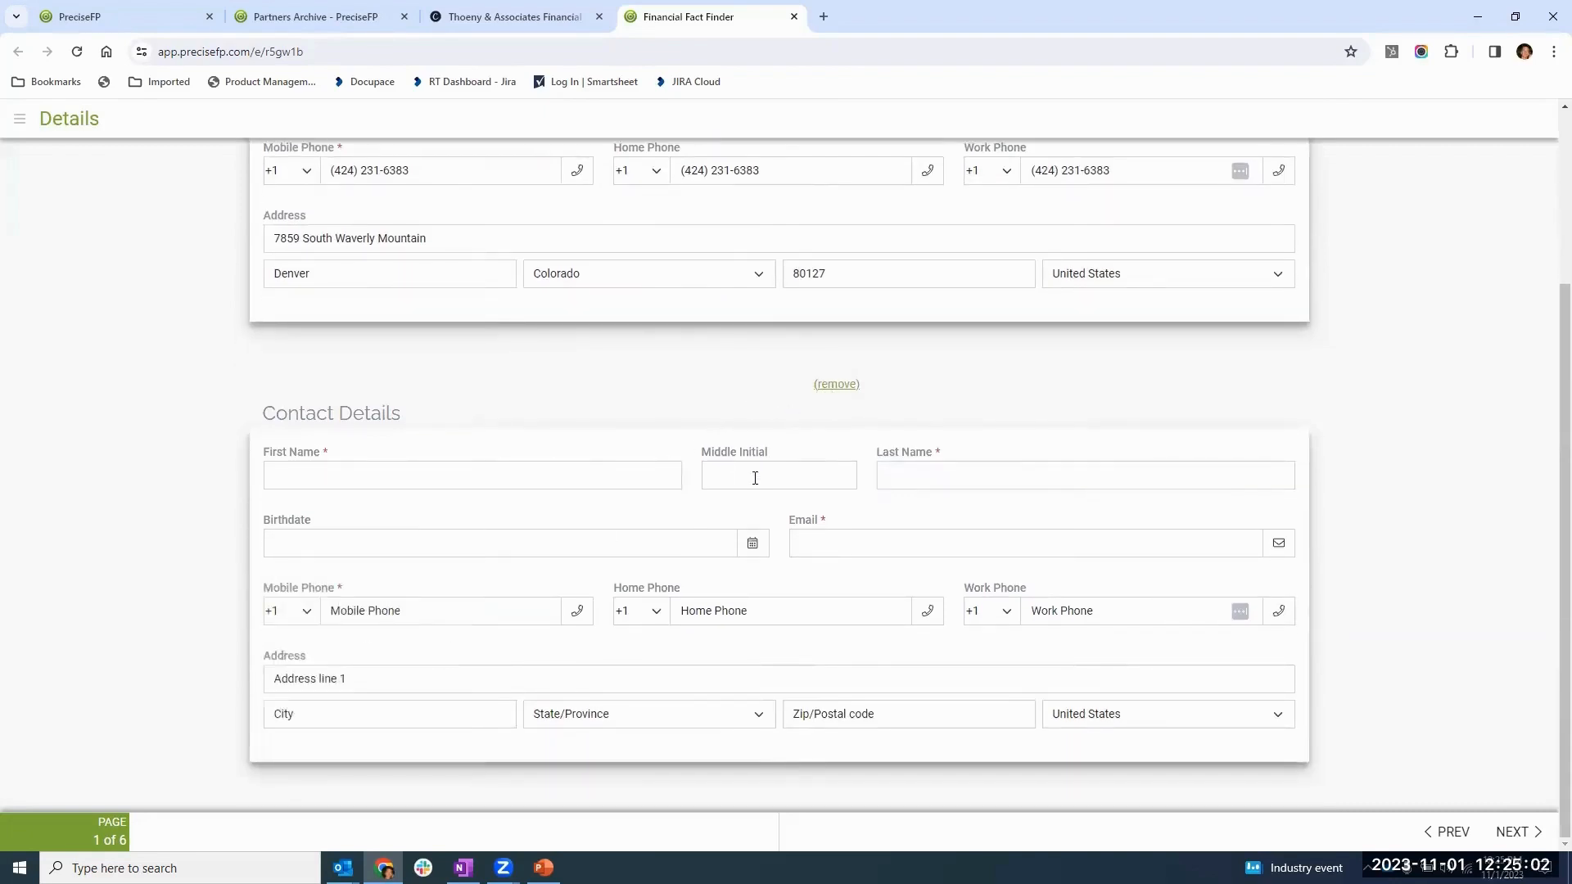
click(836, 385)
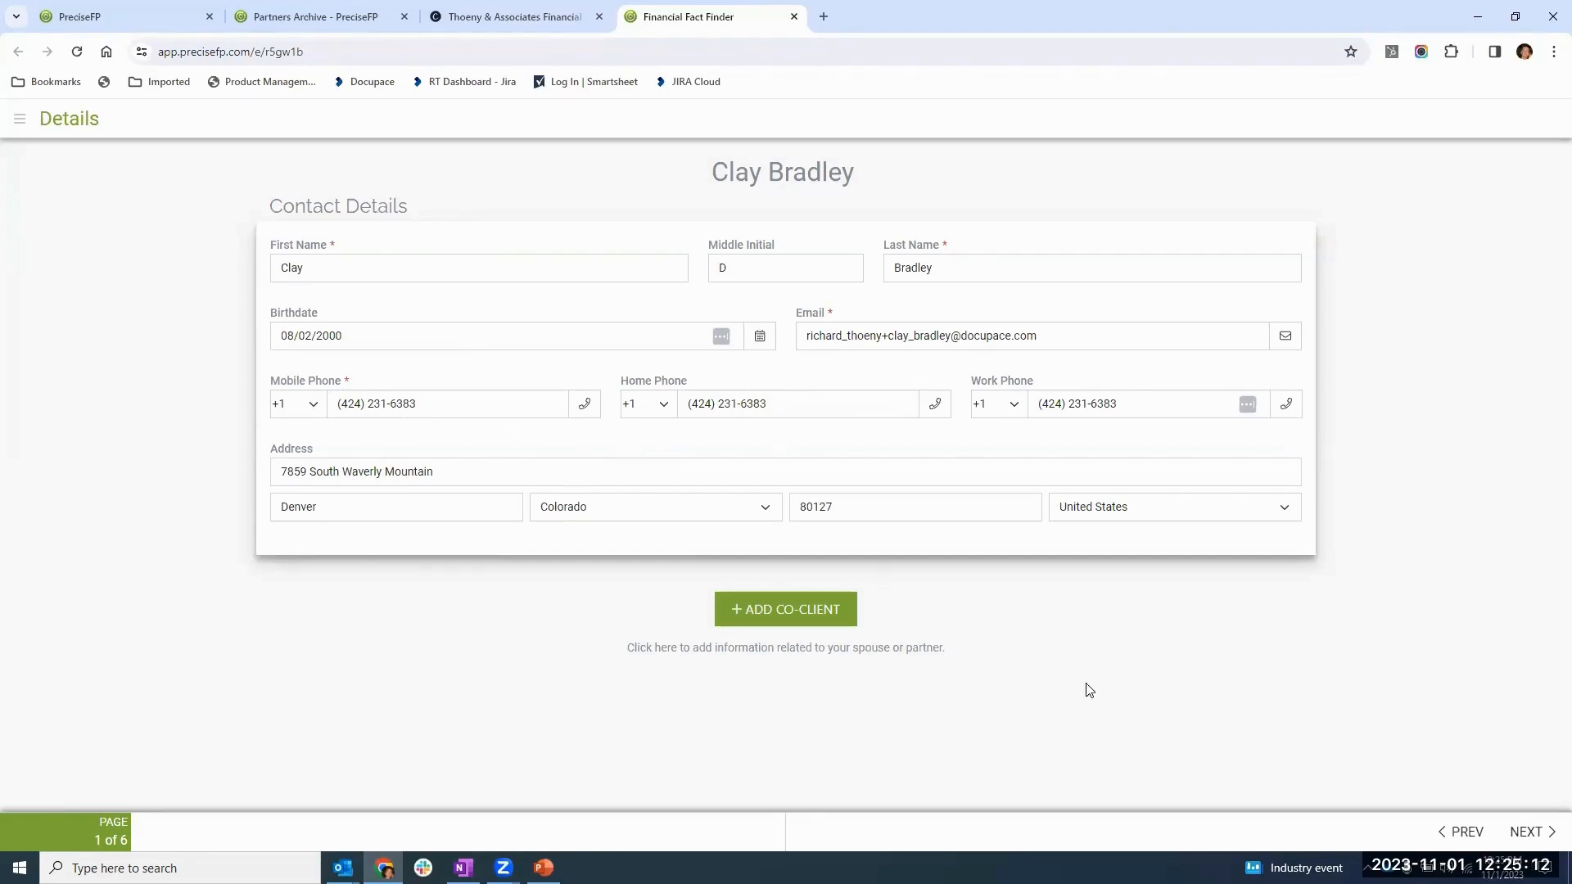
- On the Employment & Income page, add a Boeing entry under Pensions & Annuities with 1,000 monthly income and type Pension
click(1523, 834)
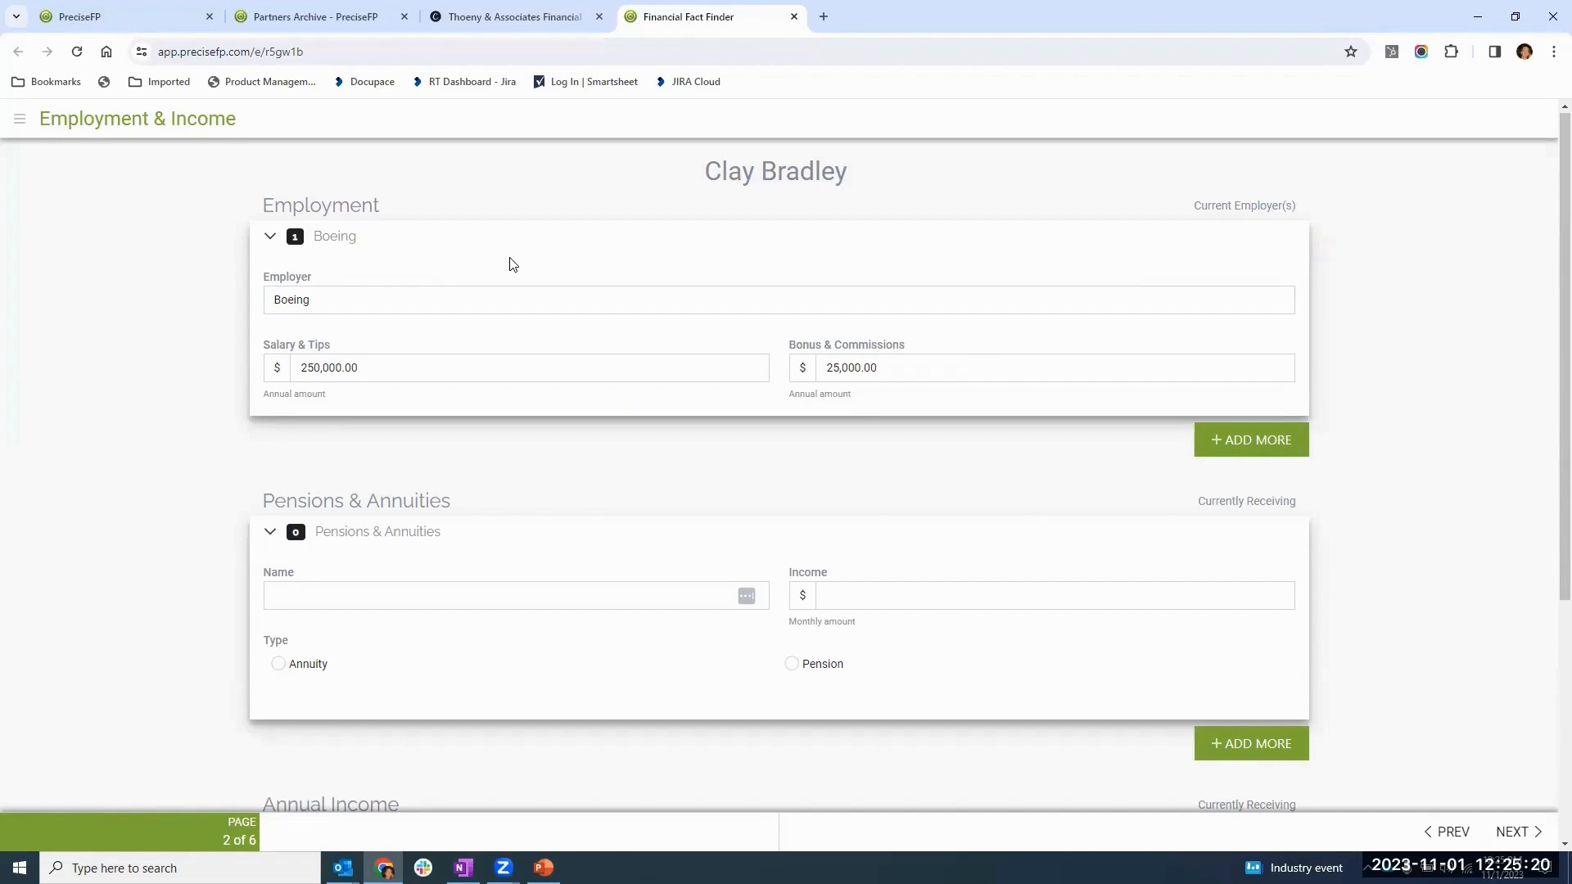
click(357, 603)
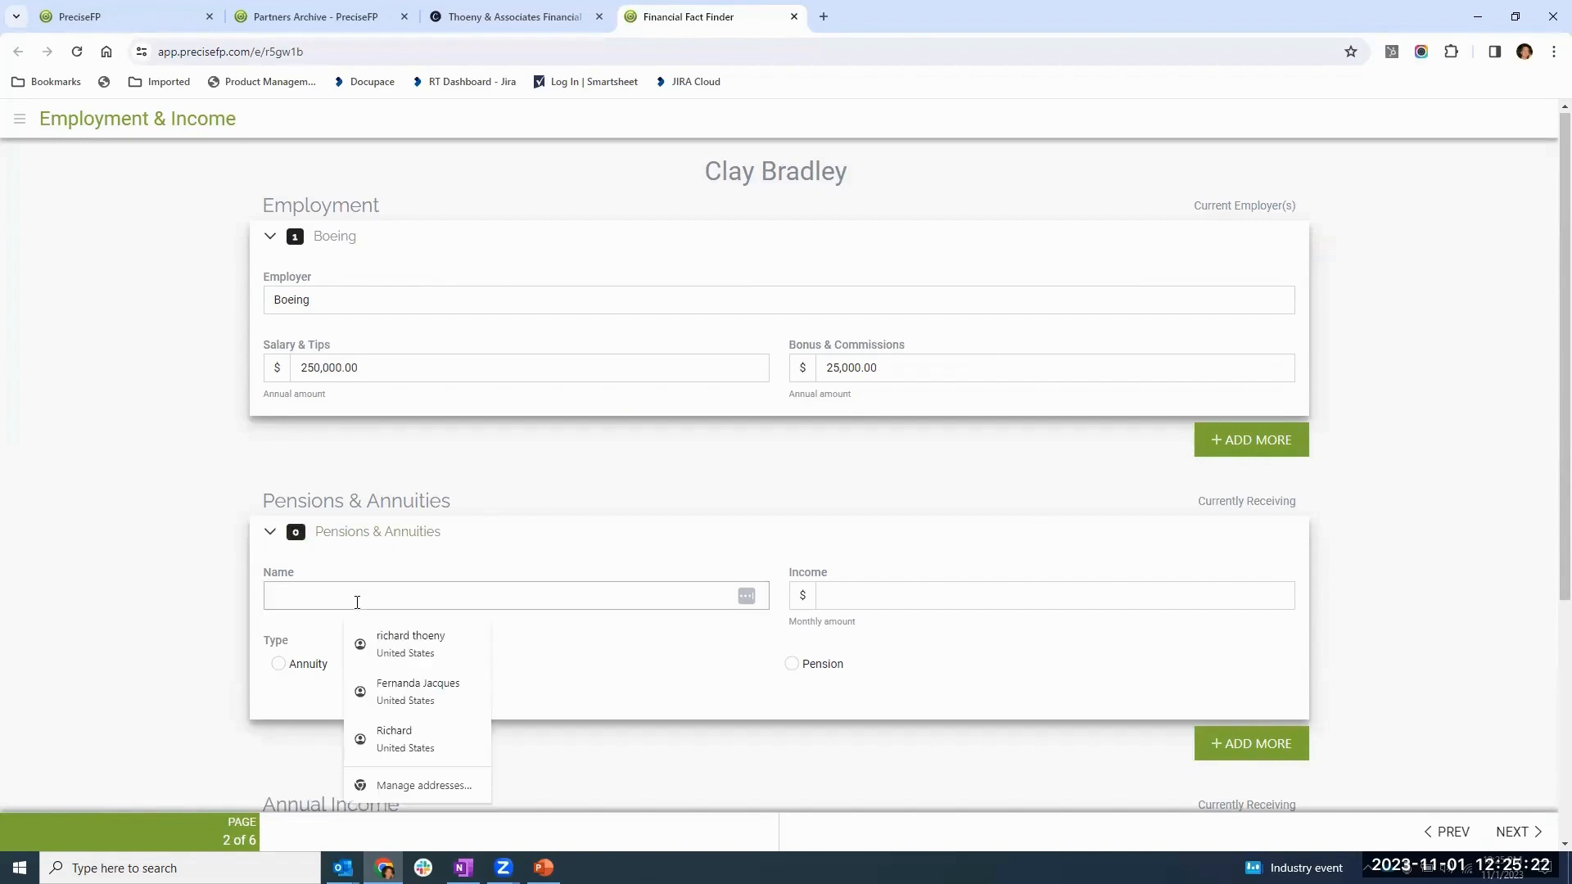
text(Boeing)
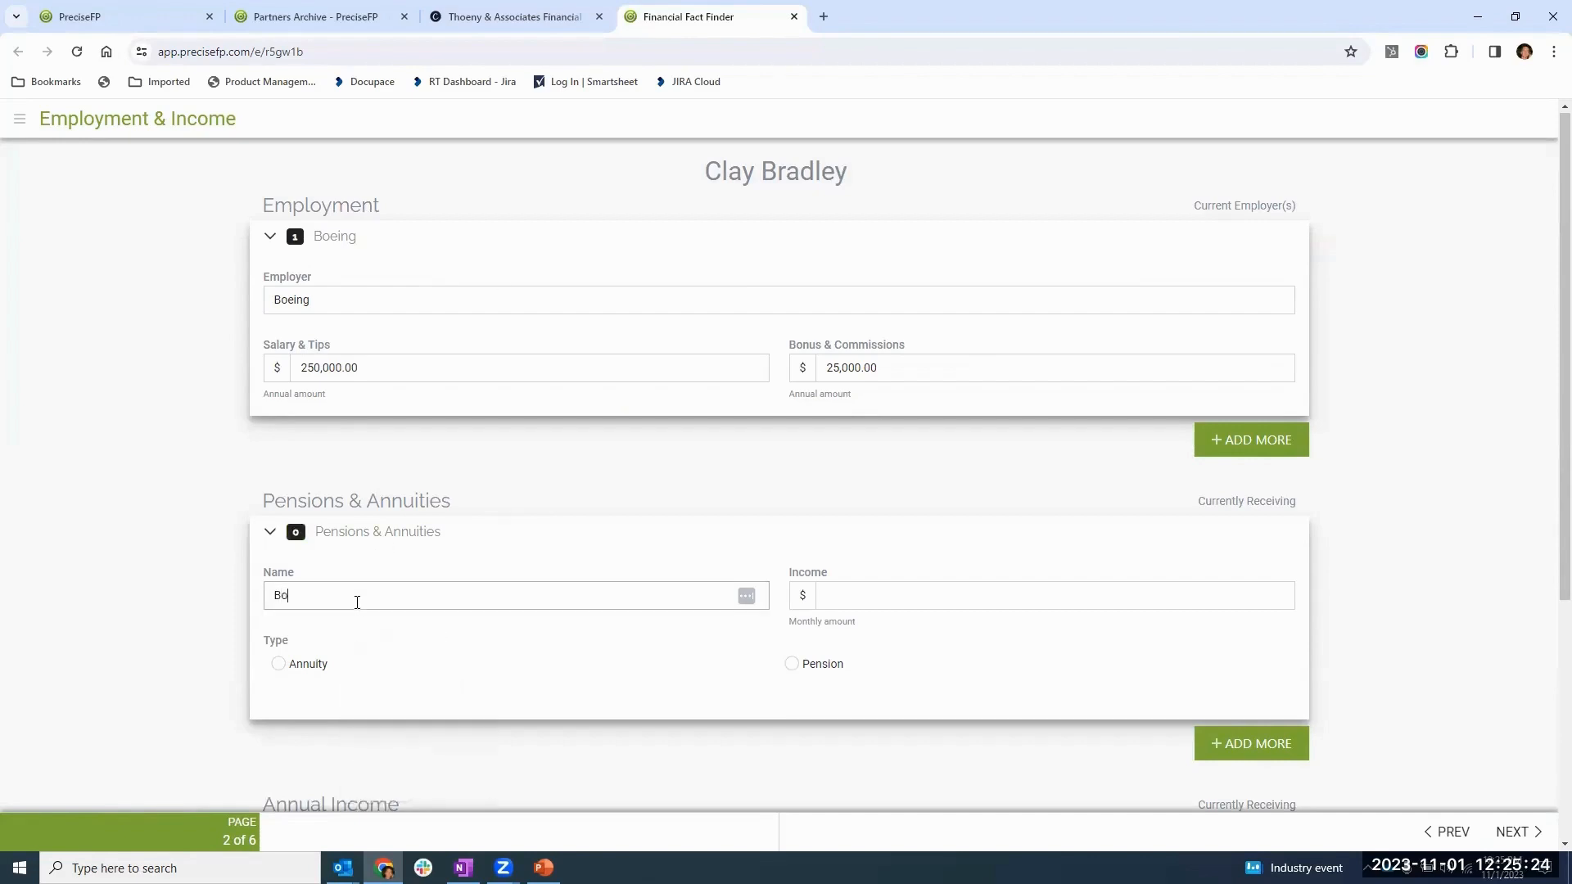
key(Tab)
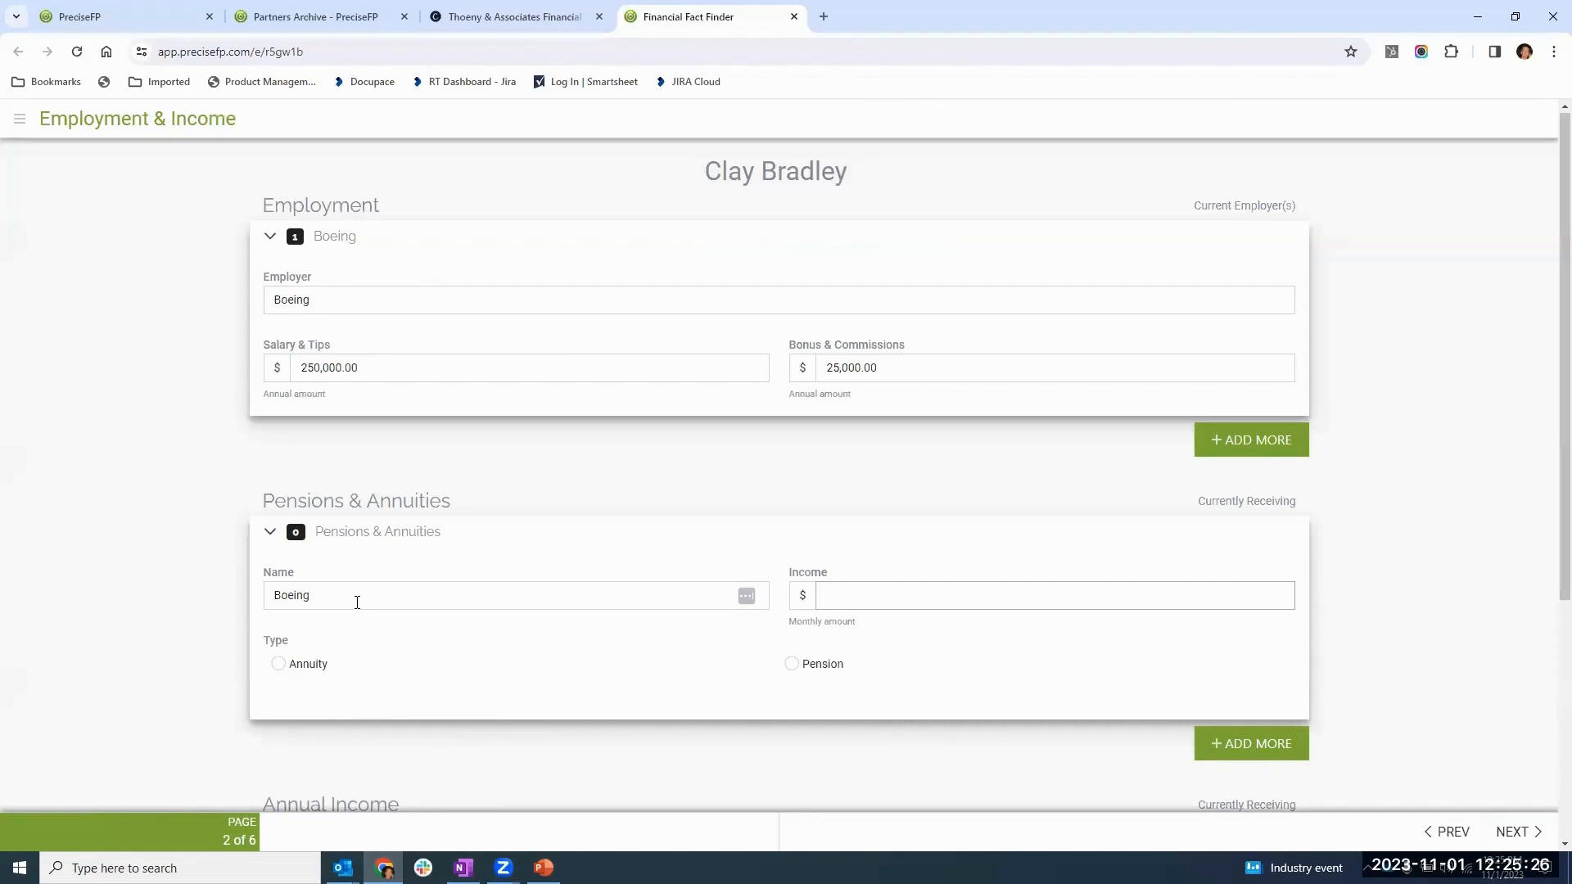
text(10000)
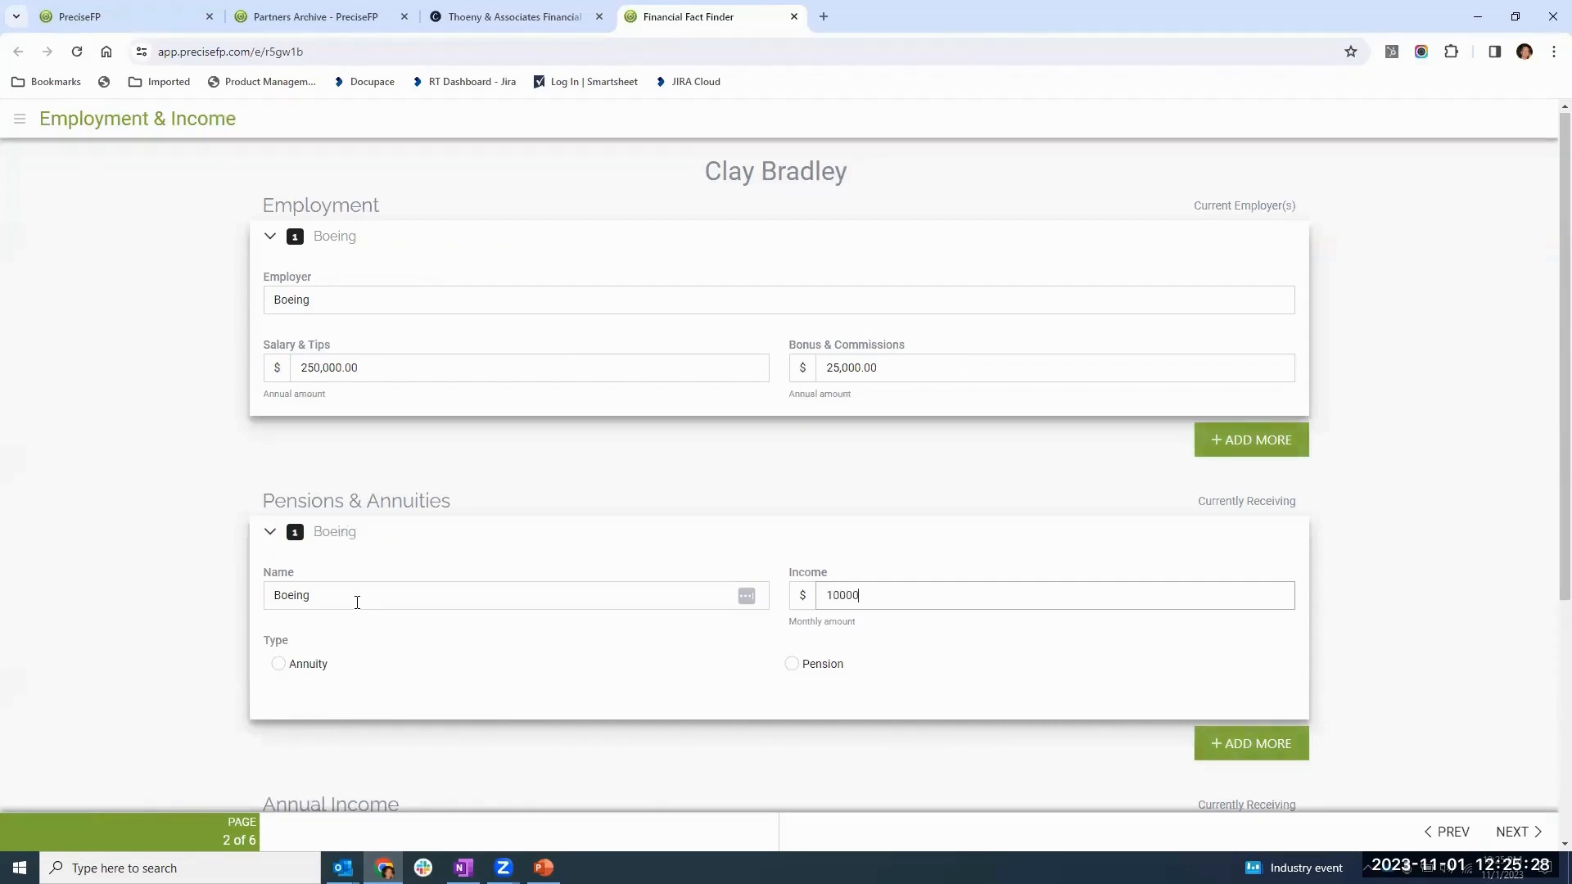
key(BackSpace)
key(Tab)
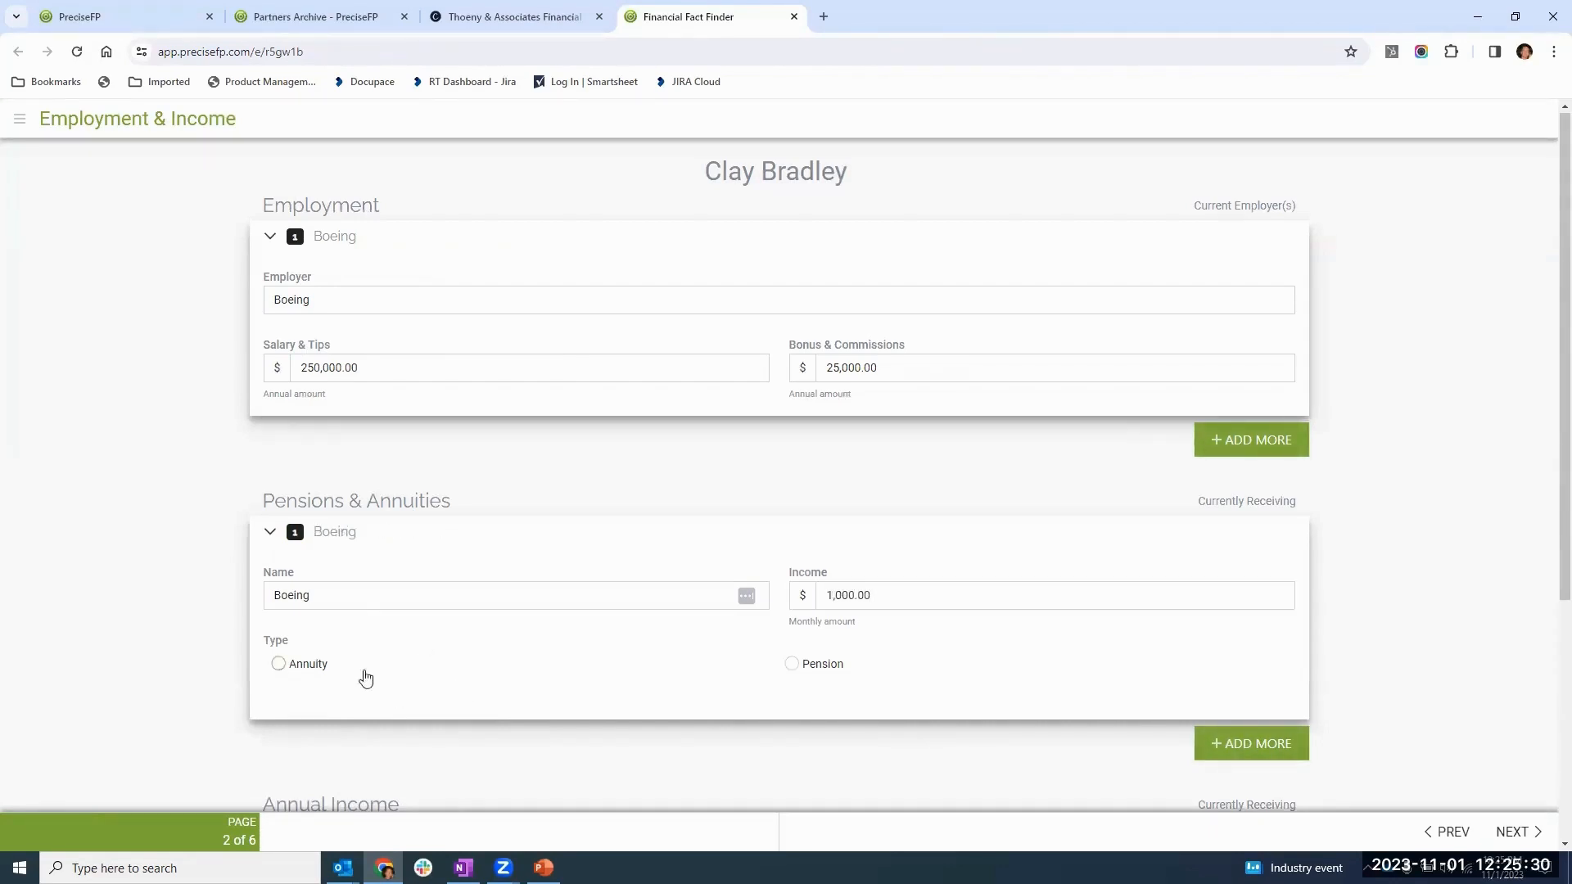
click(278, 663)
click(790, 663)
scroll(1382, 622, down, 5)
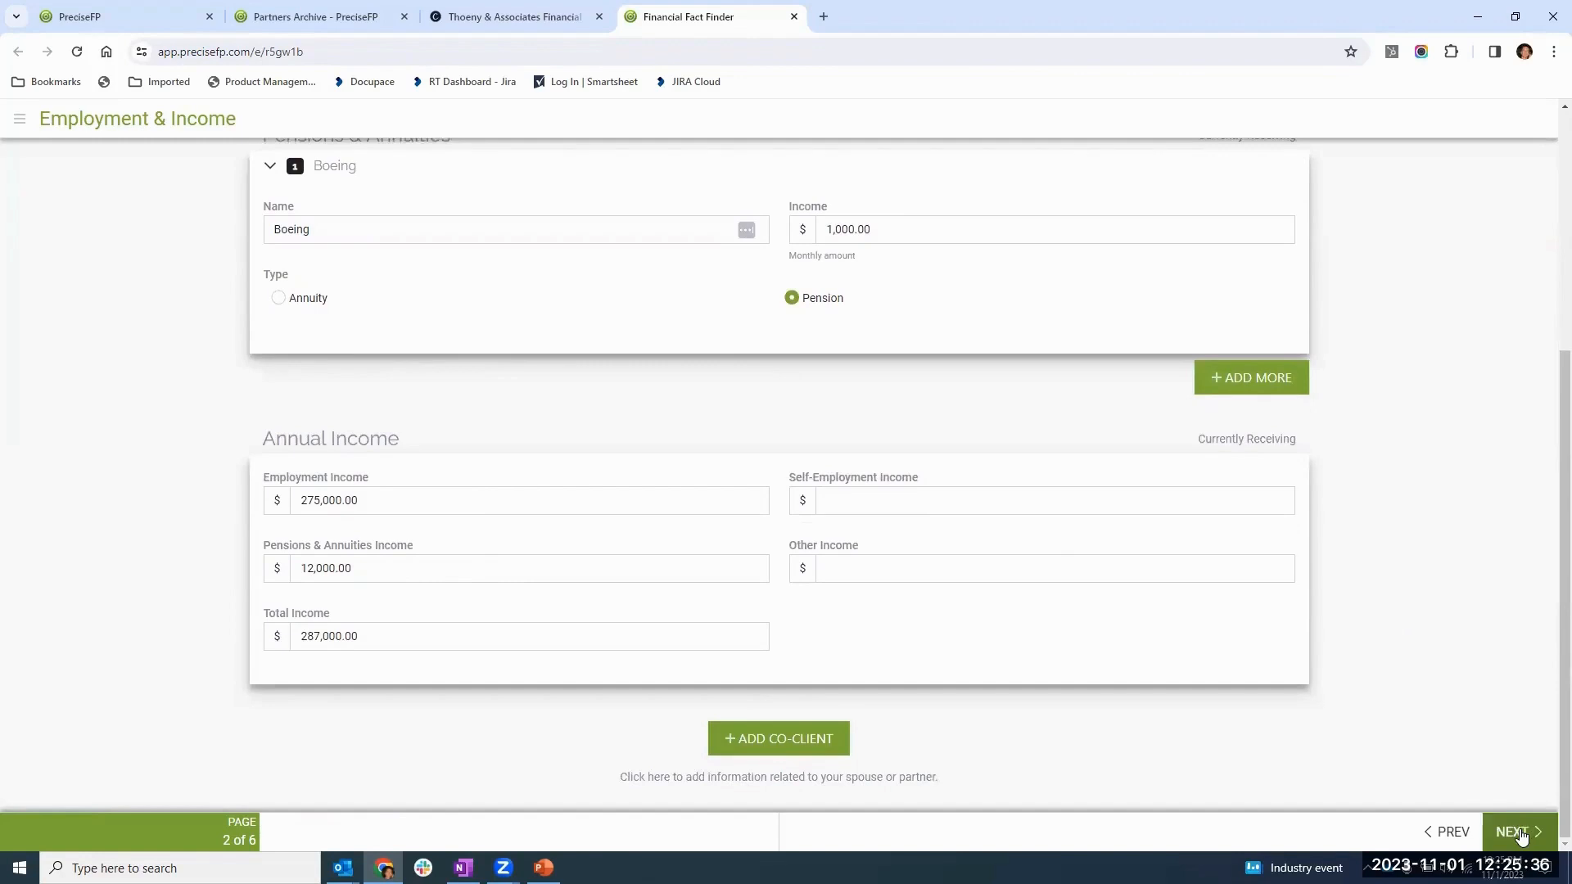
- Proceed past Family Members to Expenses & Taxes and upload the file Tax Document - SAMPLE 1040 as last year's tax document
click(1516, 833)
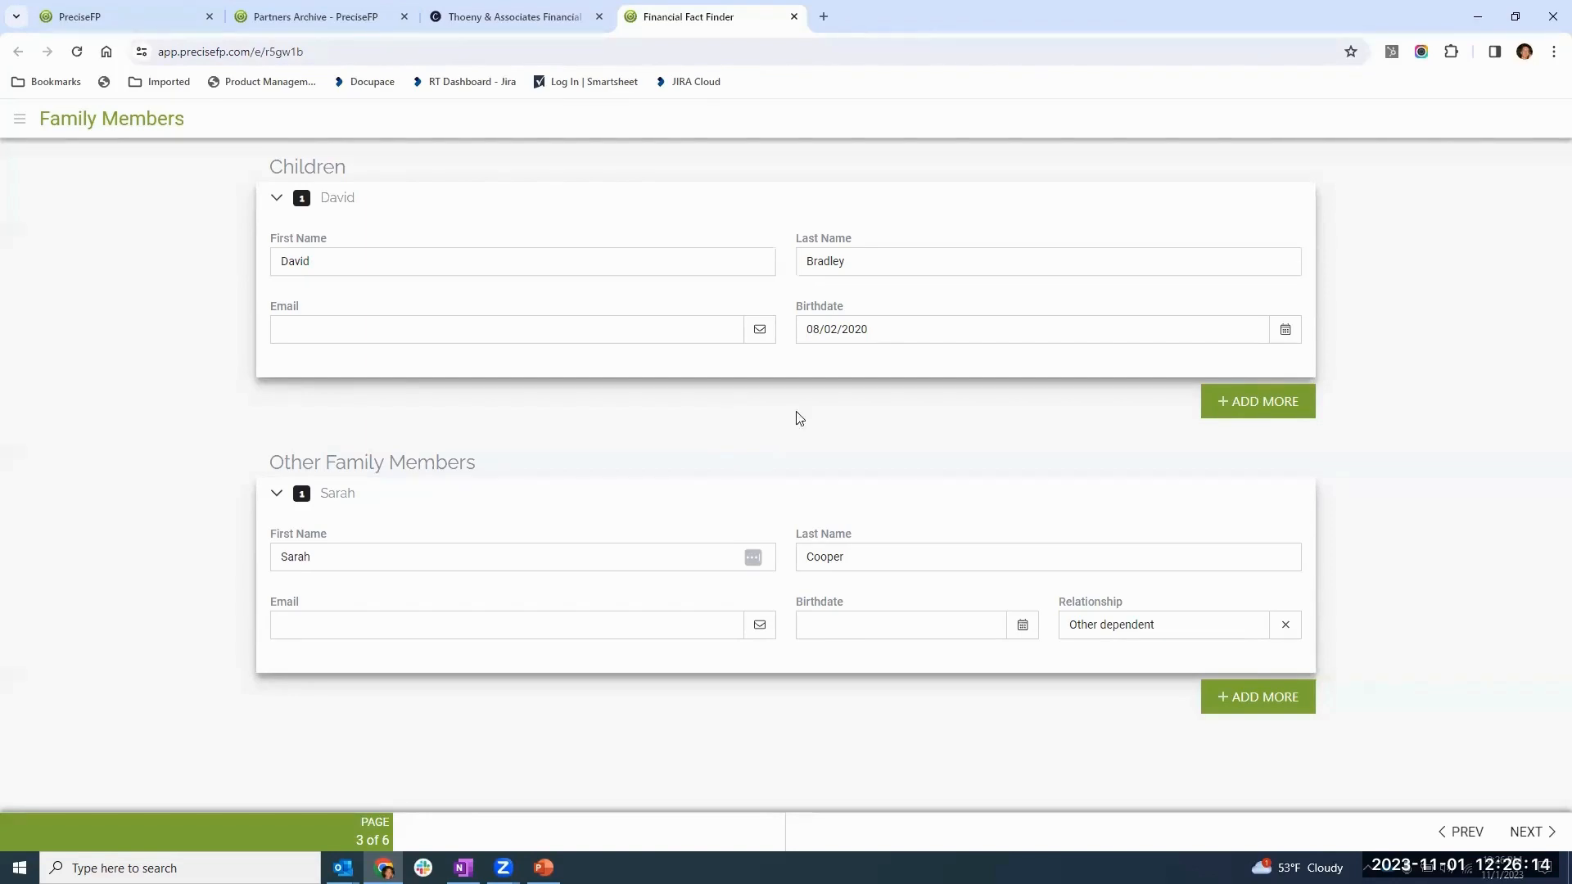
click(1526, 849)
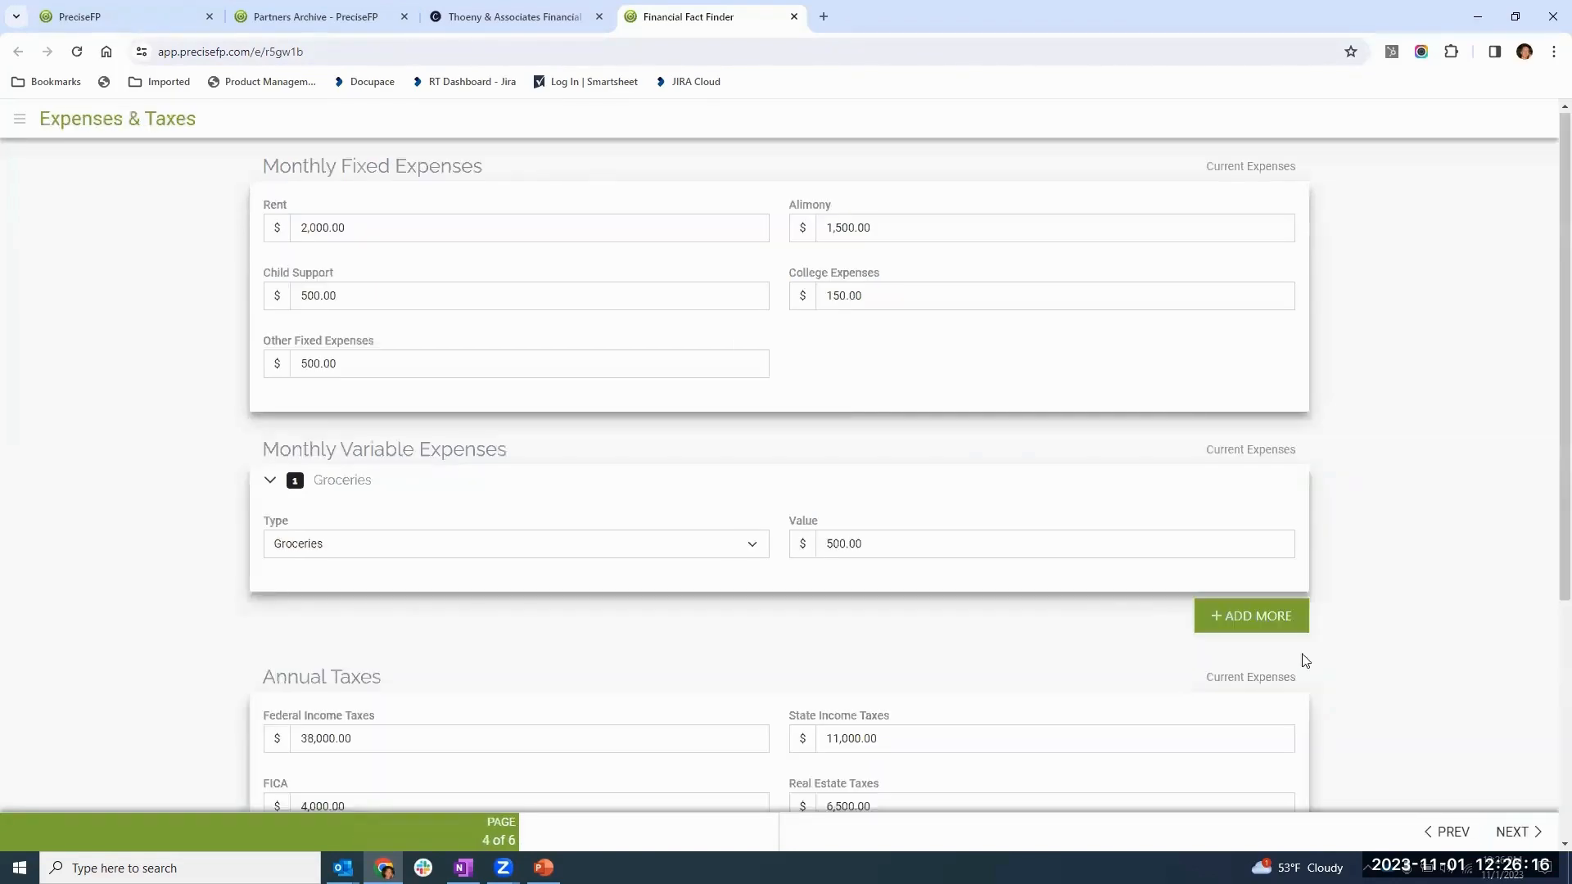
scroll(736, 446, down, 4)
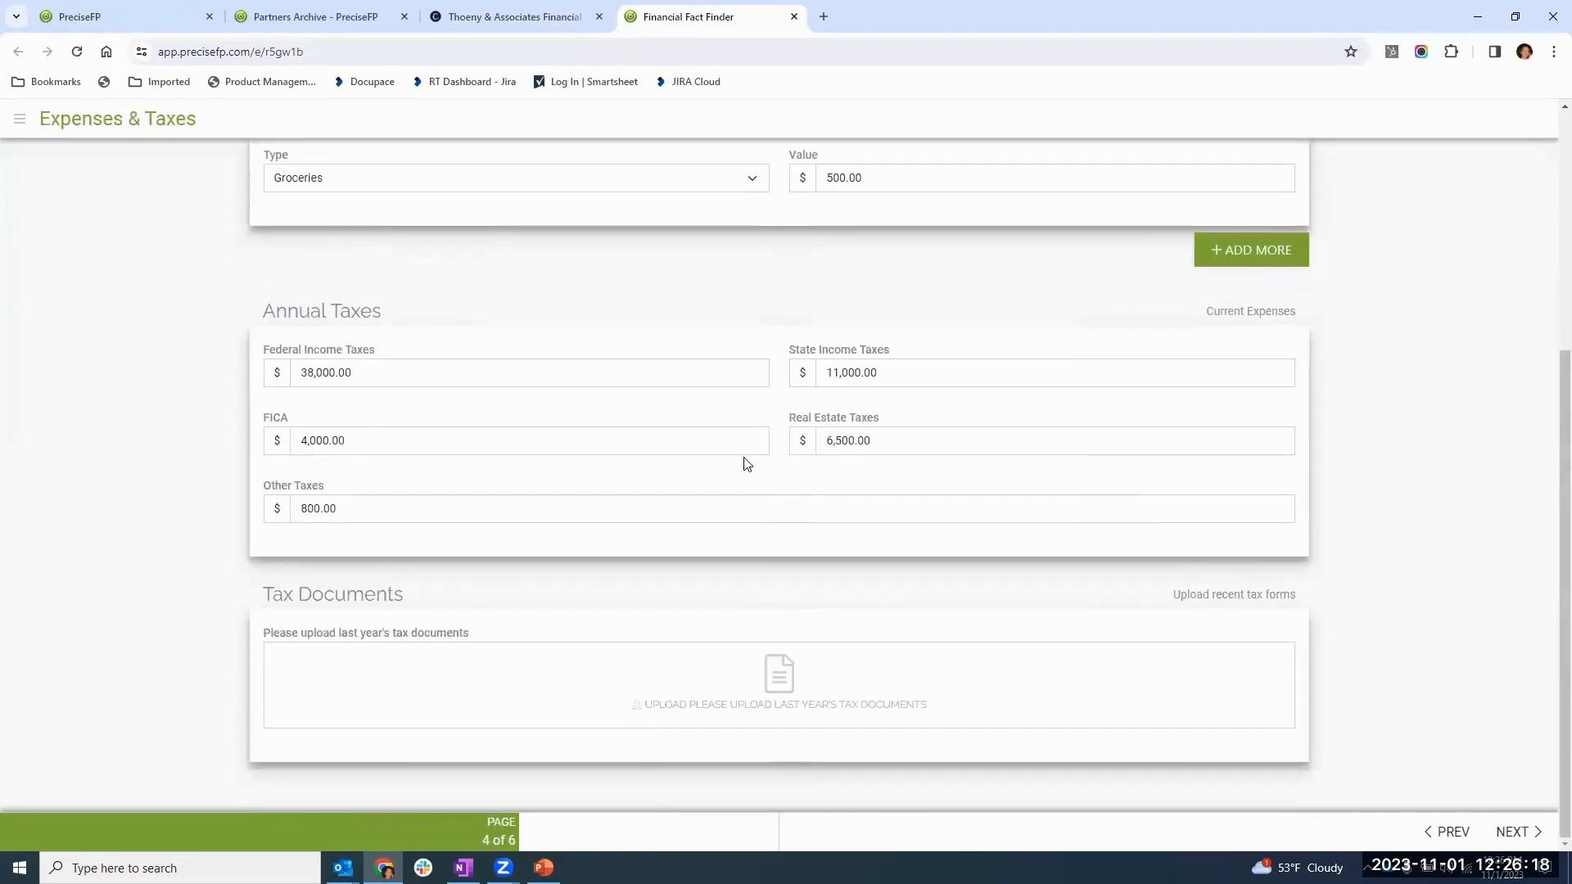
click(782, 686)
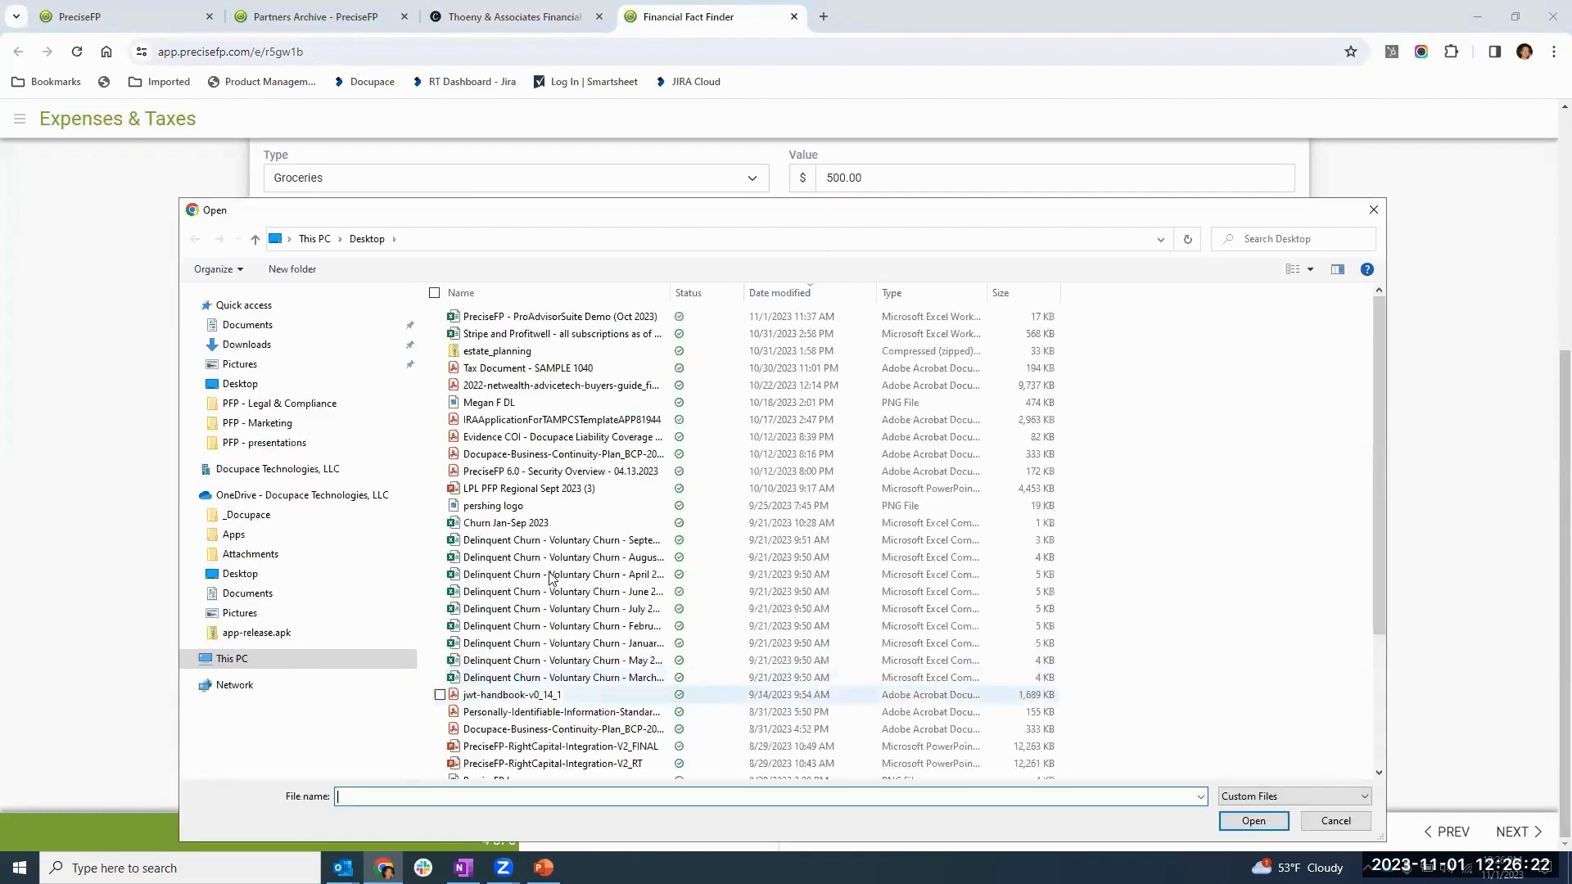
click(514, 373)
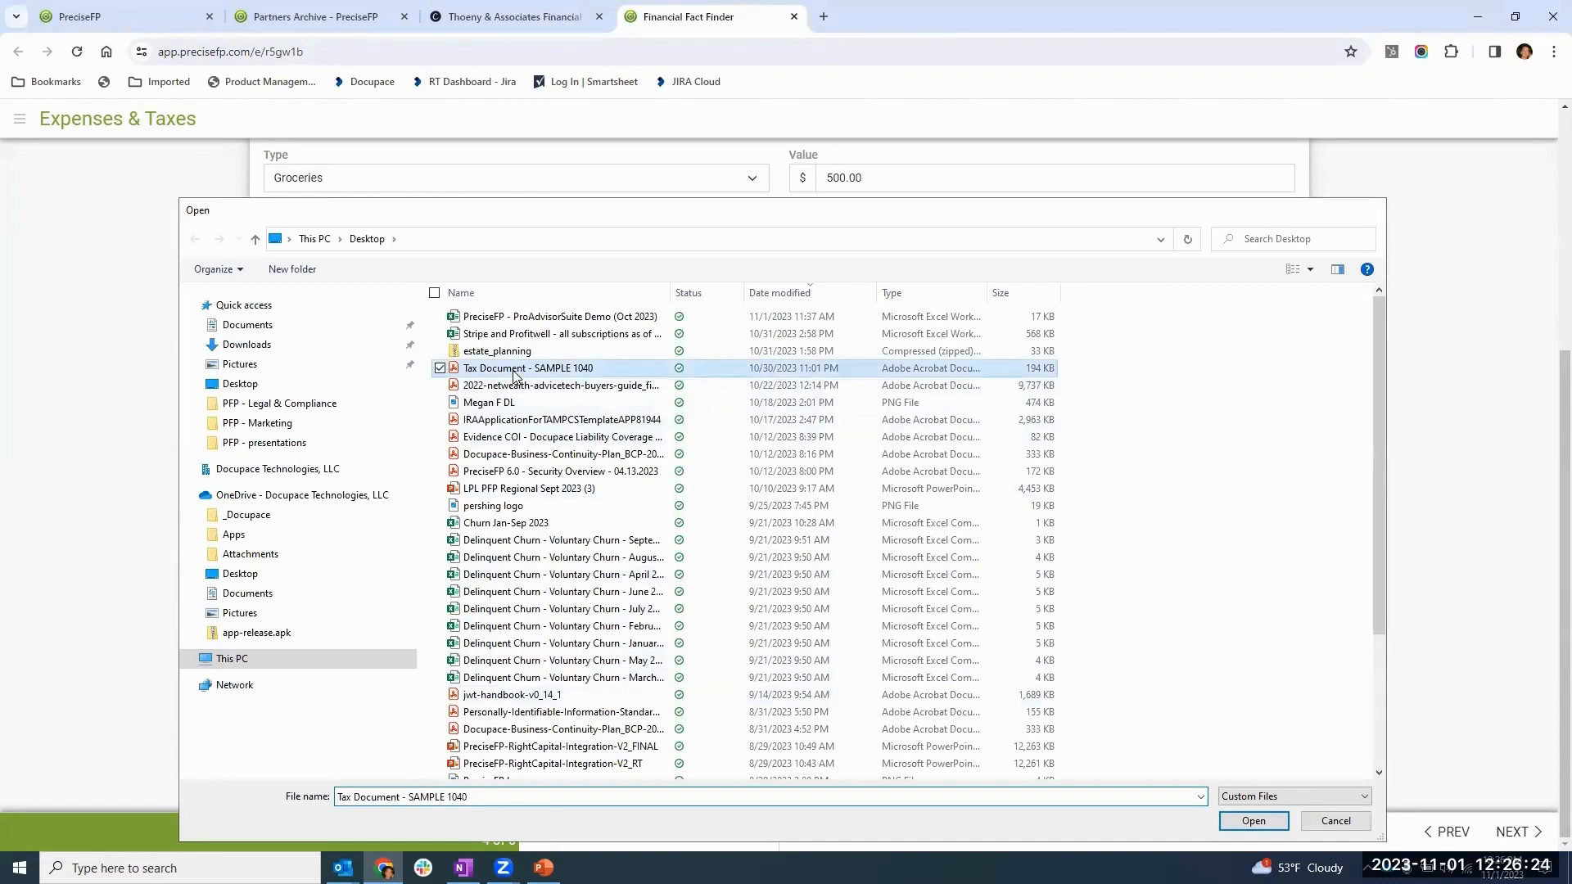
double_click(514, 373)
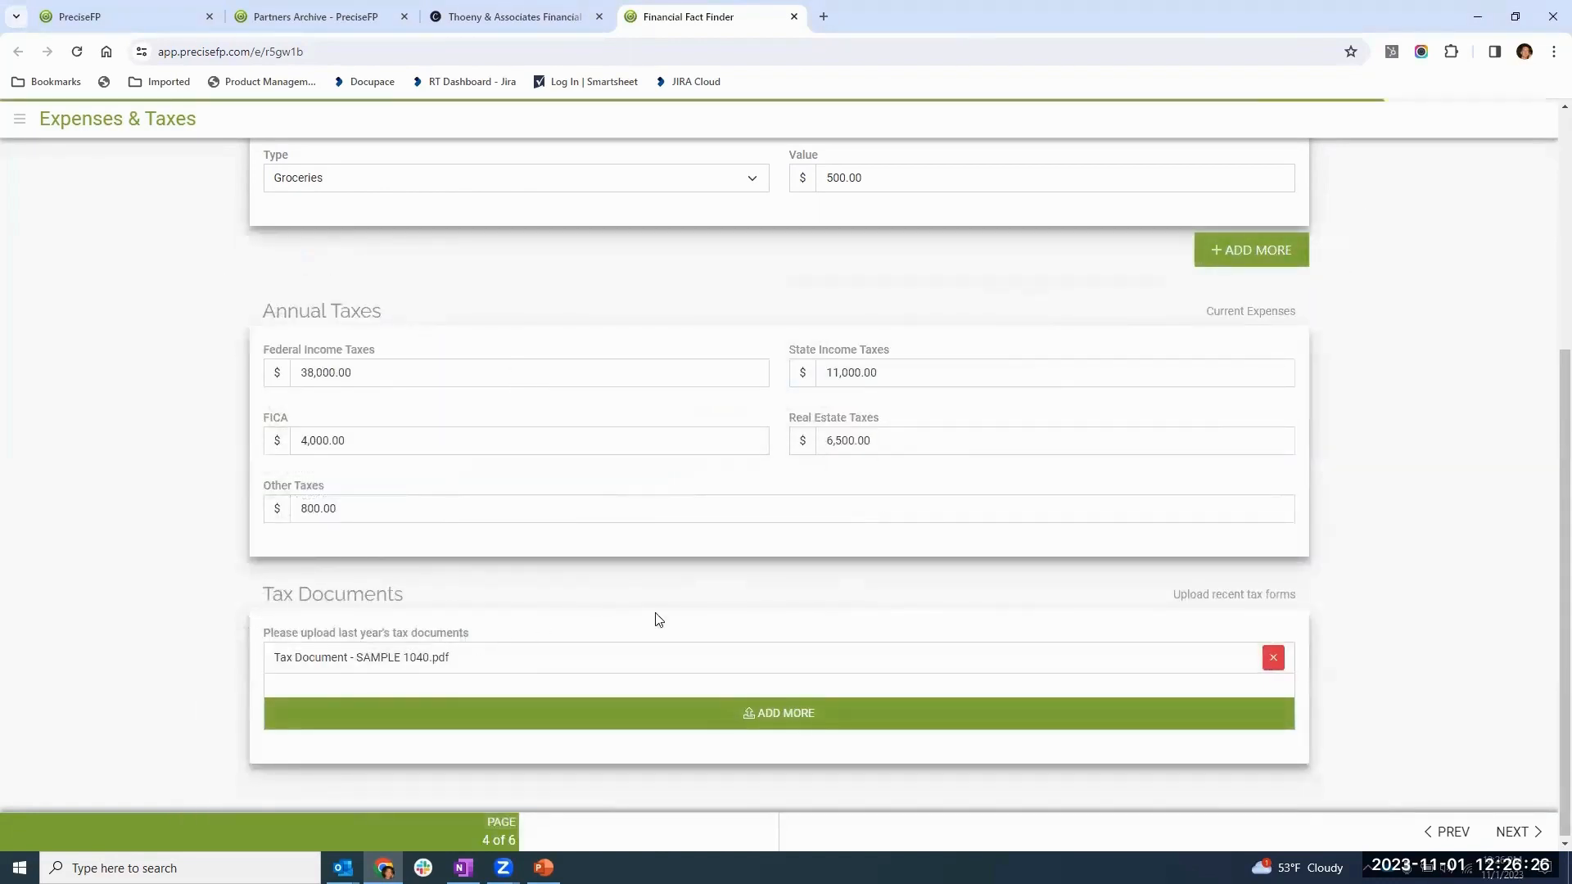
- Continue to the Goals page, finish the Financial Fact Finder, and close the submitted form
click(1515, 834)
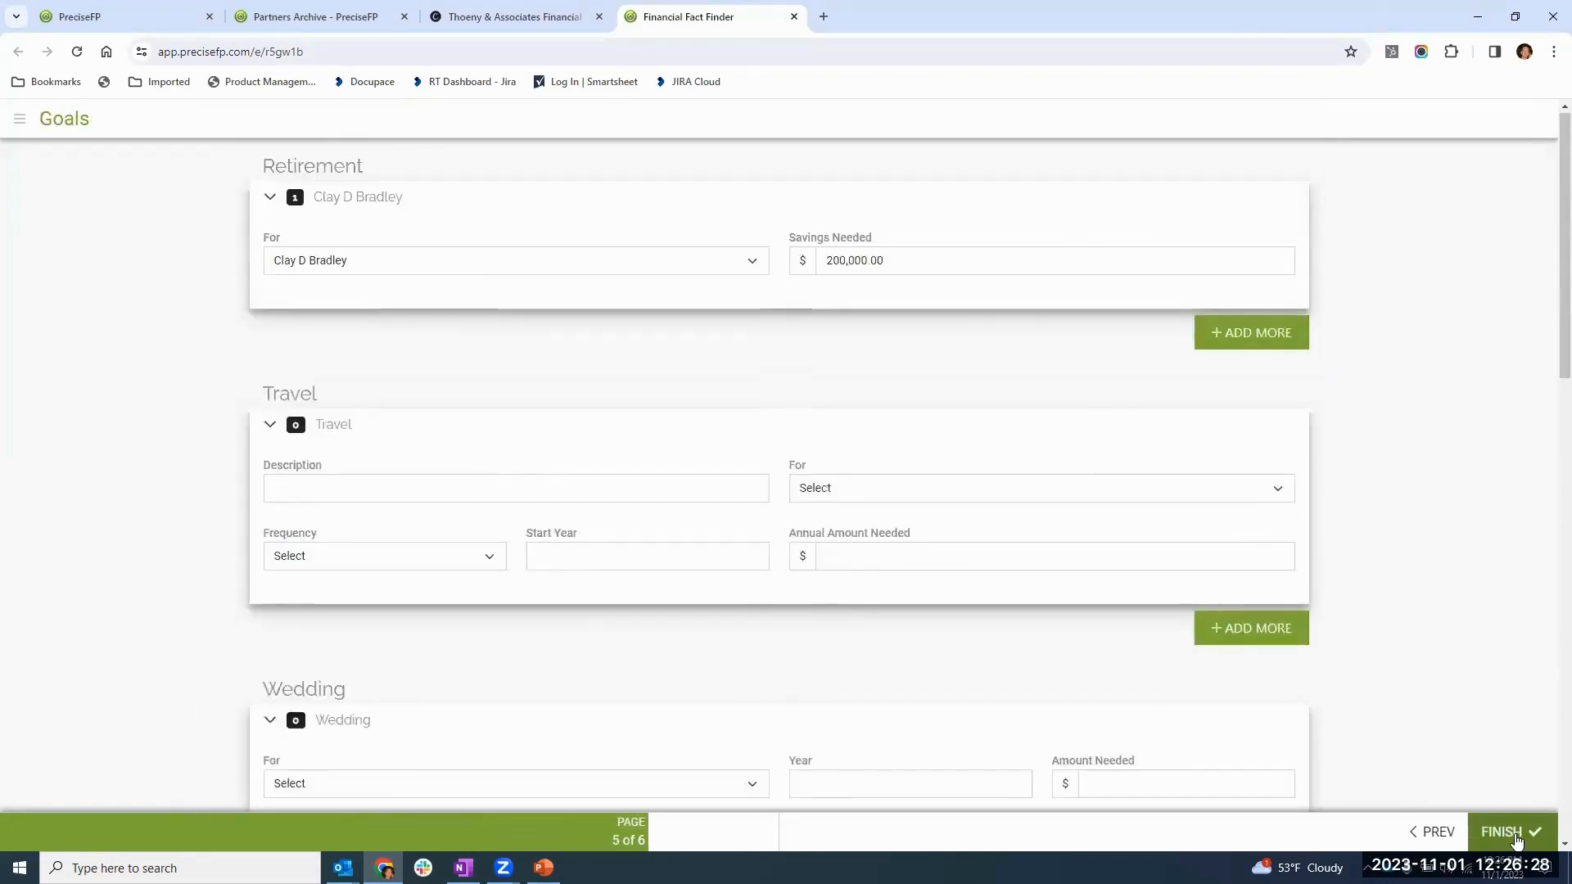
scroll(1436, 508, down, 5)
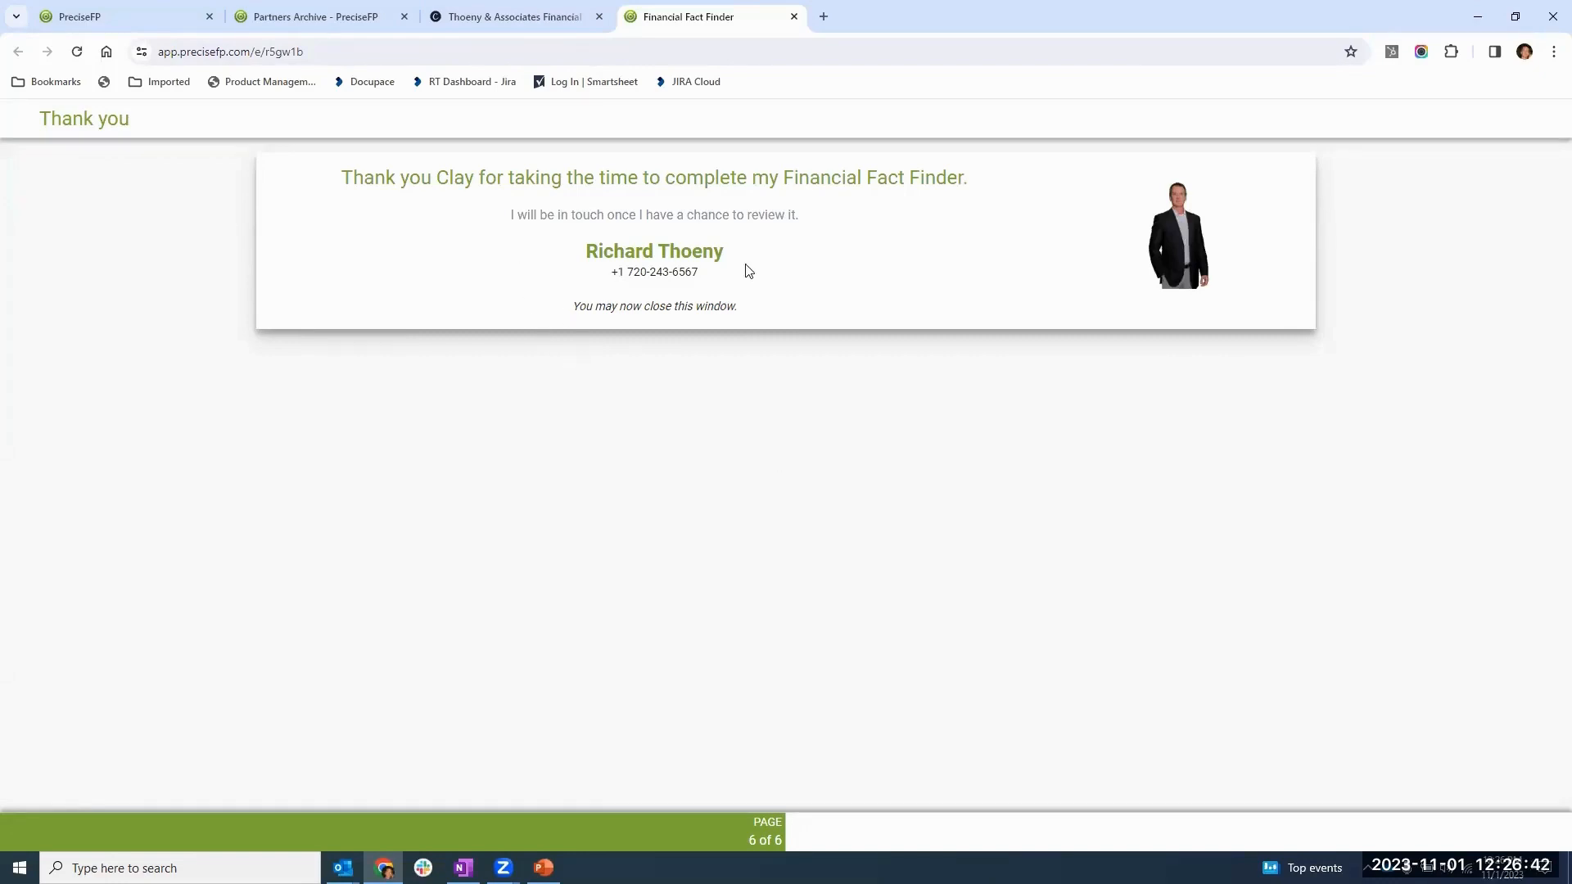
click(794, 17)
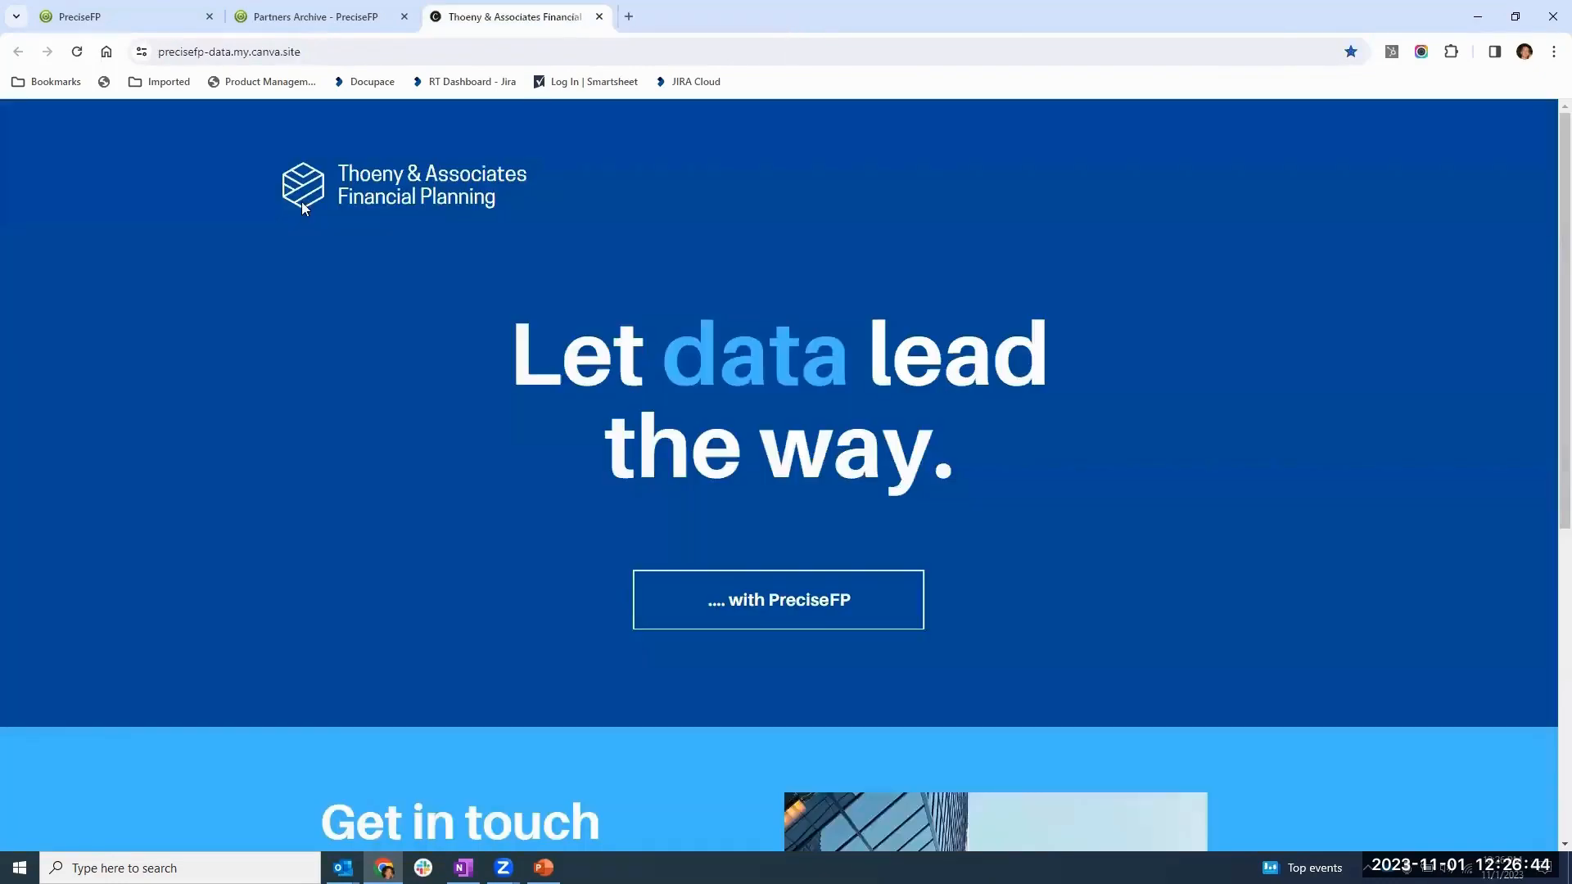
- Return to the advisor's PreciseFP session and check the client's recent timeline entries in the account details from the full accounts list
click(126, 23)
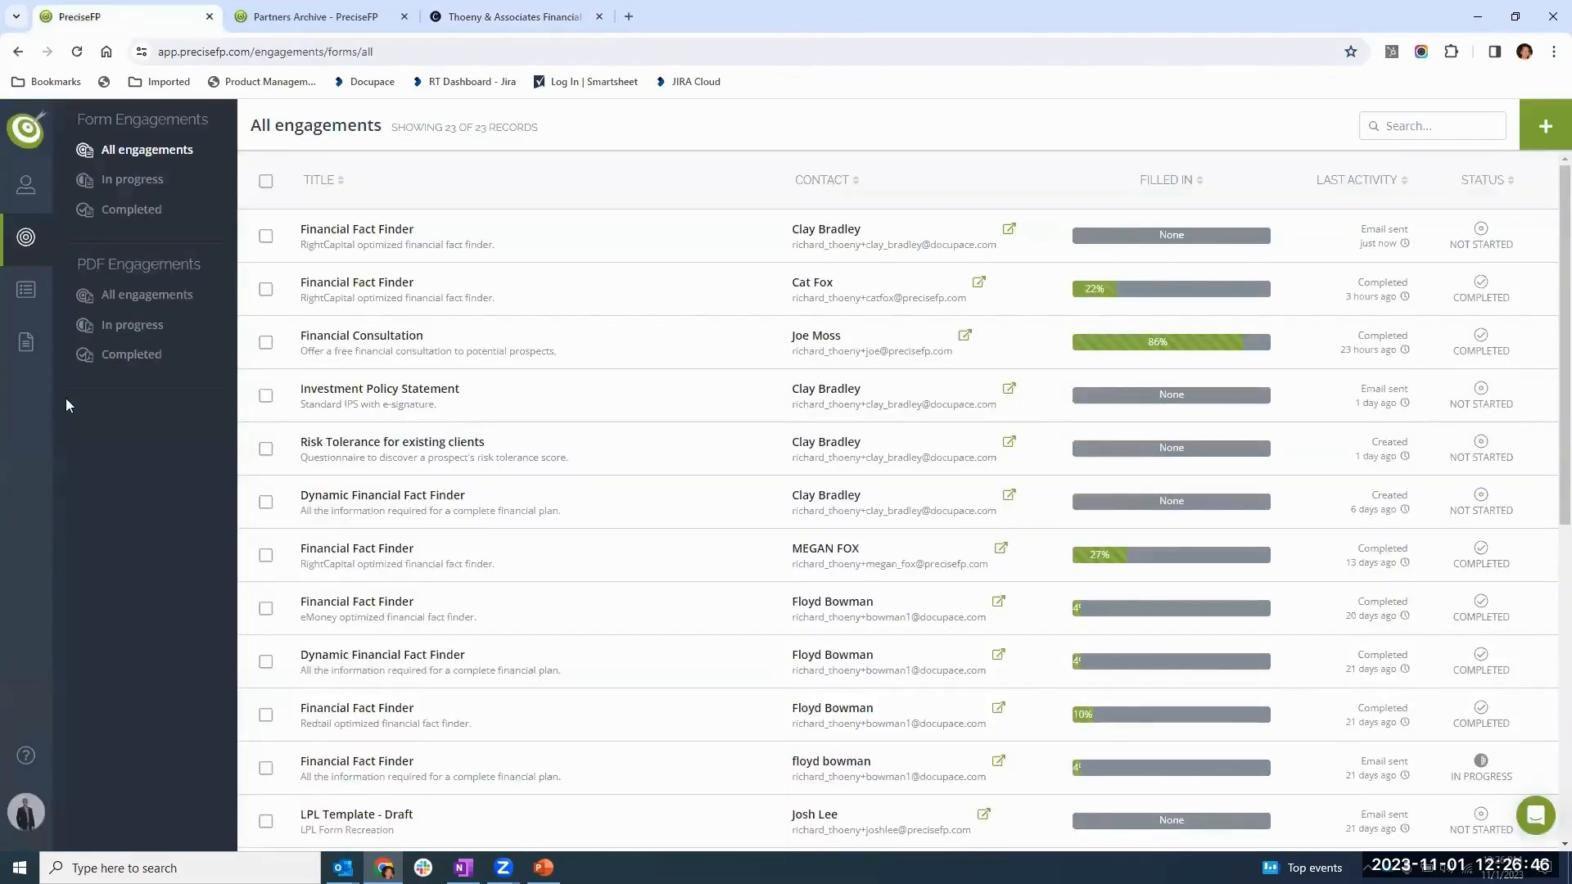
click(24, 186)
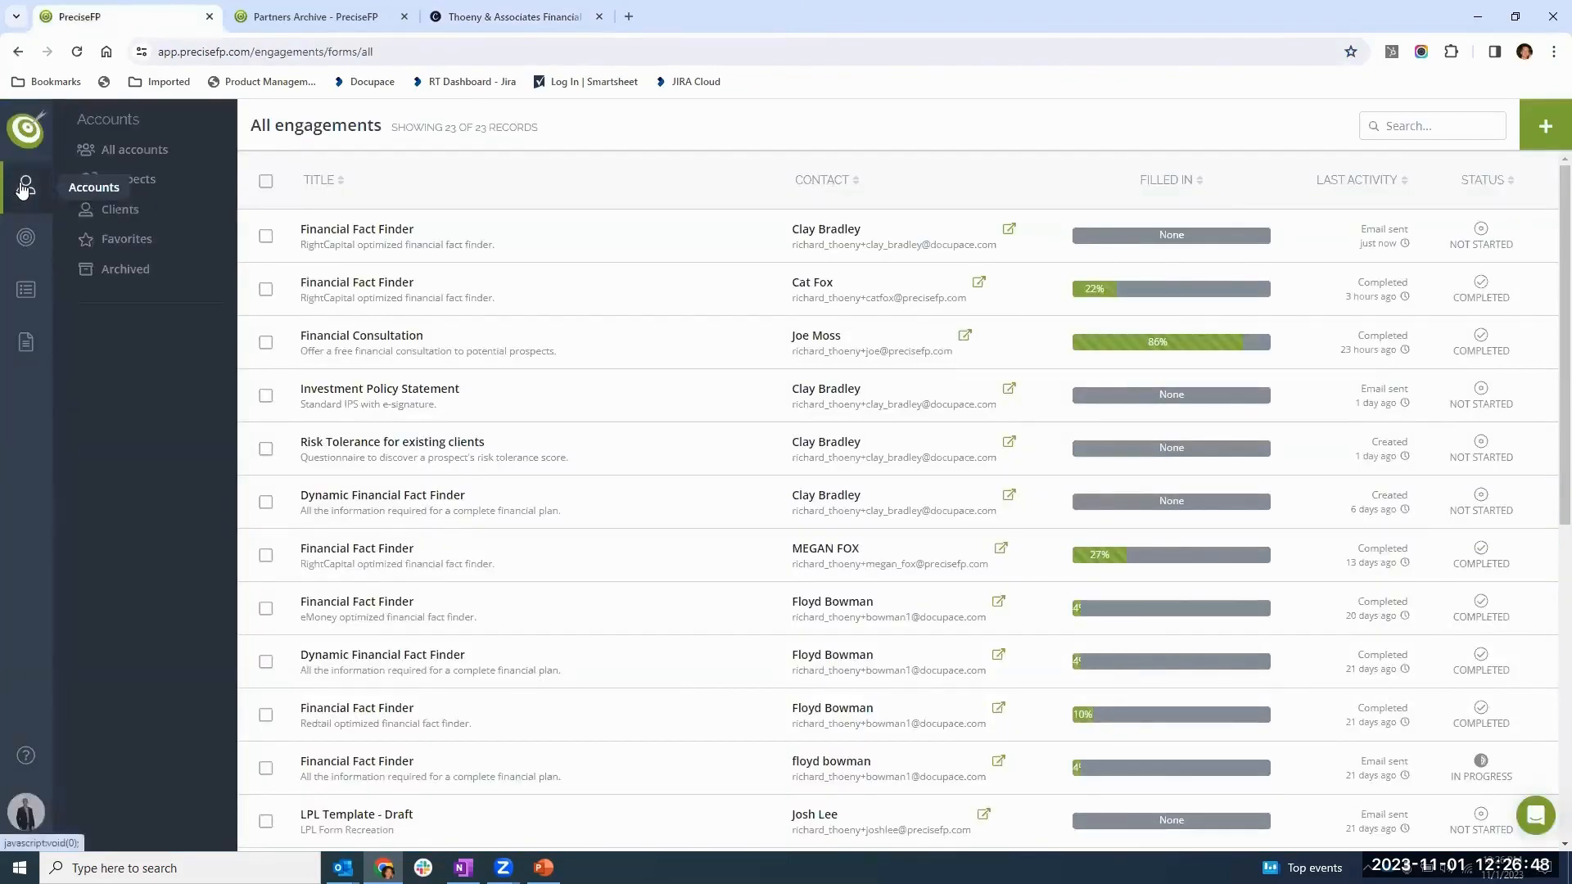
click(115, 150)
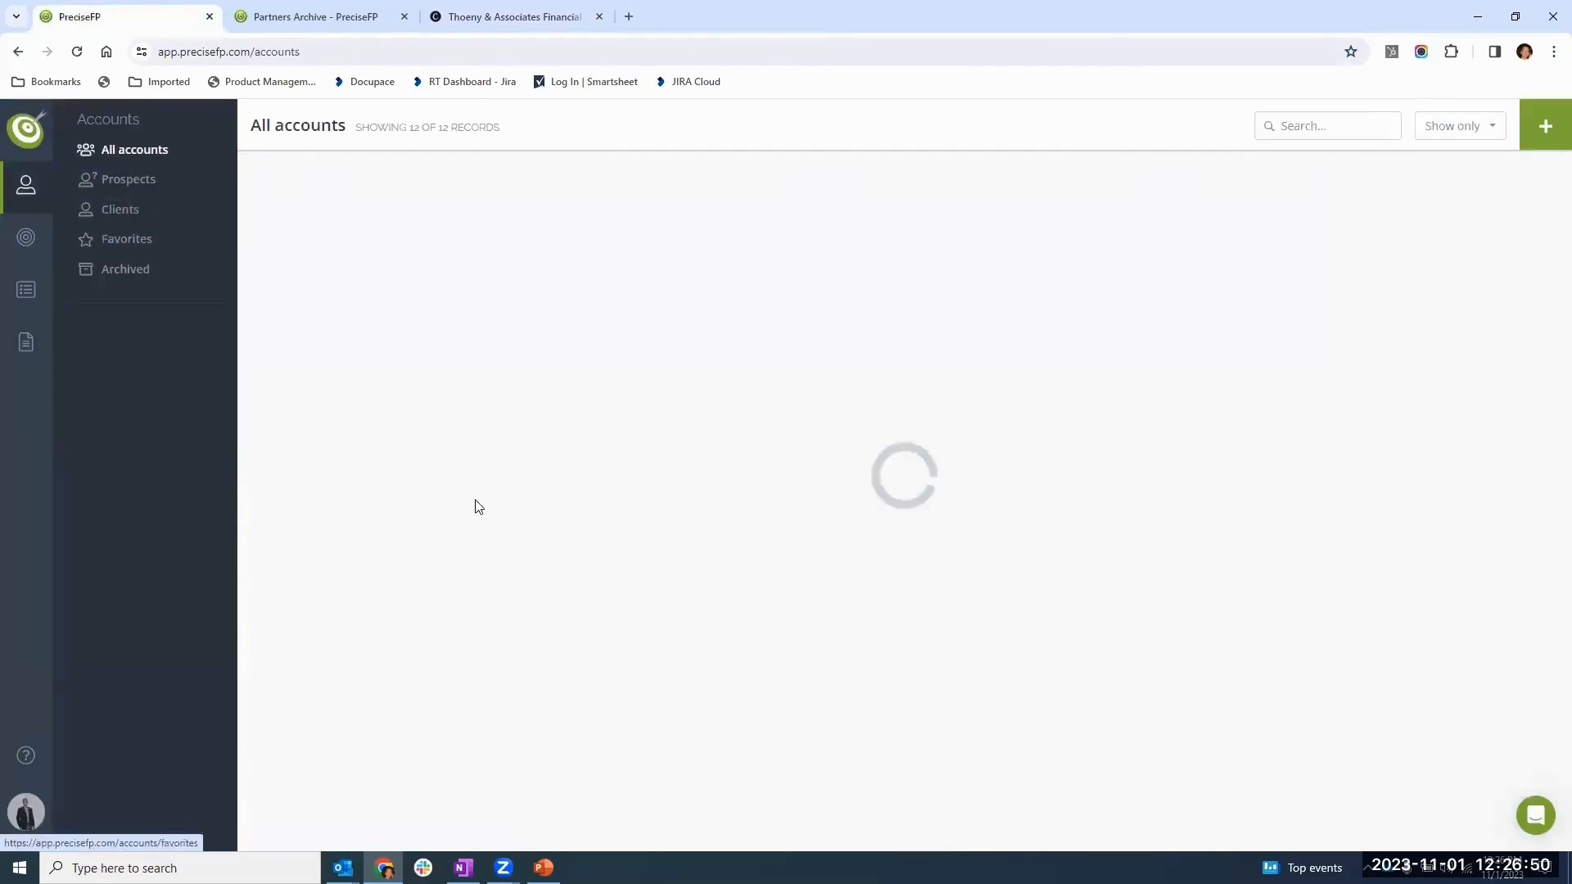
click(559, 307)
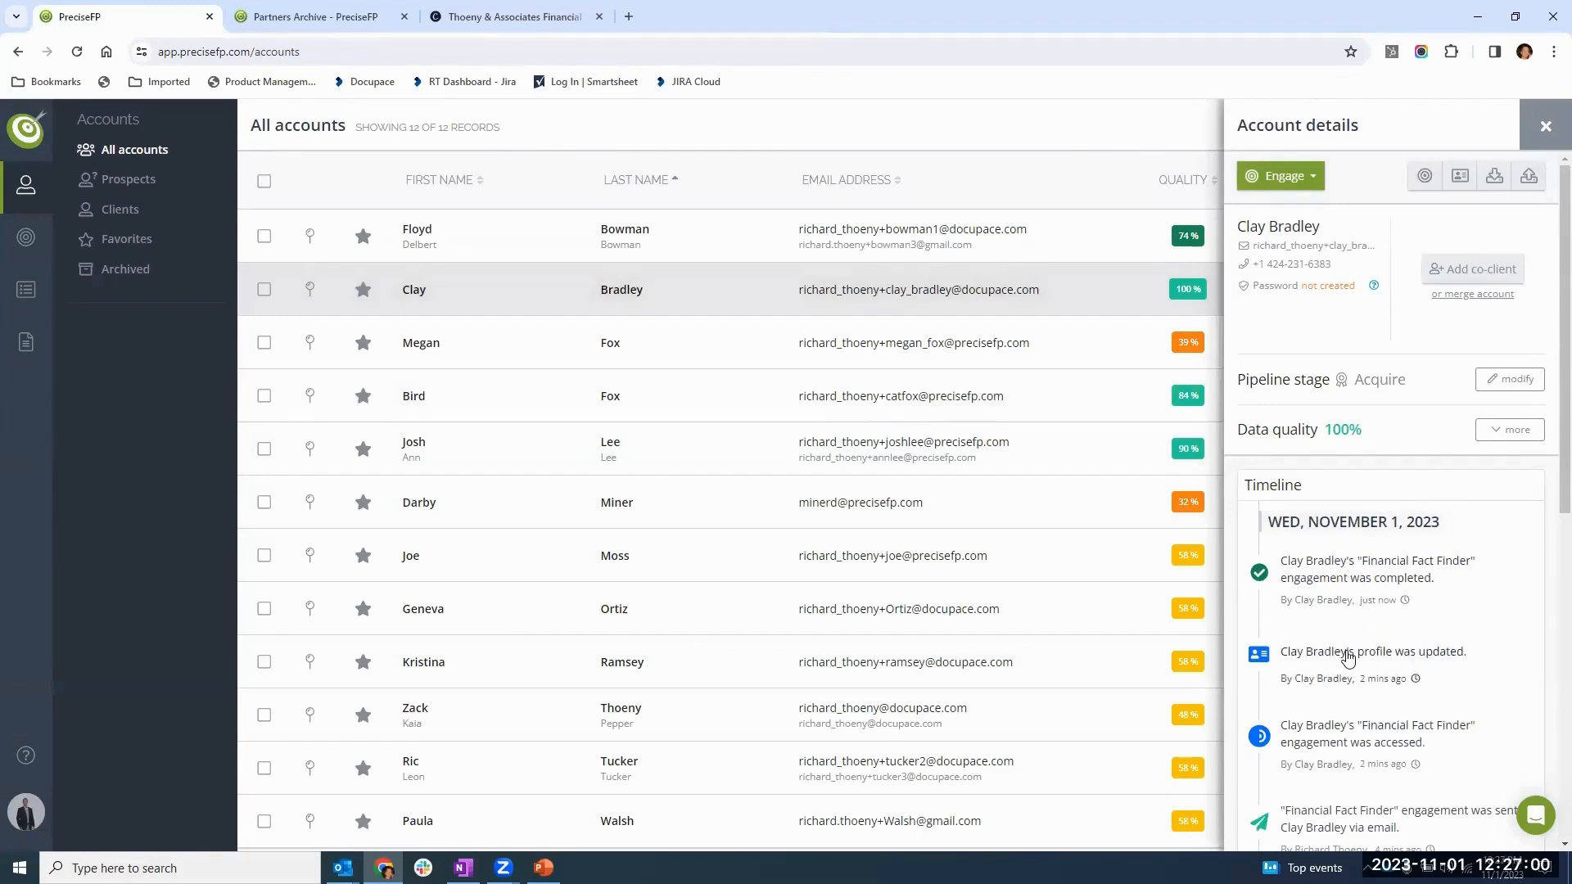
mouse_move(1369, 602)
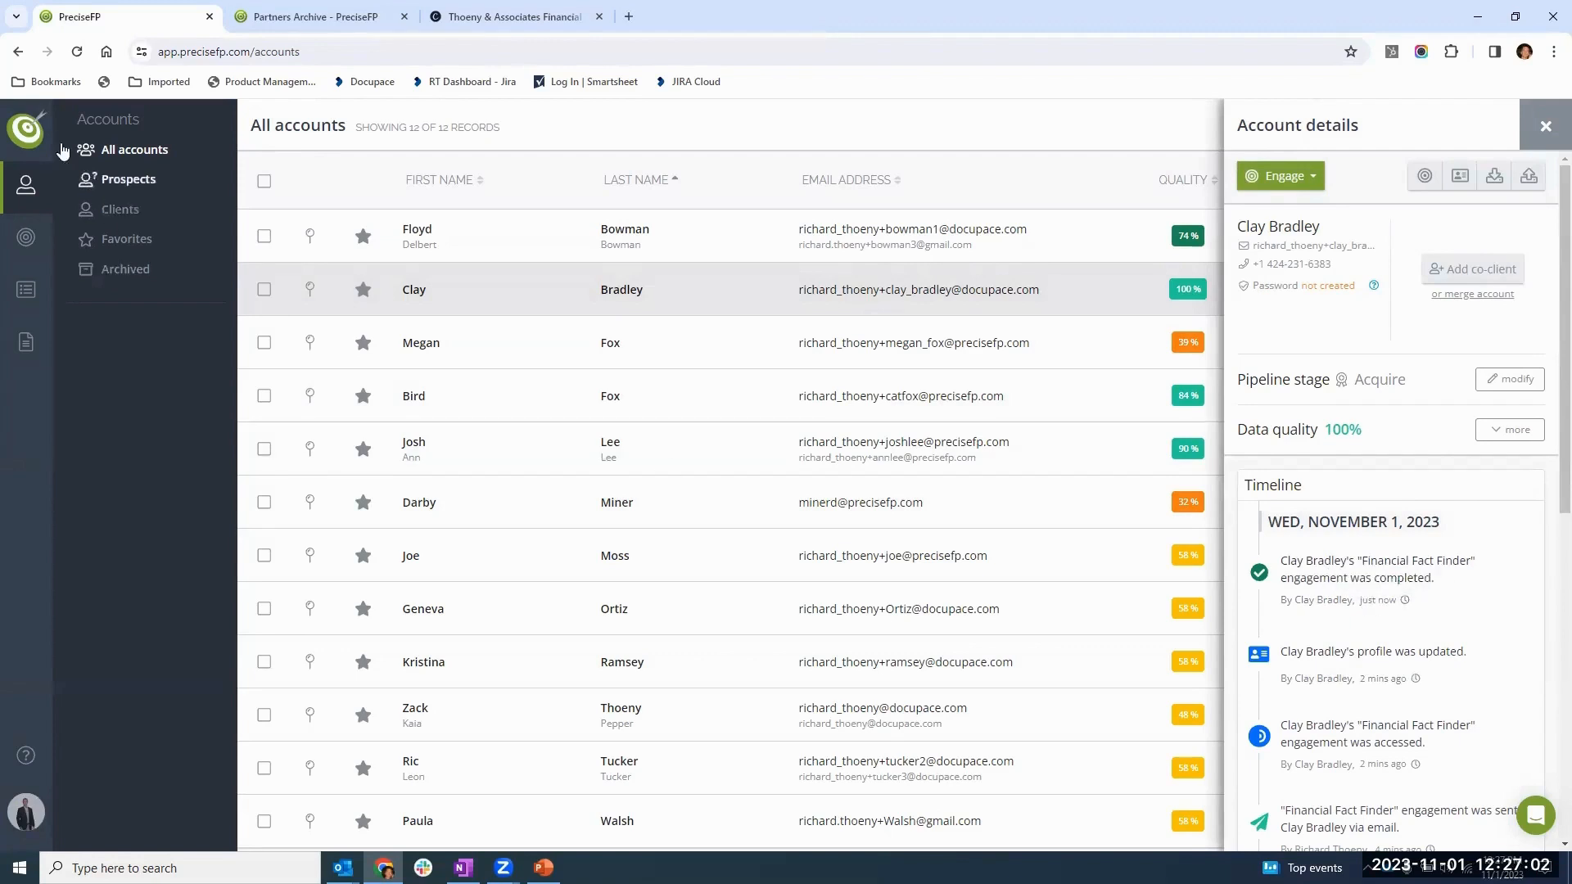
- Look at the dashboard's recent activity, and open the same client's full profile from the list of all accounts
click(26, 131)
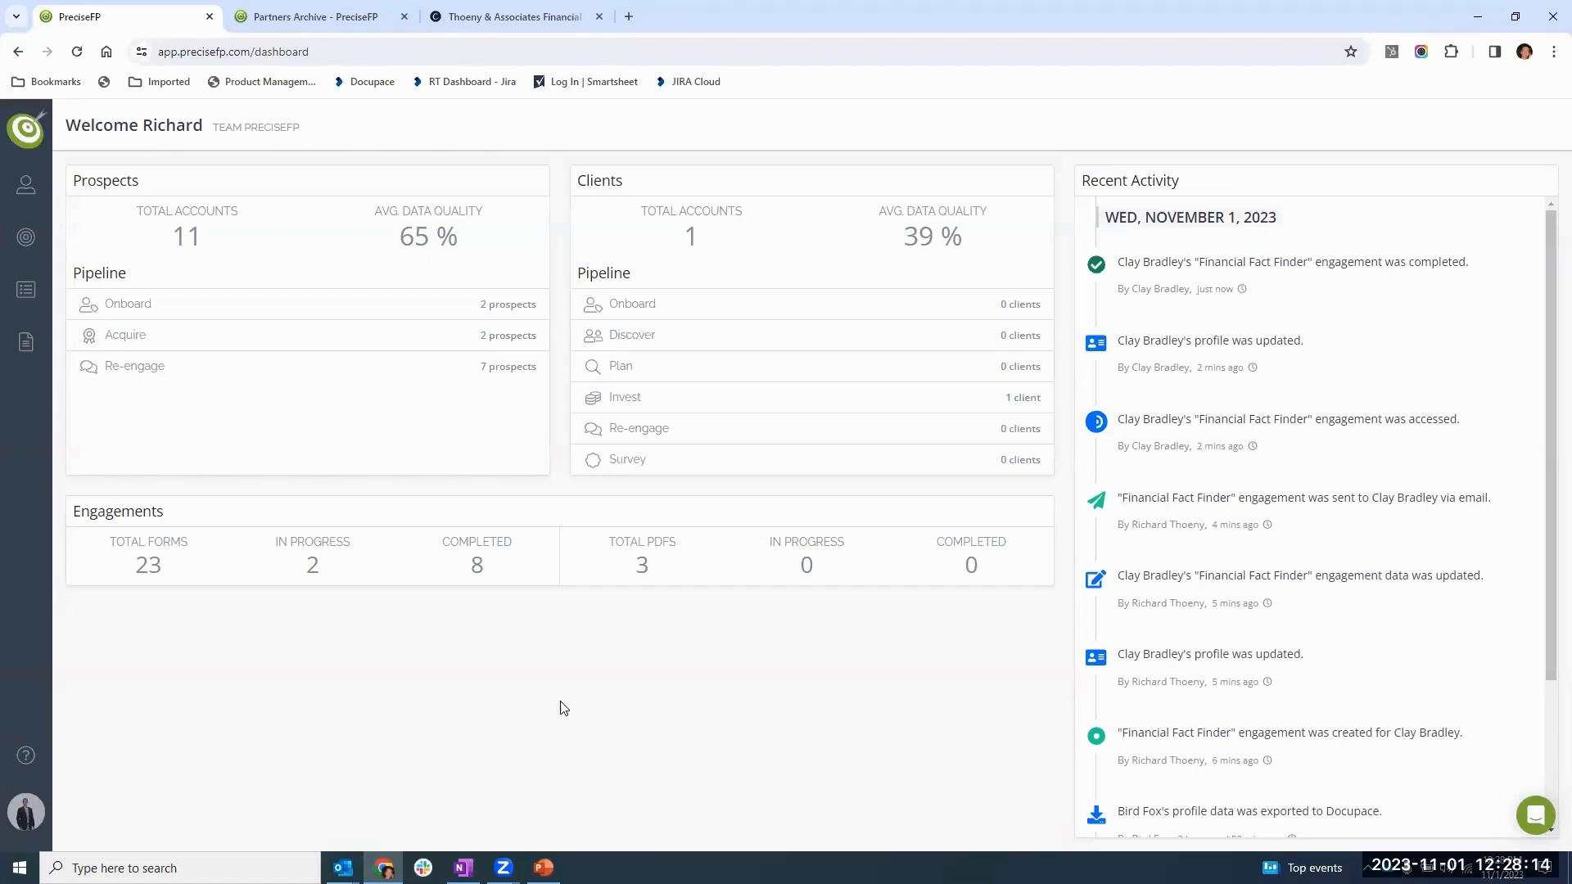
click(27, 178)
click(139, 150)
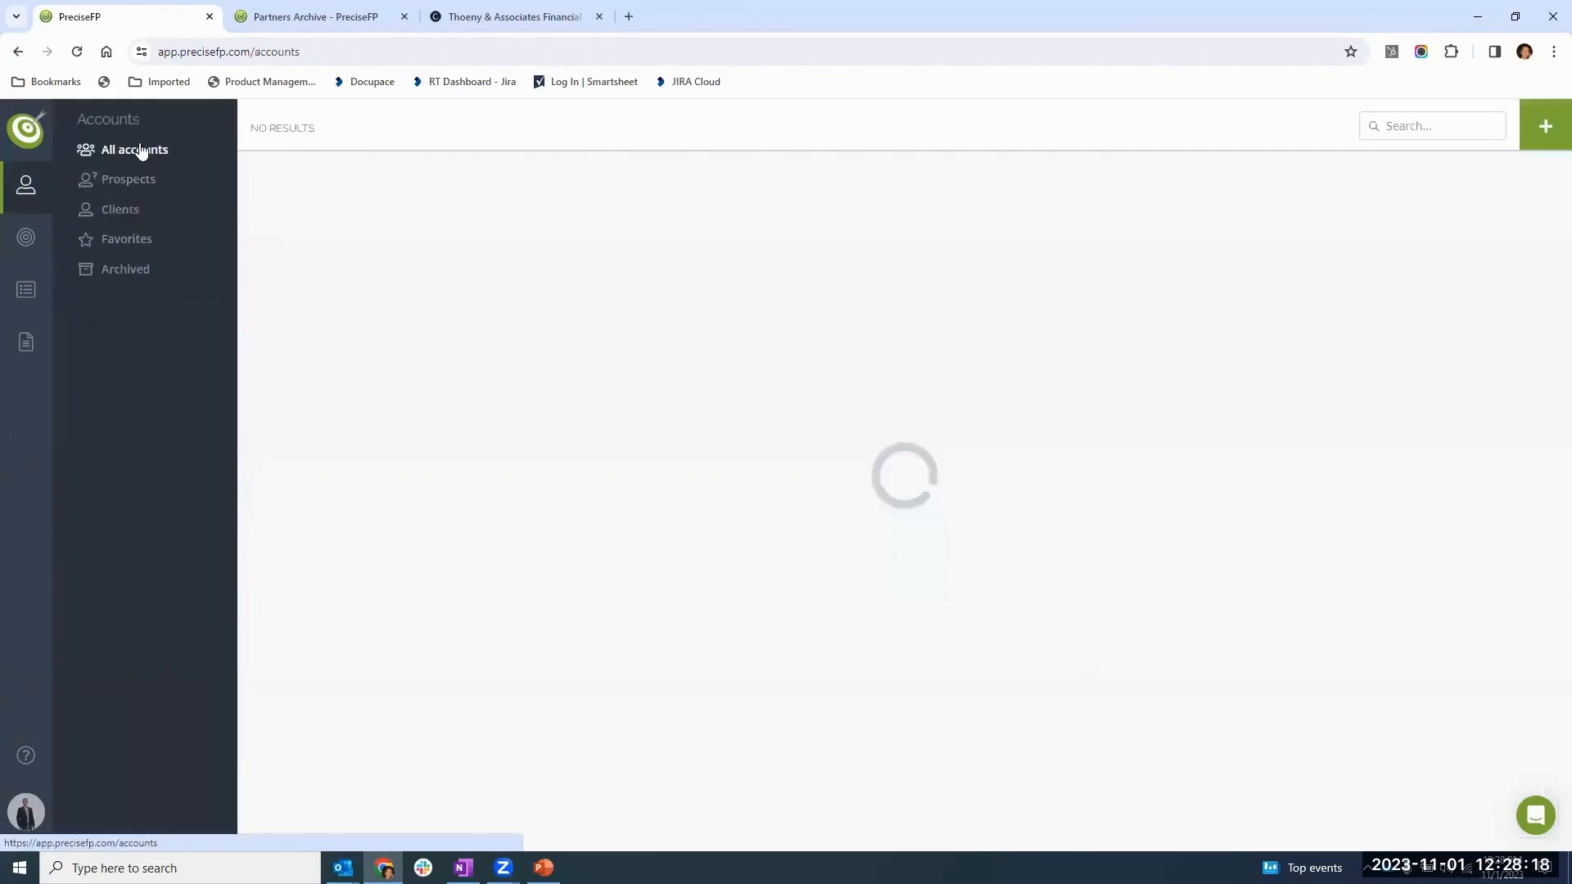
click(567, 298)
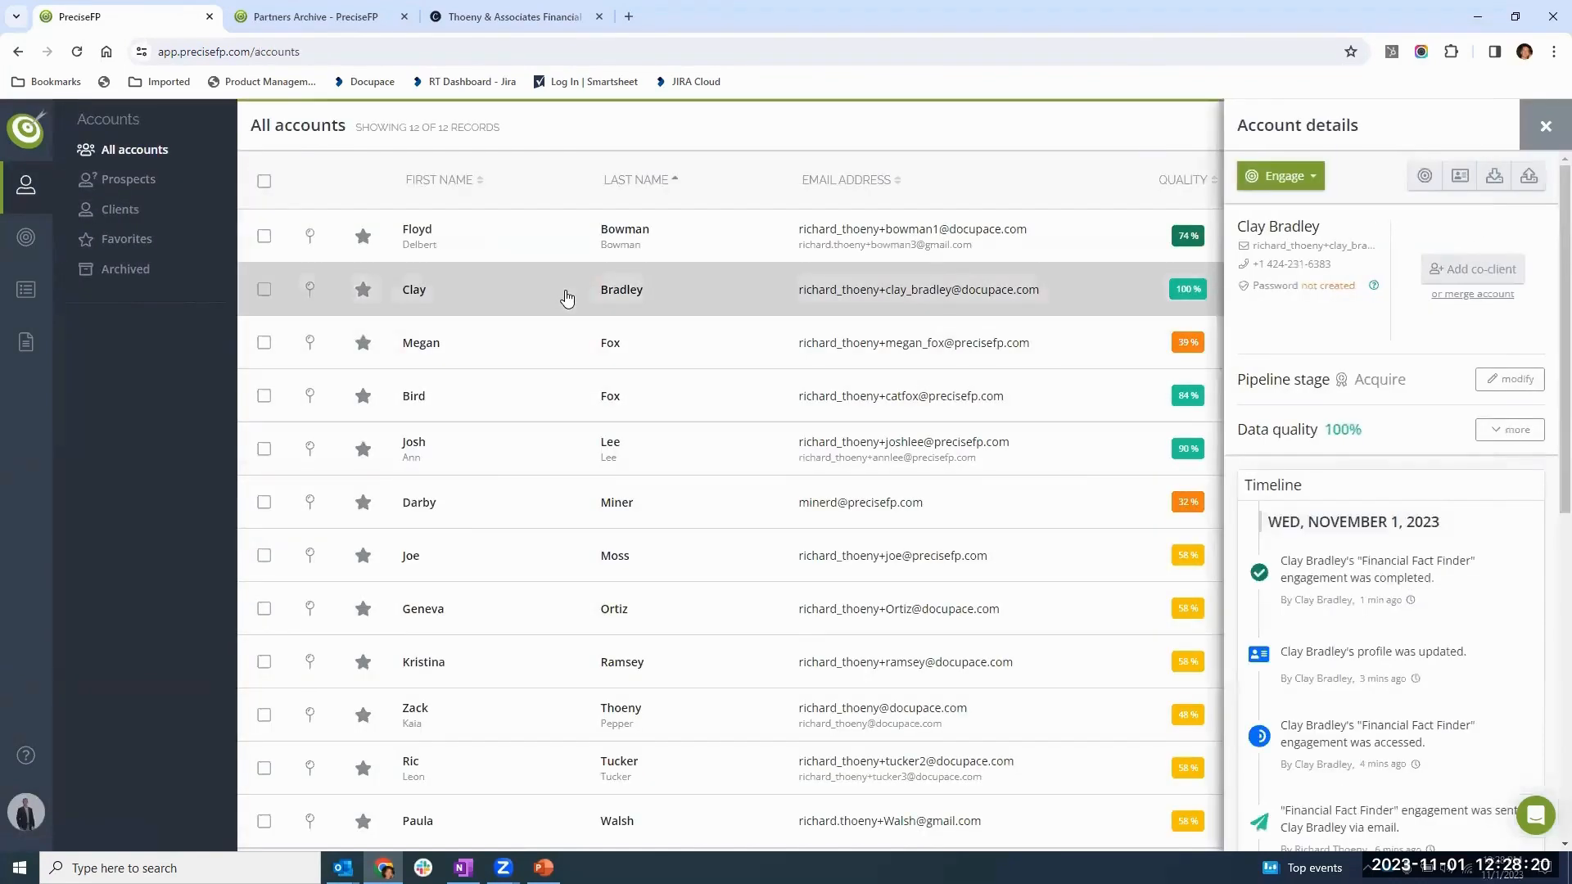
click(1459, 179)
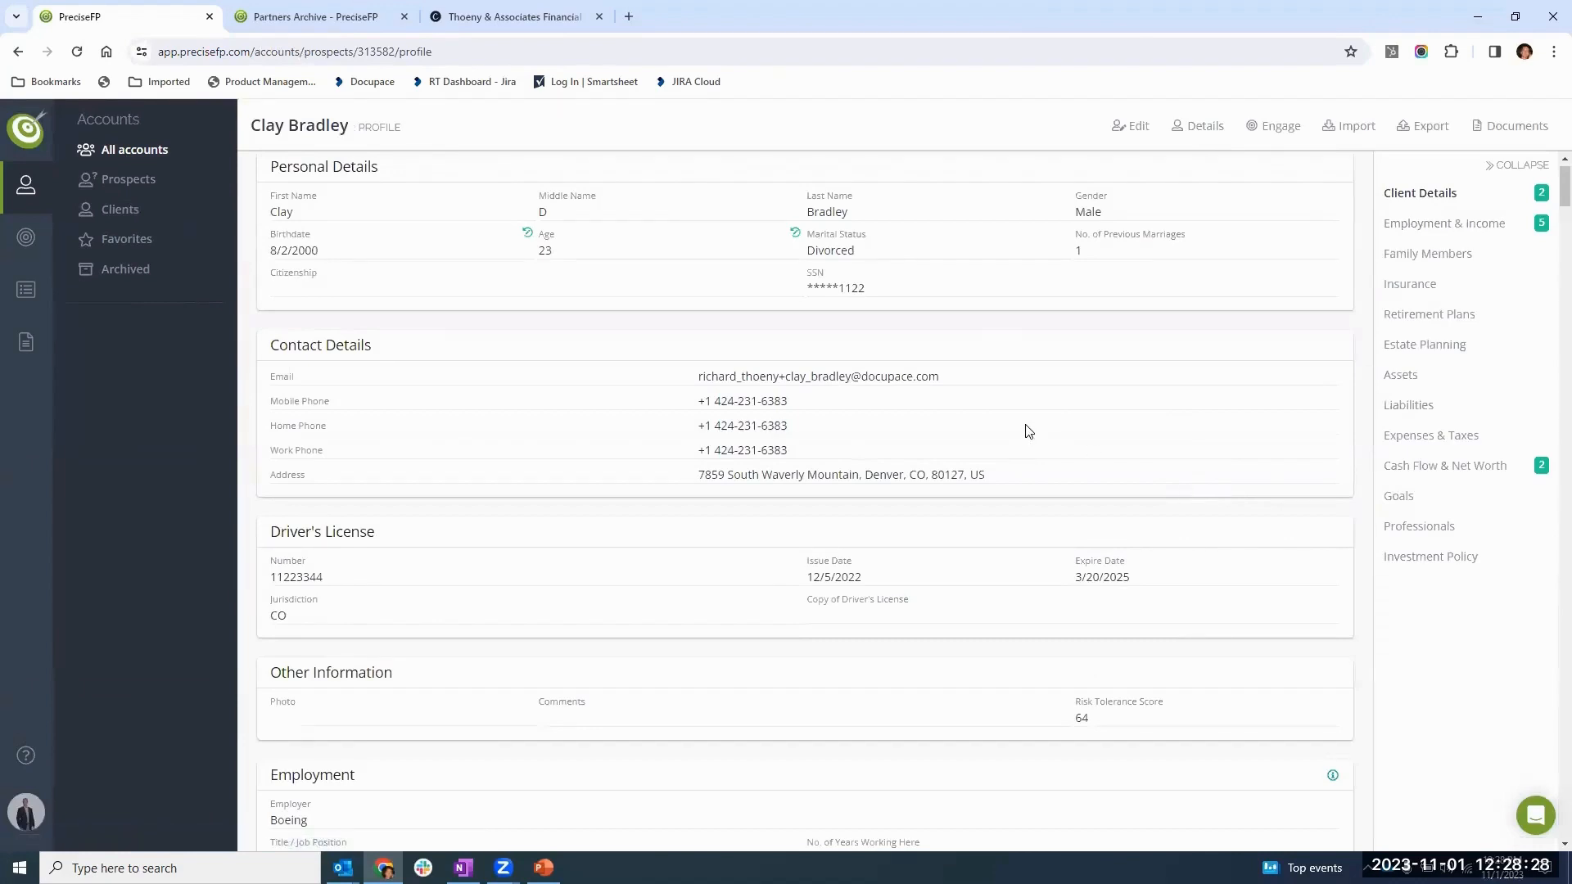
- Review the profile's Client Details section and check the previous values recorded for the changed birthdate and age fields
scroll(815, 472, down, 3)
scroll(815, 471, down, 4)
scroll(817, 483, up, 7)
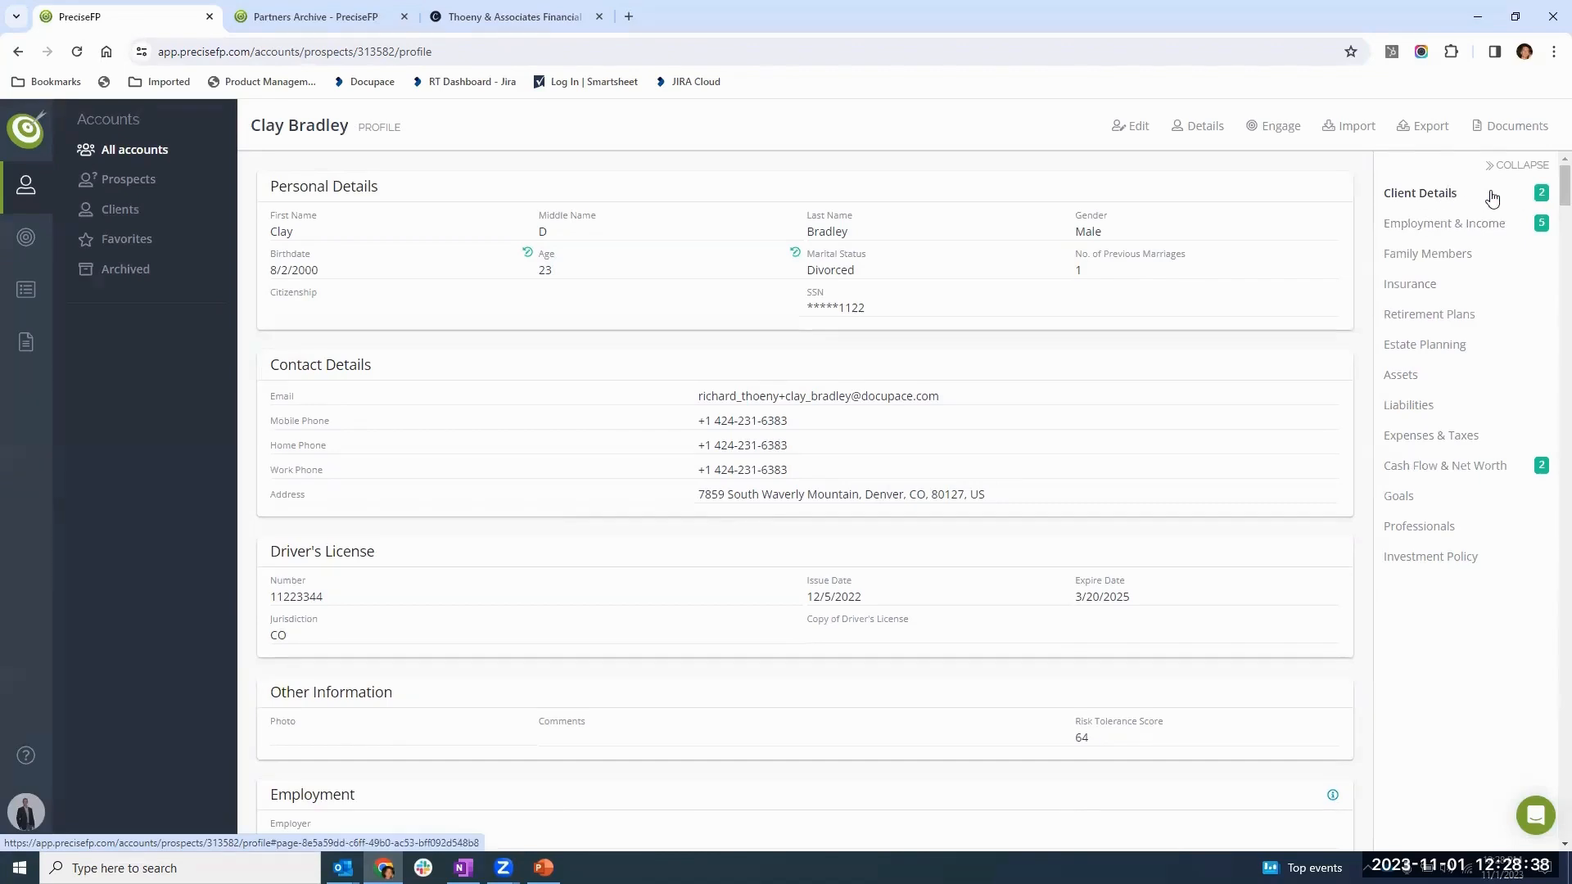
click(1457, 196)
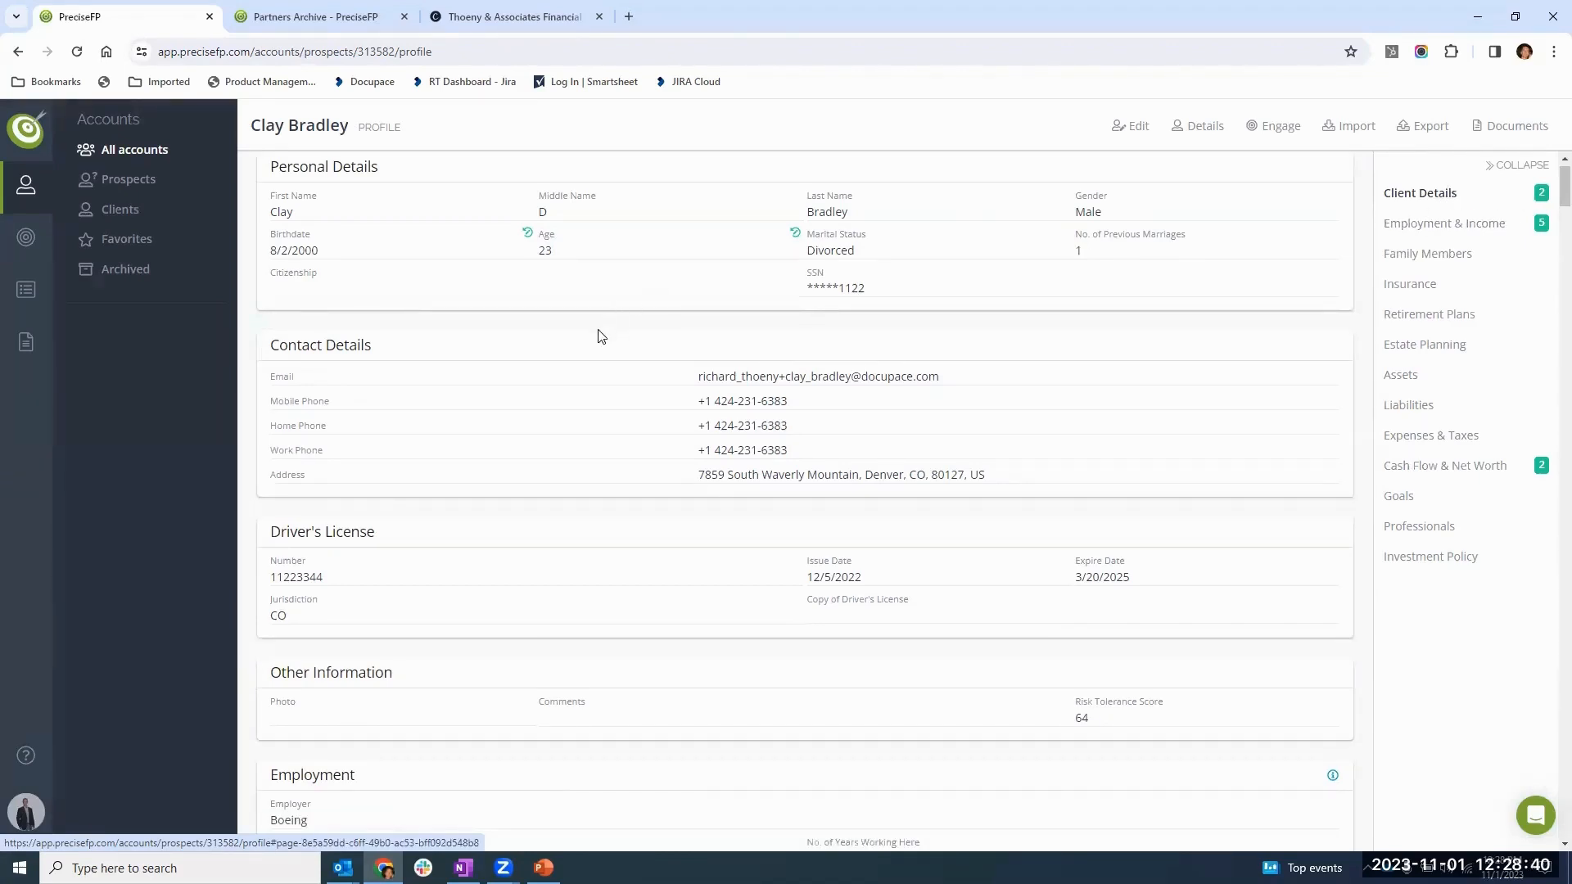
mouse_move(529, 237)
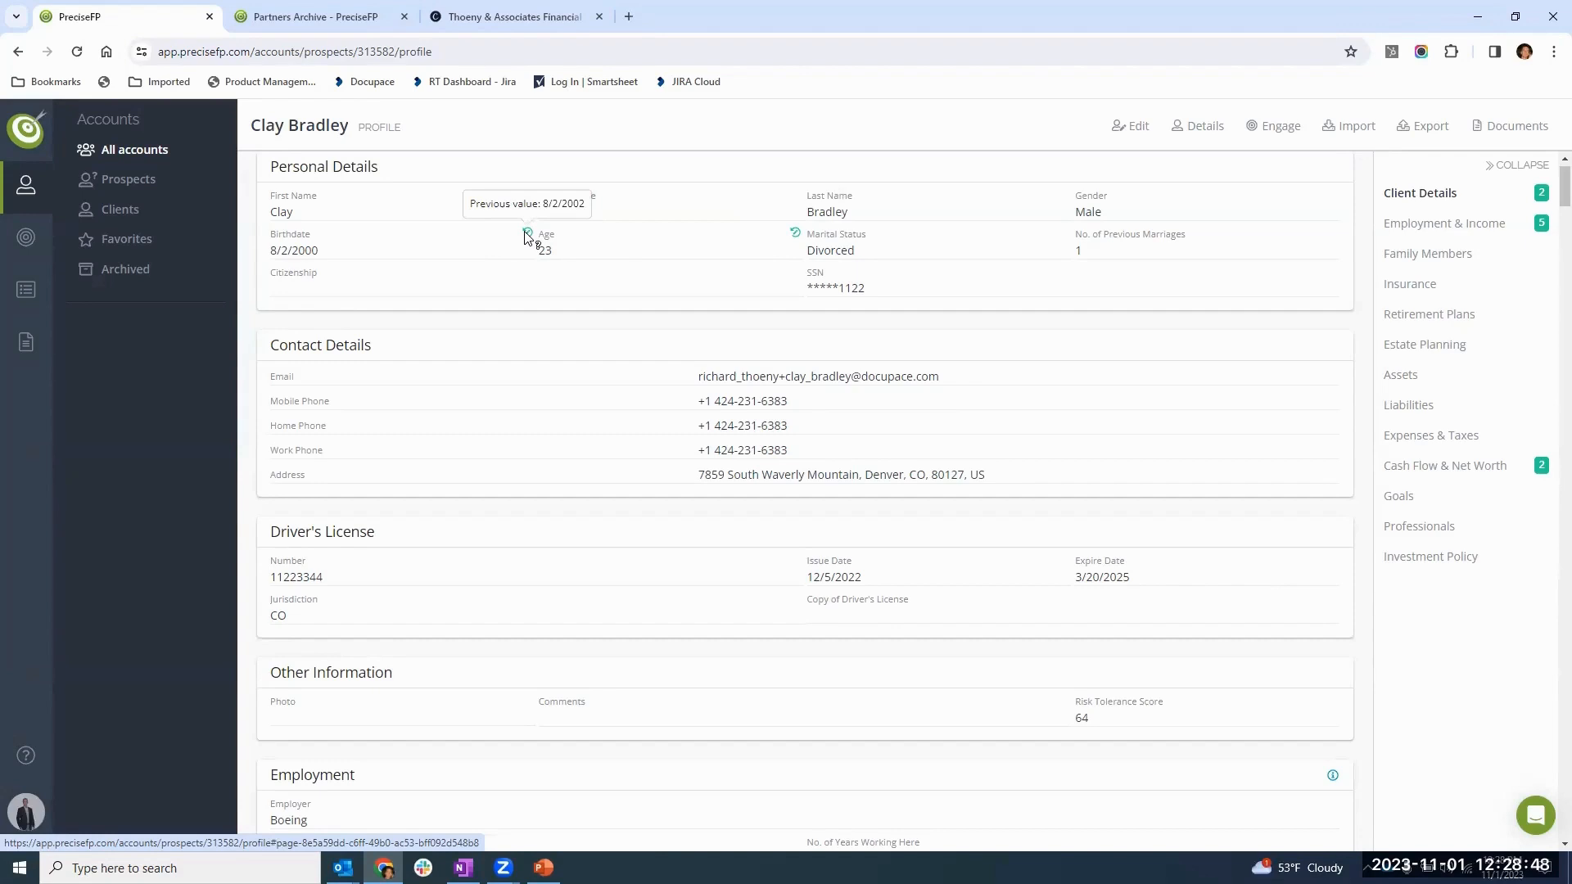
mouse_move(793, 238)
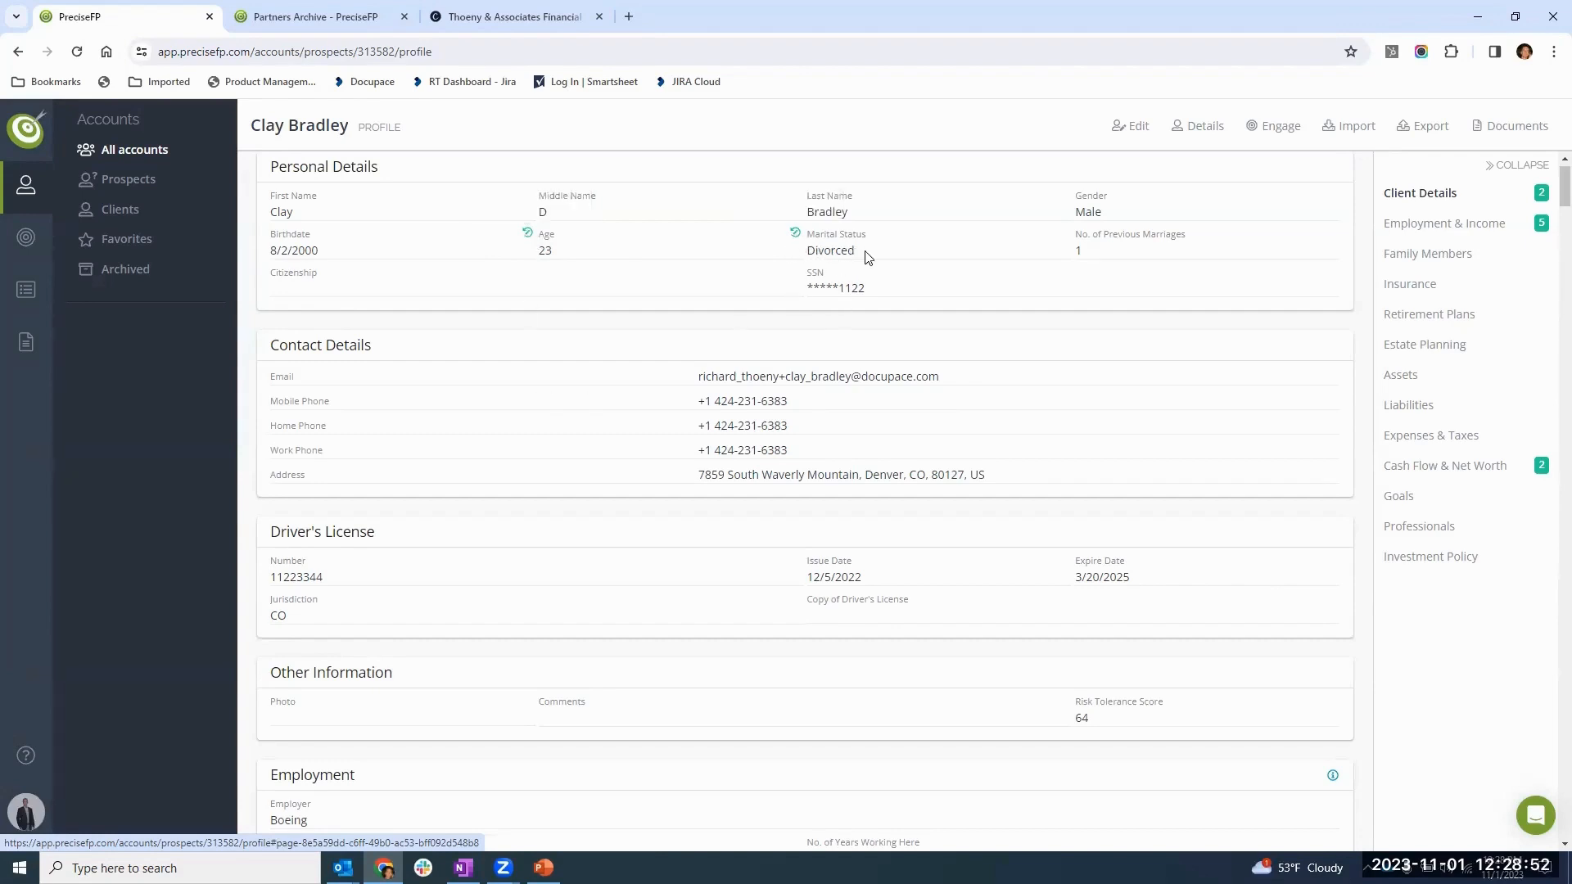
scroll(893, 313, up, 1)
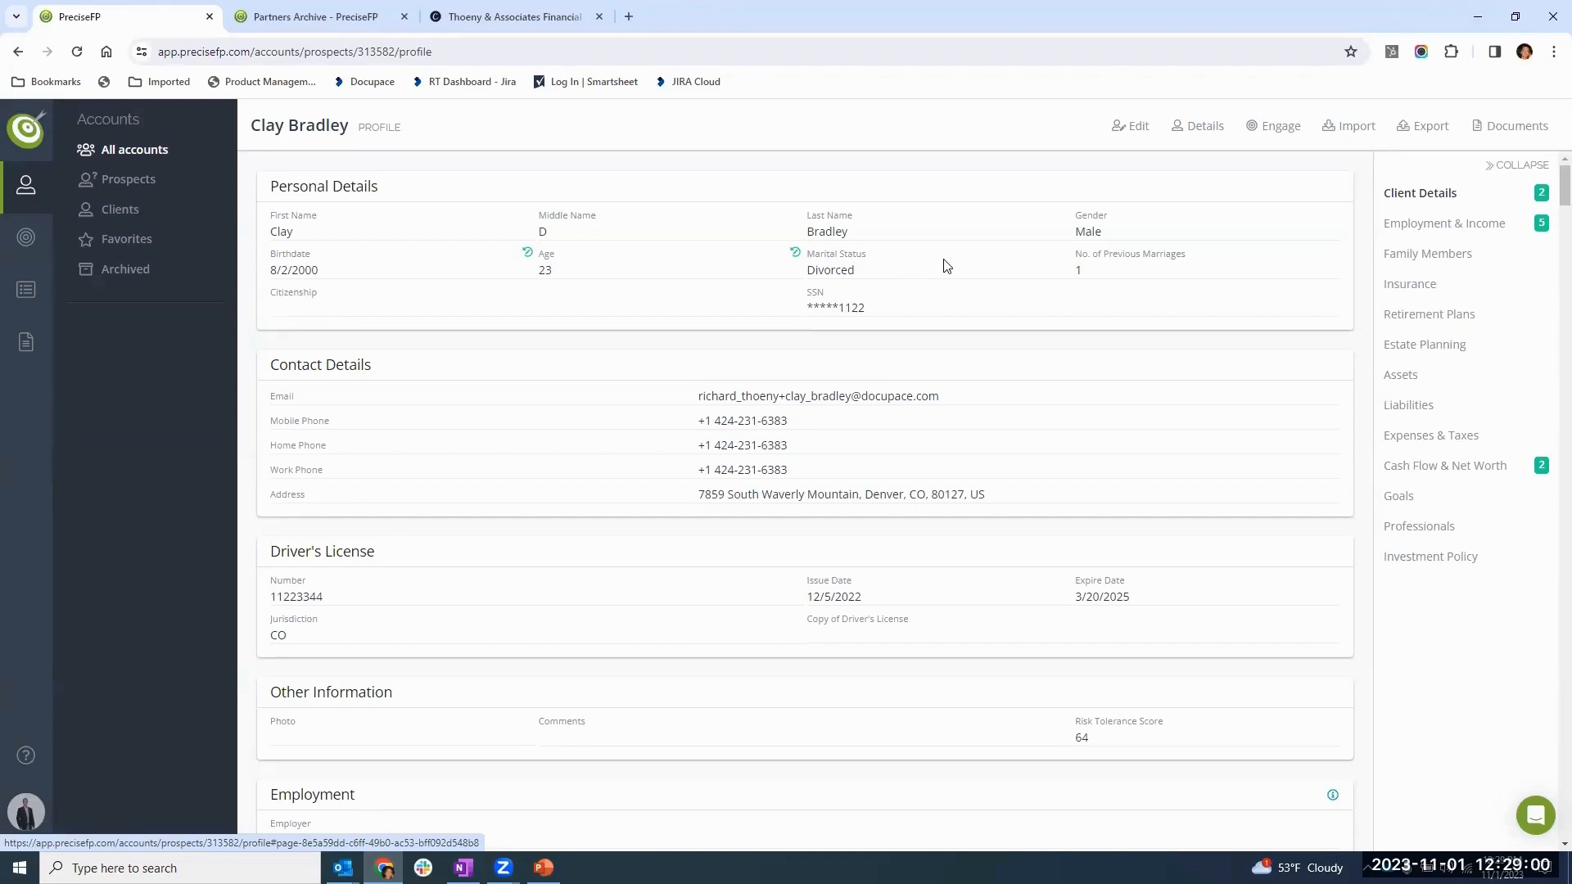
- Review the changed figures under Cash Flow & Net Worth and Employment & Income in the client's profile
click(1428, 463)
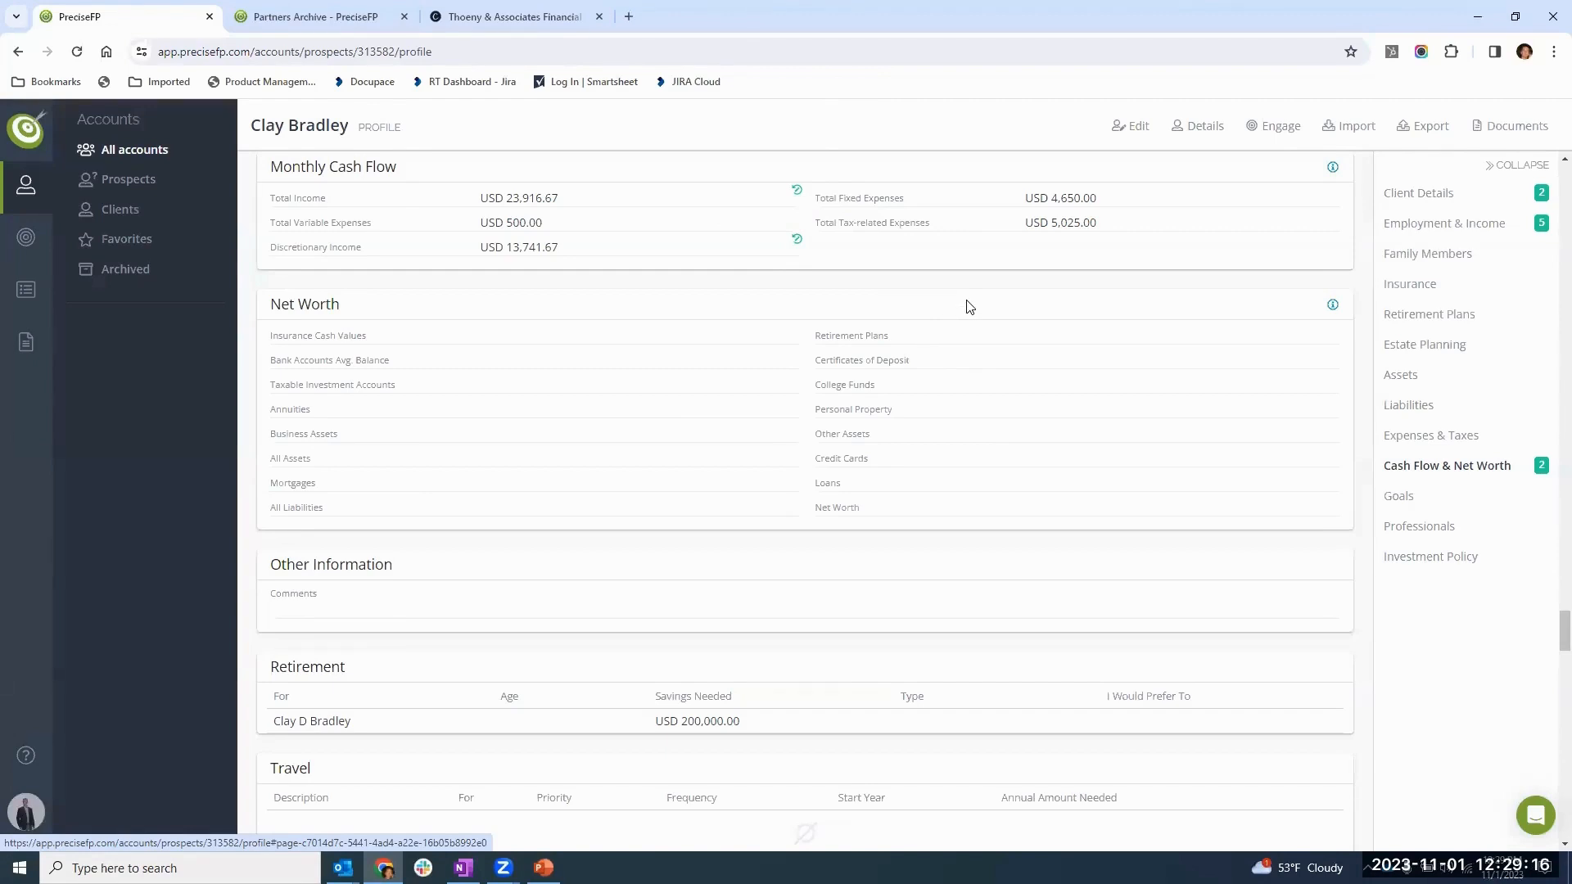
scroll(954, 375, up, 15)
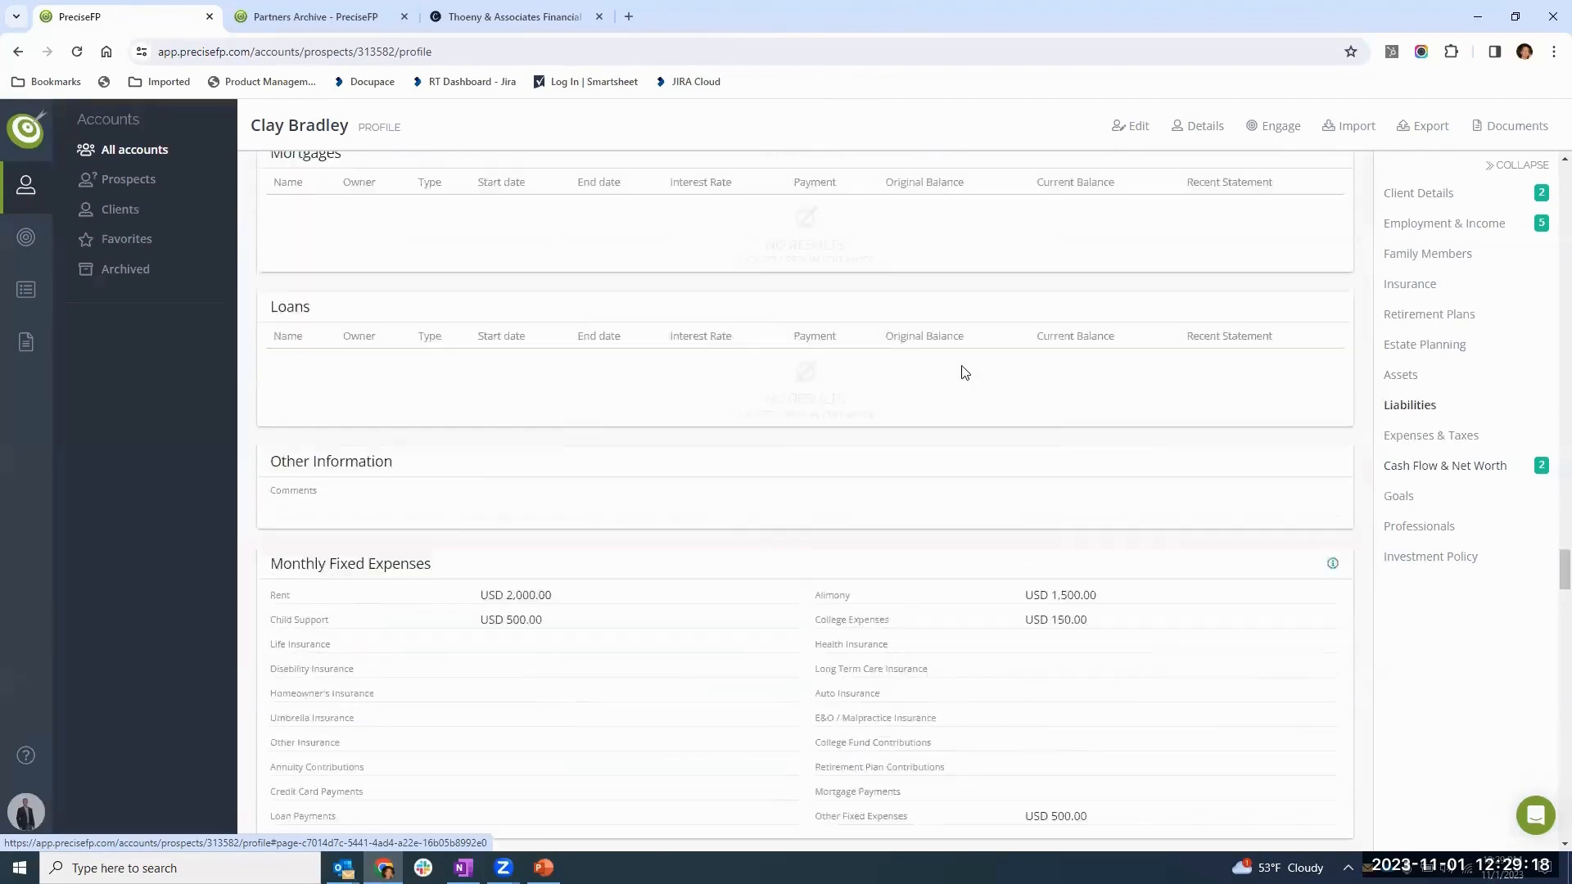
scroll(960, 374, up, 15)
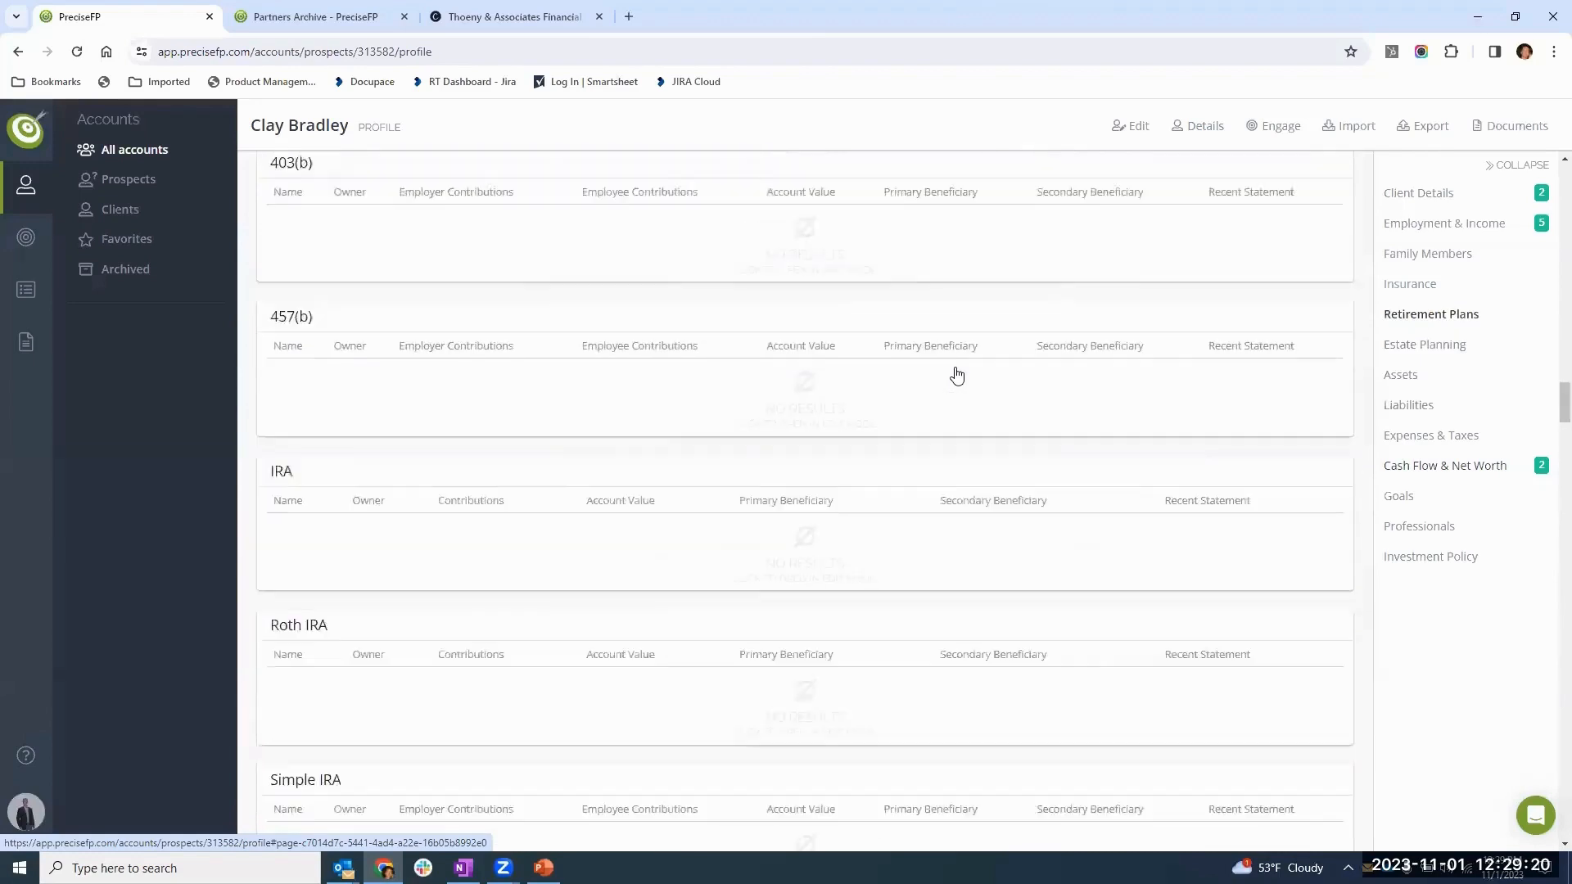
scroll(957, 375, up, 15)
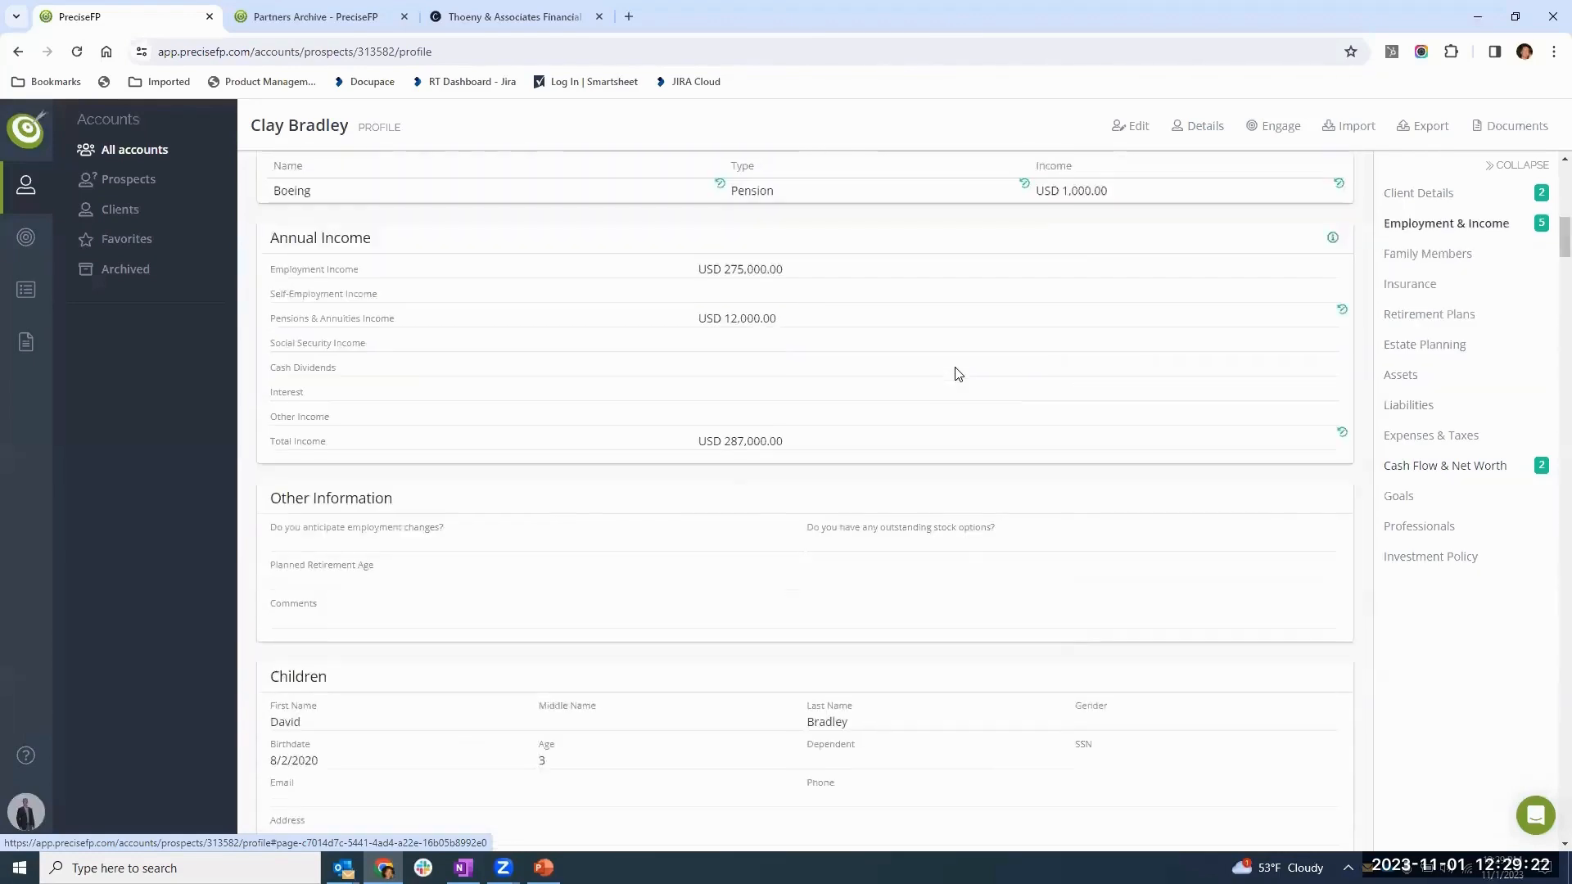
scroll(958, 374, up, 1)
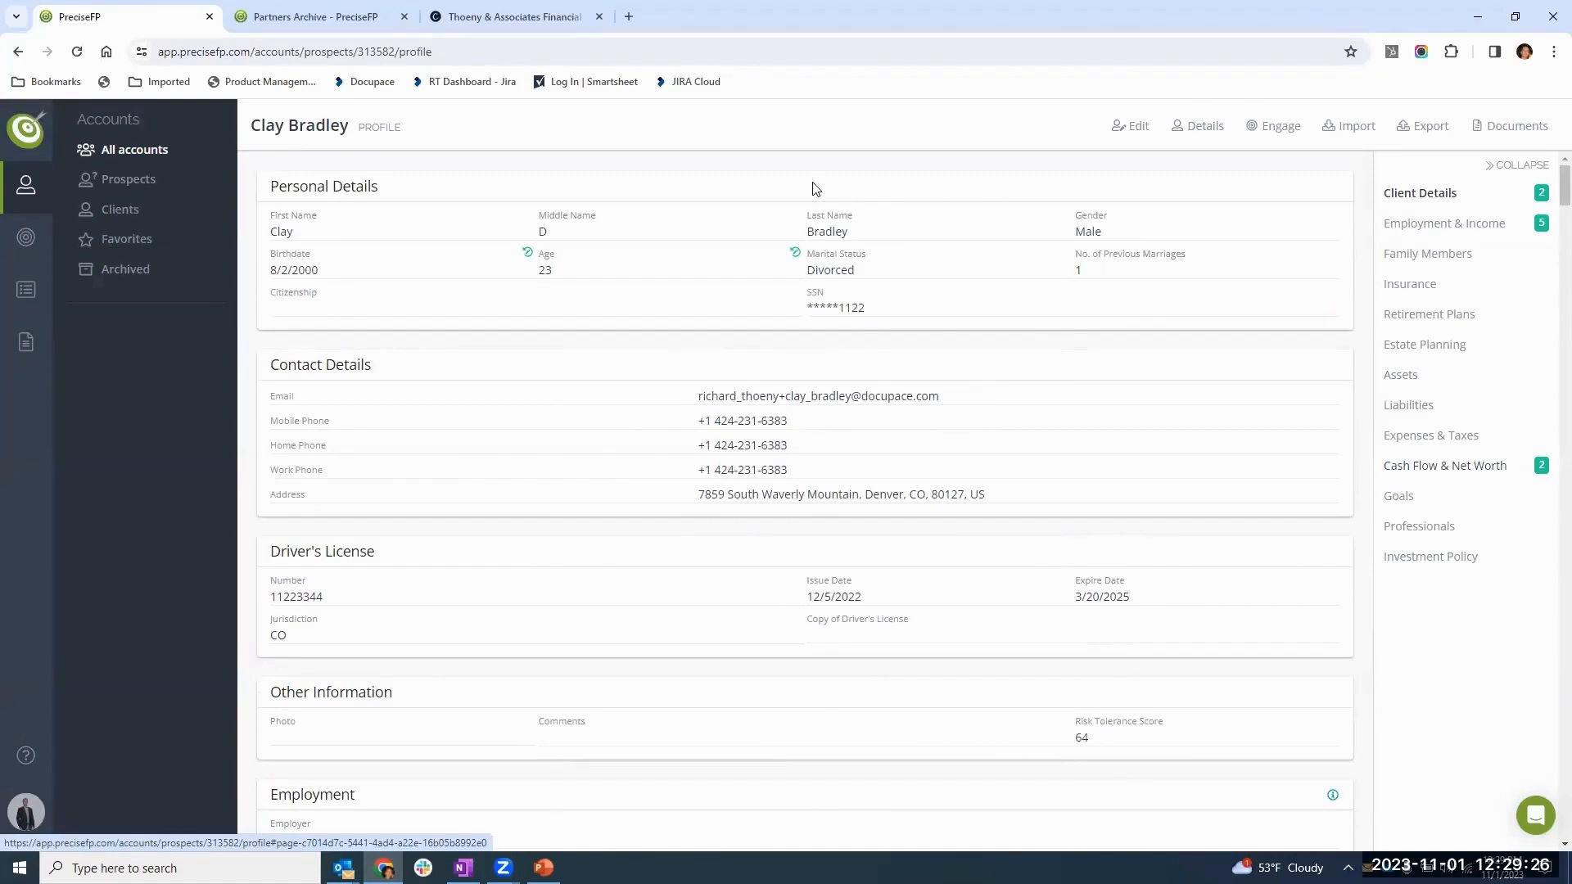
- Start an export of the client's account to RightCapital and unlink it from the existing RightCapital record
click(1422, 129)
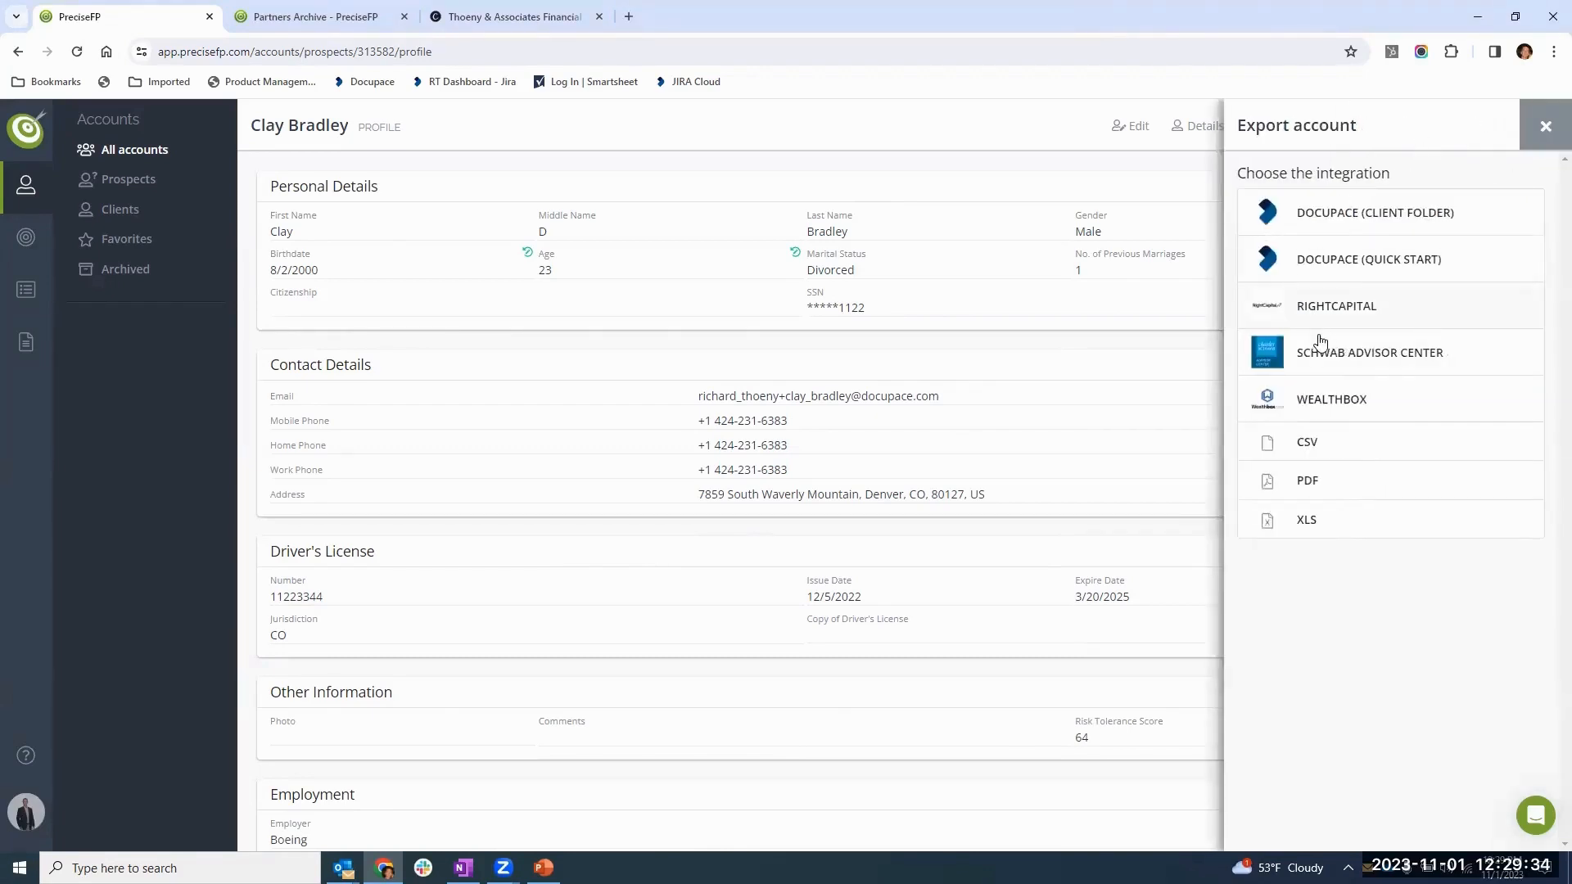
click(1394, 306)
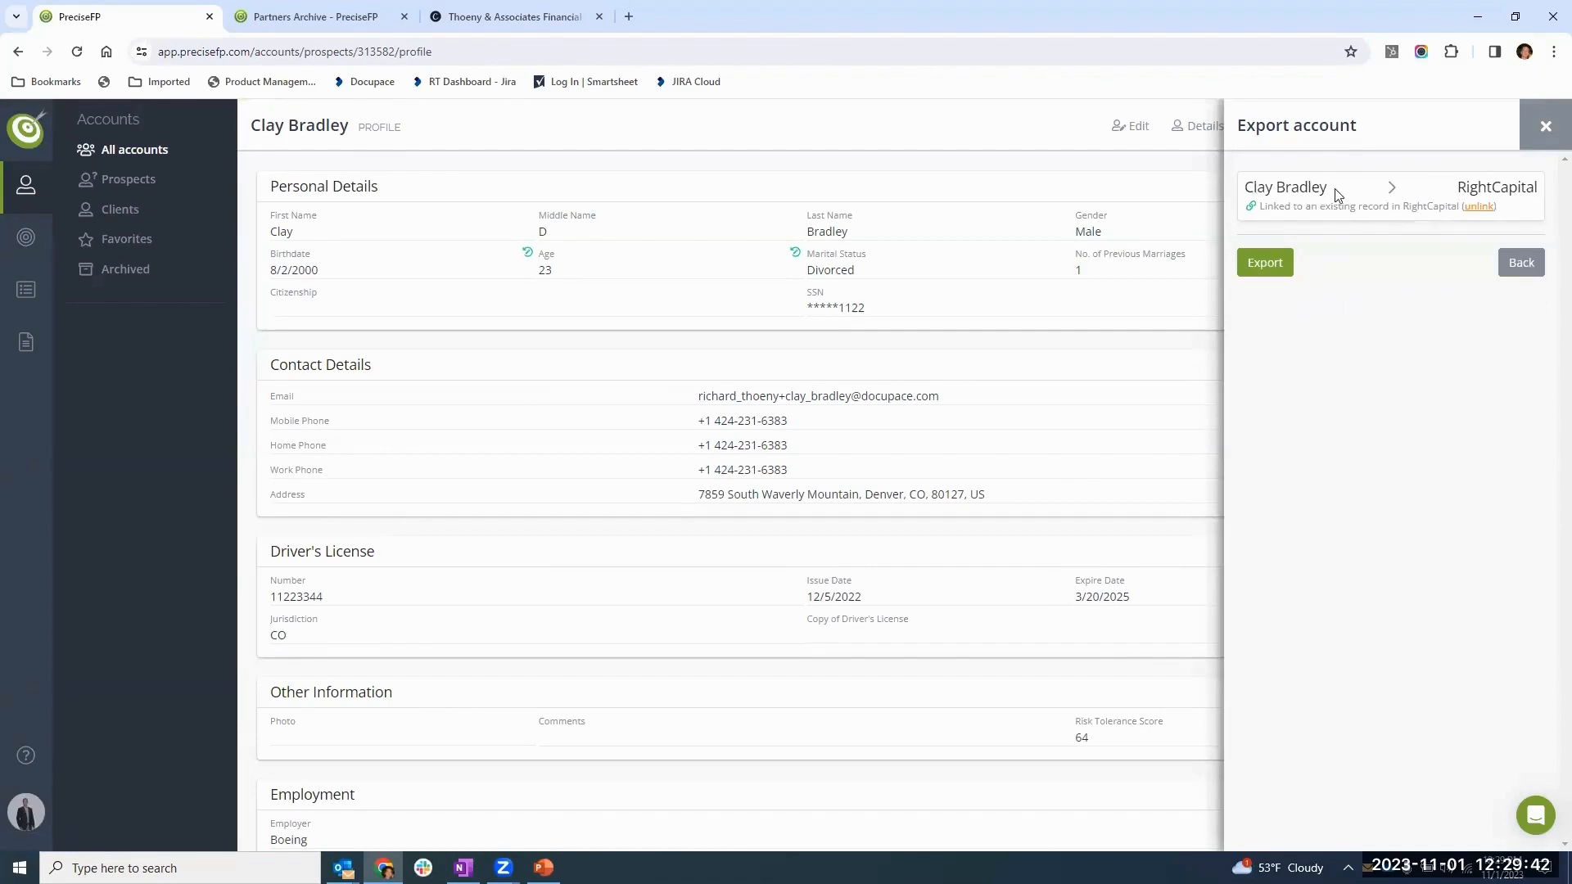
click(1478, 207)
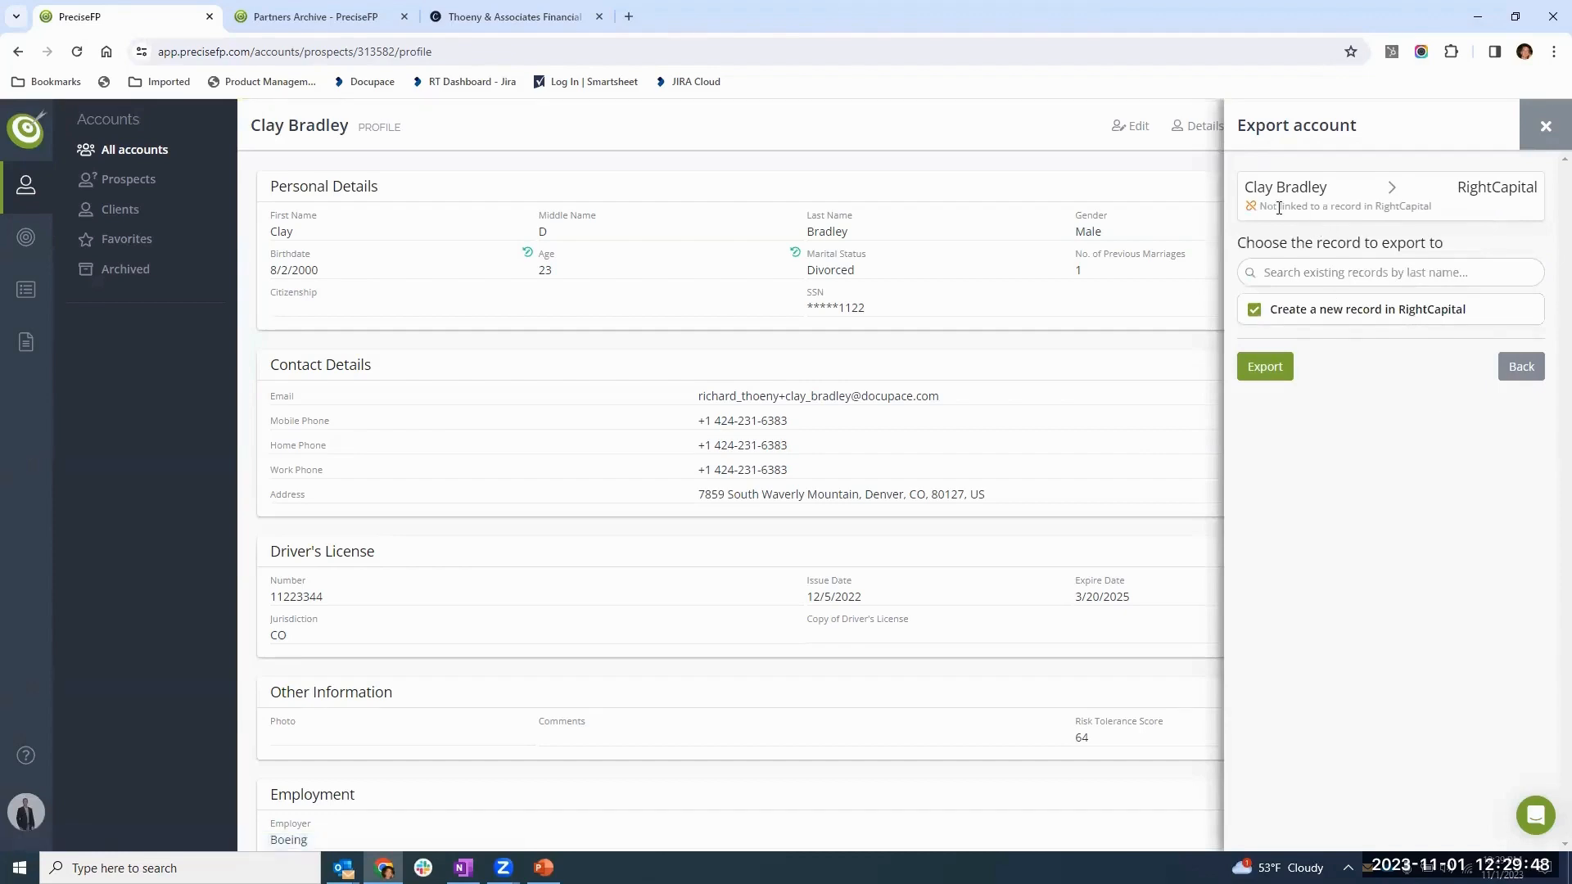
- Search RightCapital records by the client's last name, choose the existing matching record as the target, and export the account to it
click(1307, 260)
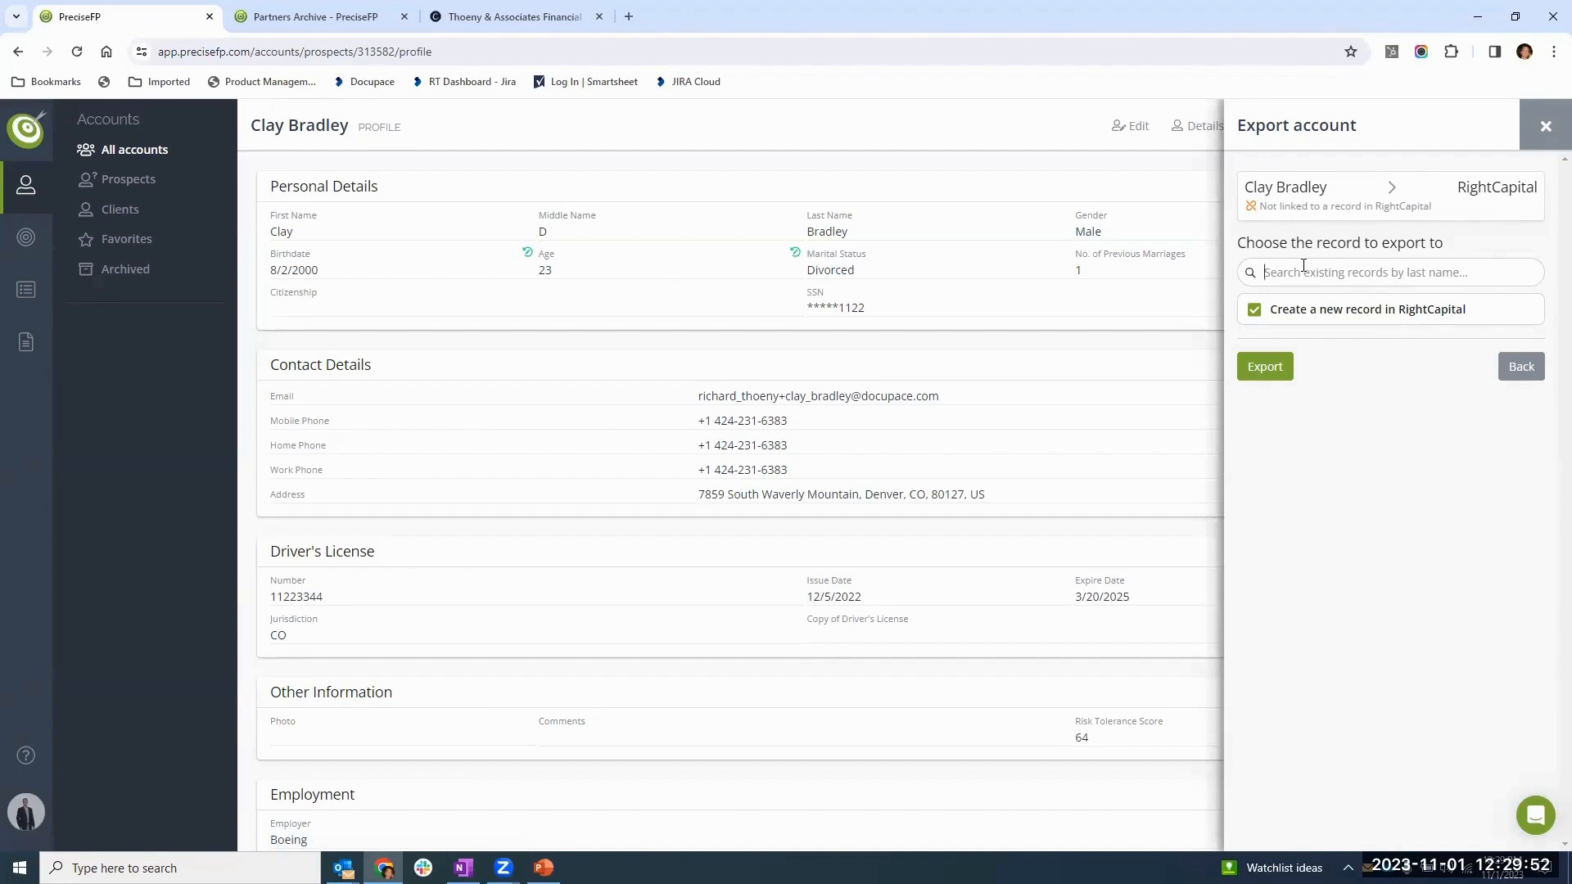
text(bra)
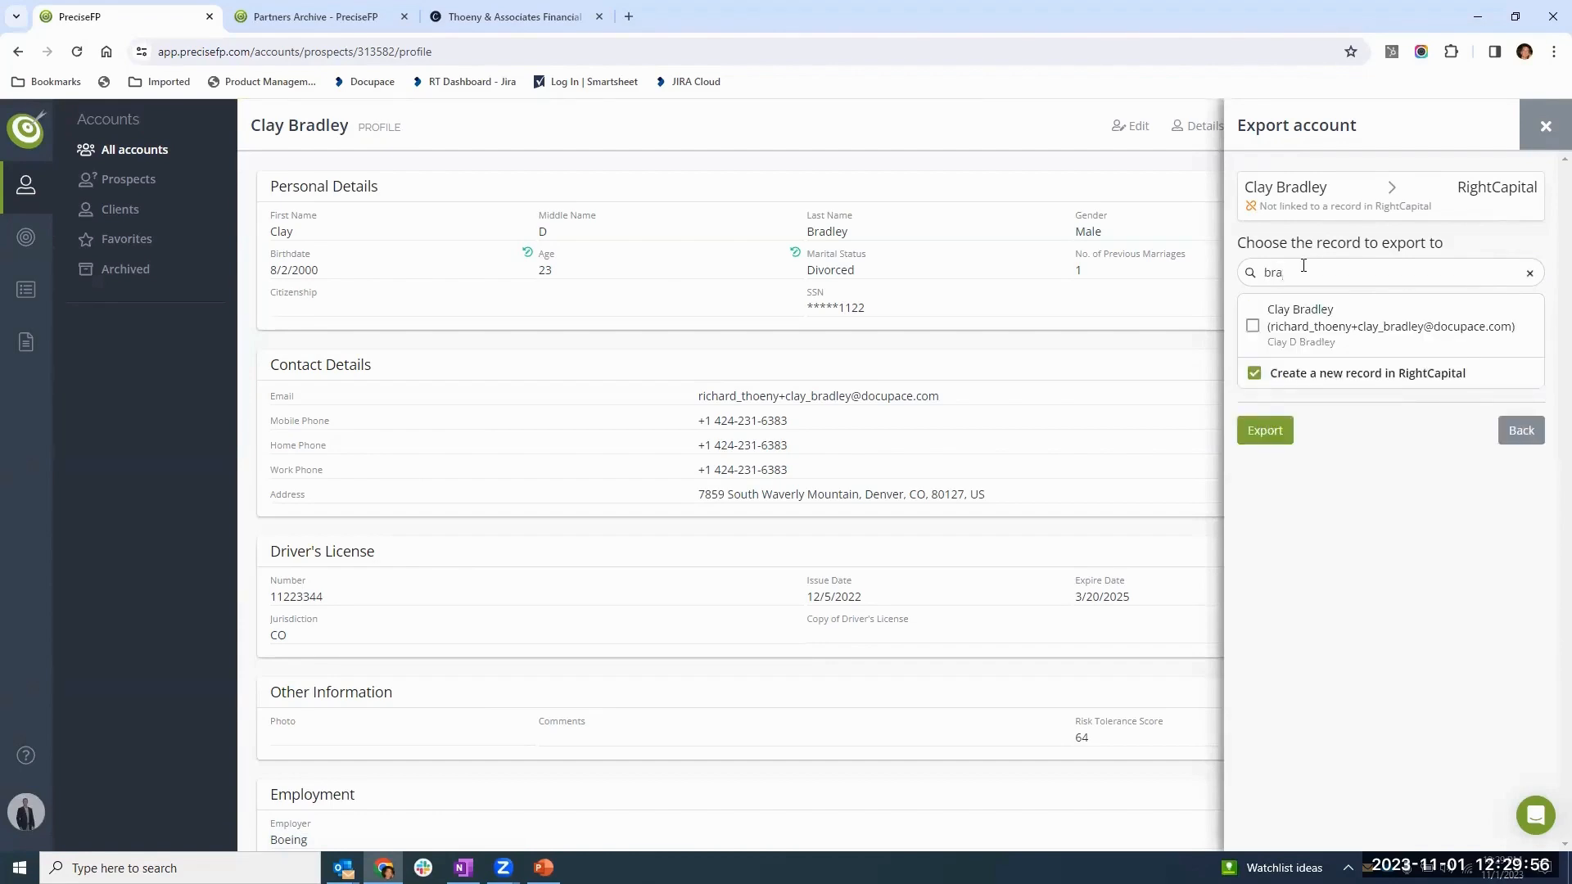
click(1315, 321)
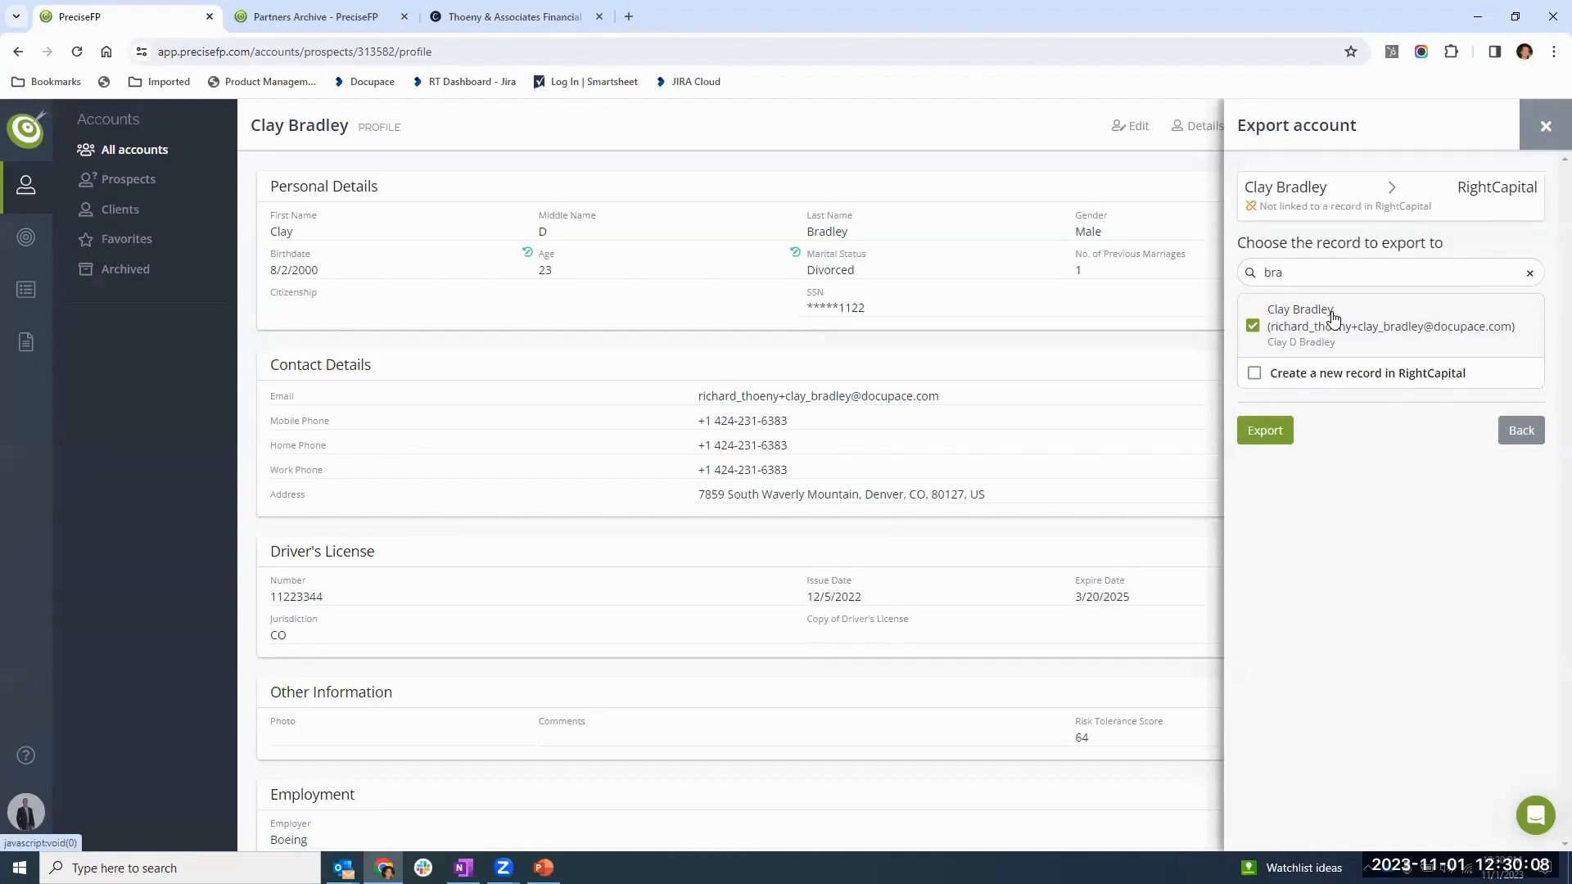
click(1264, 432)
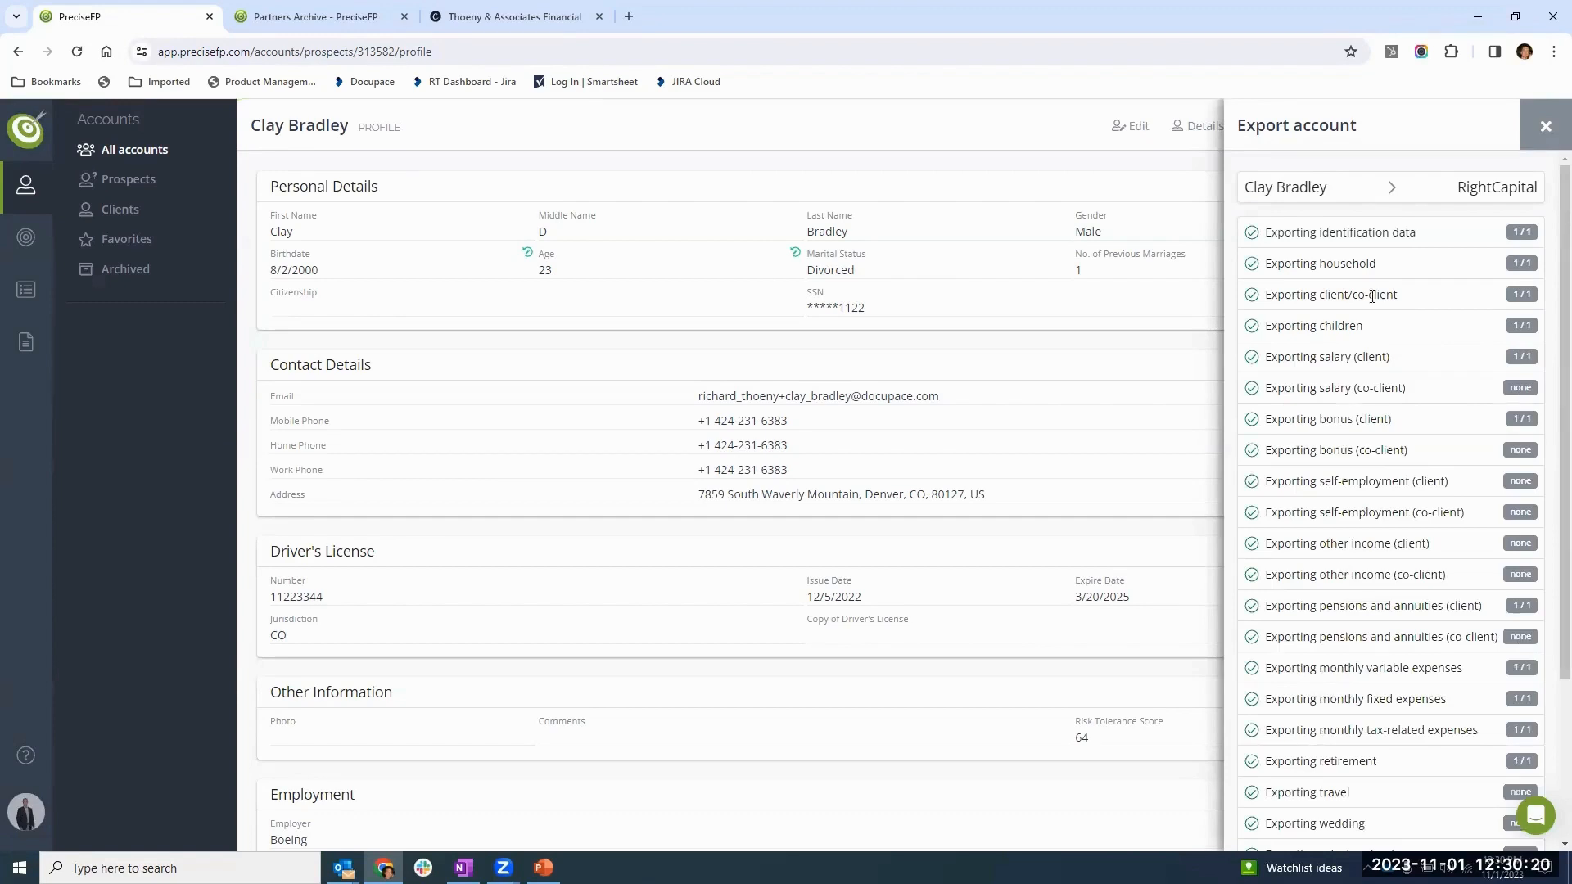
- Review the list of data categories exported to RightCapital and close the account export
scroll(1378, 342, down, 3)
scroll(1401, 476, up, 3)
scroll(1403, 301, down, 3)
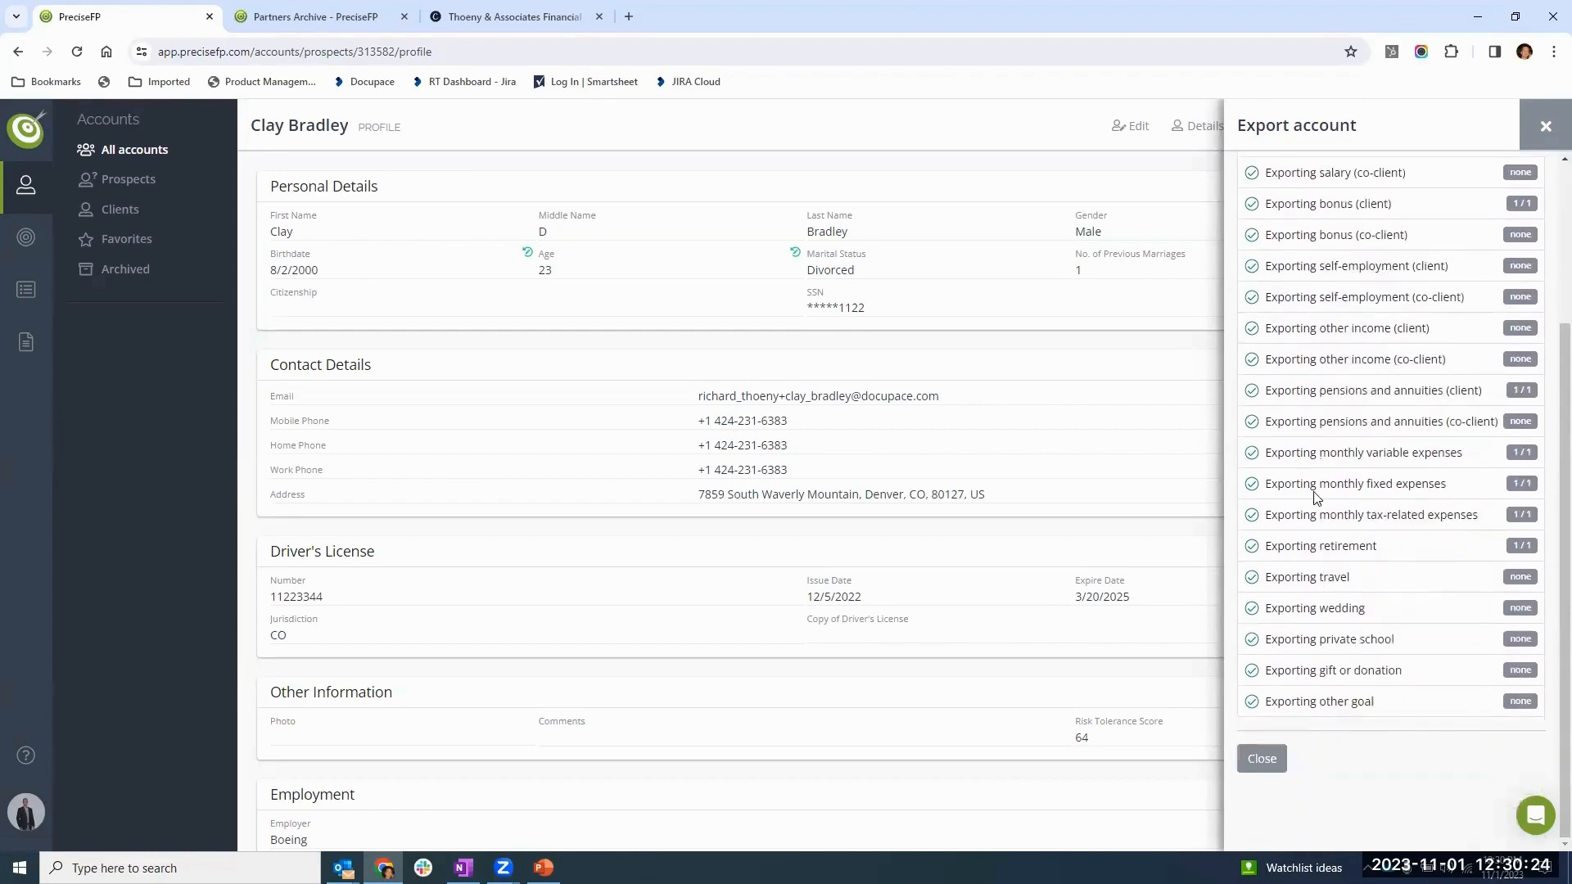
click(1261, 759)
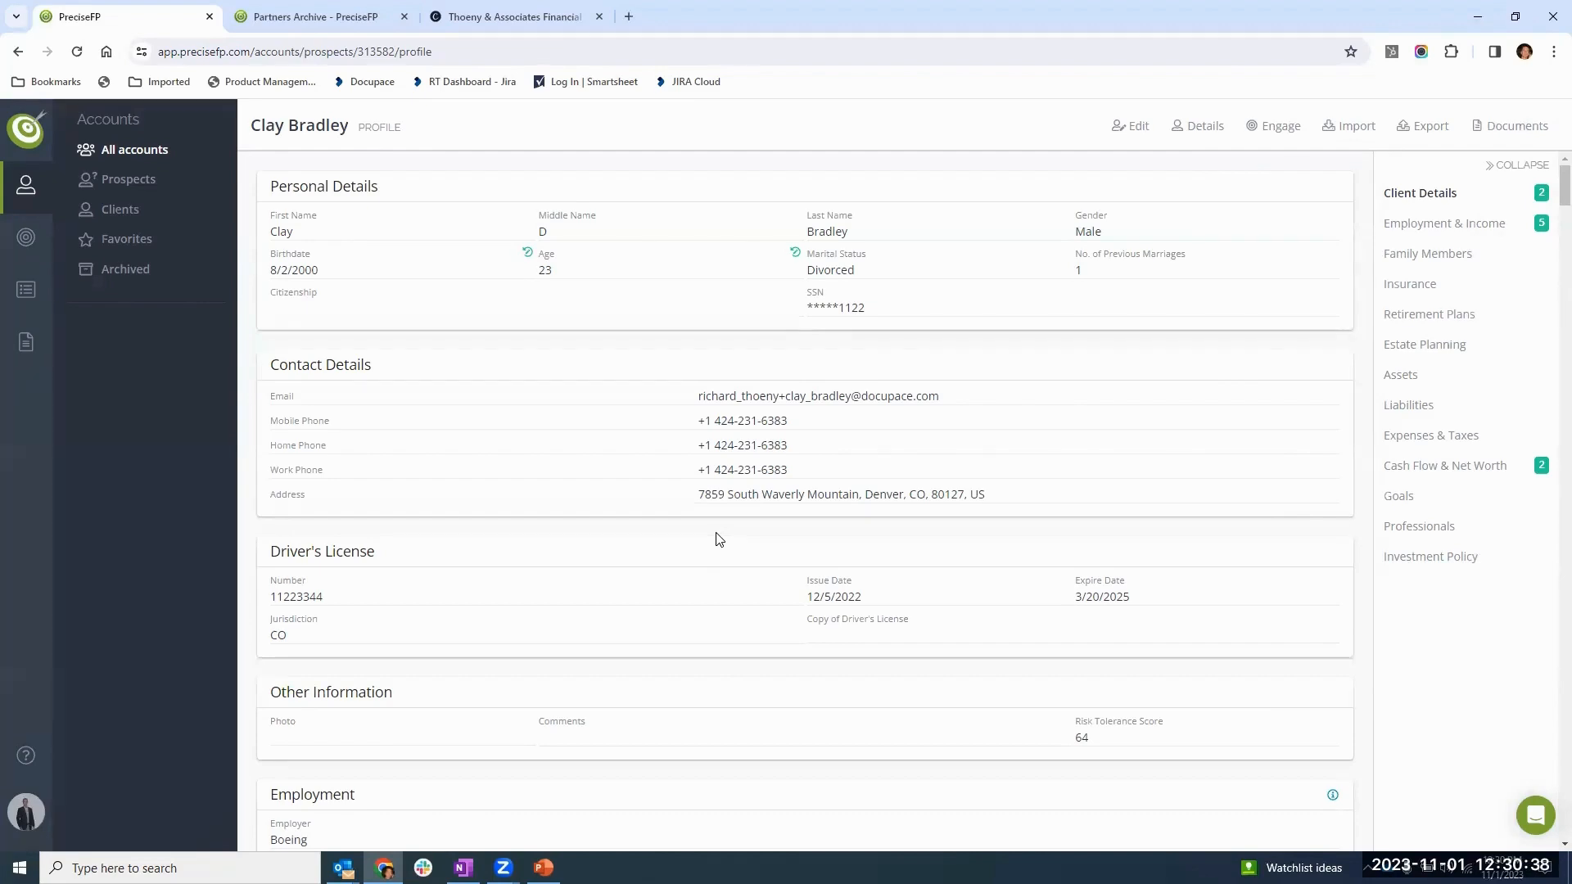
- Switch to the PreciseFP partners page and look through the available integration partners
click(288, 21)
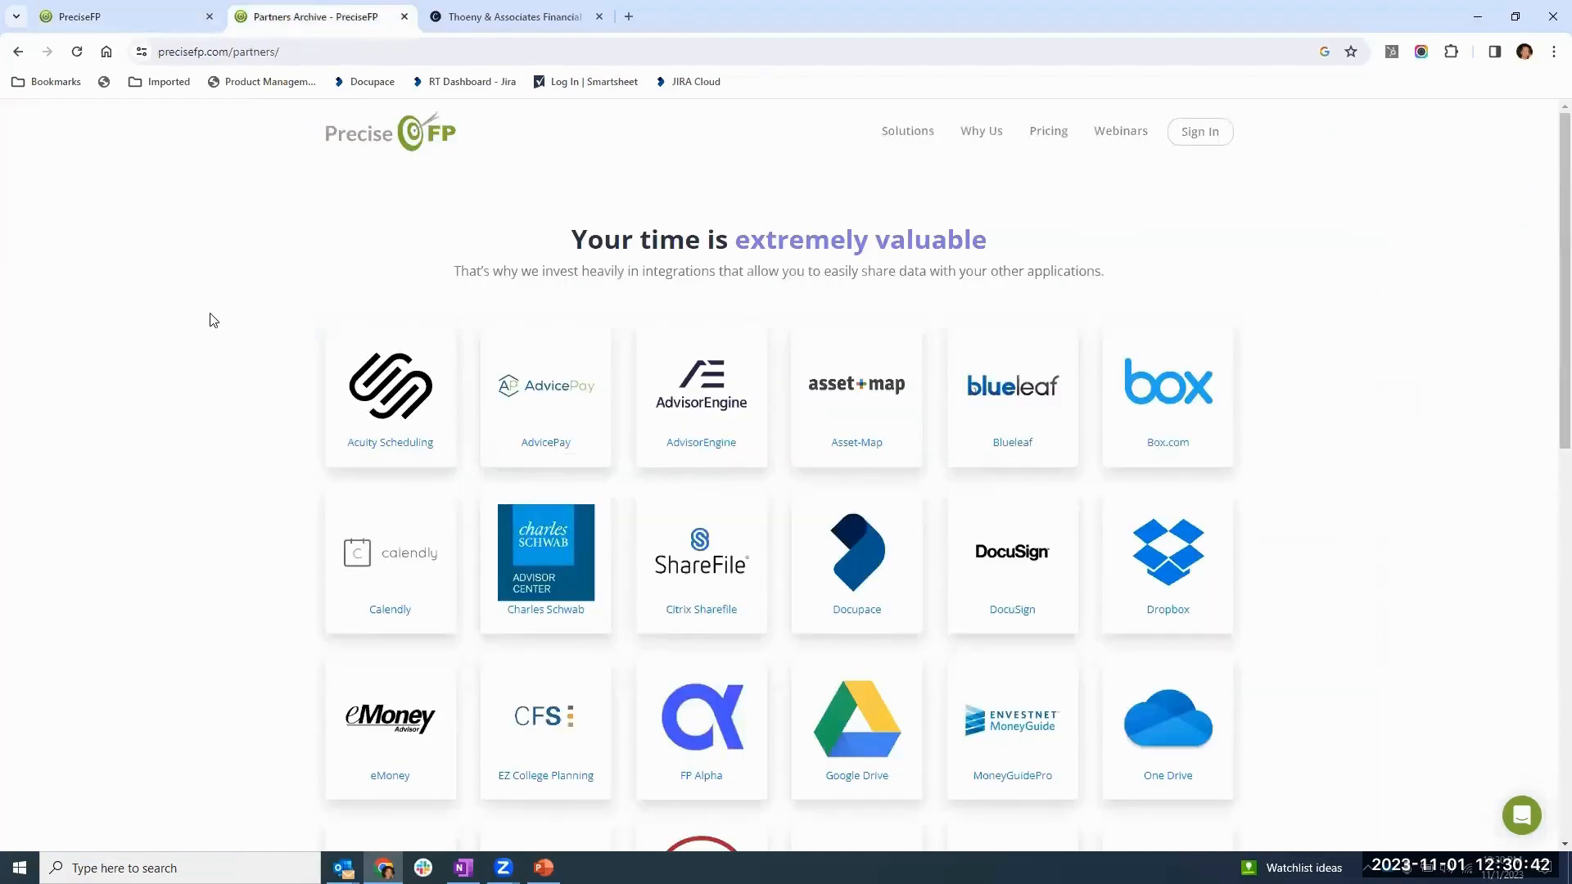
scroll(204, 316, down, 2)
scroll(209, 324, up, 2)
scroll(253, 328, down, 5)
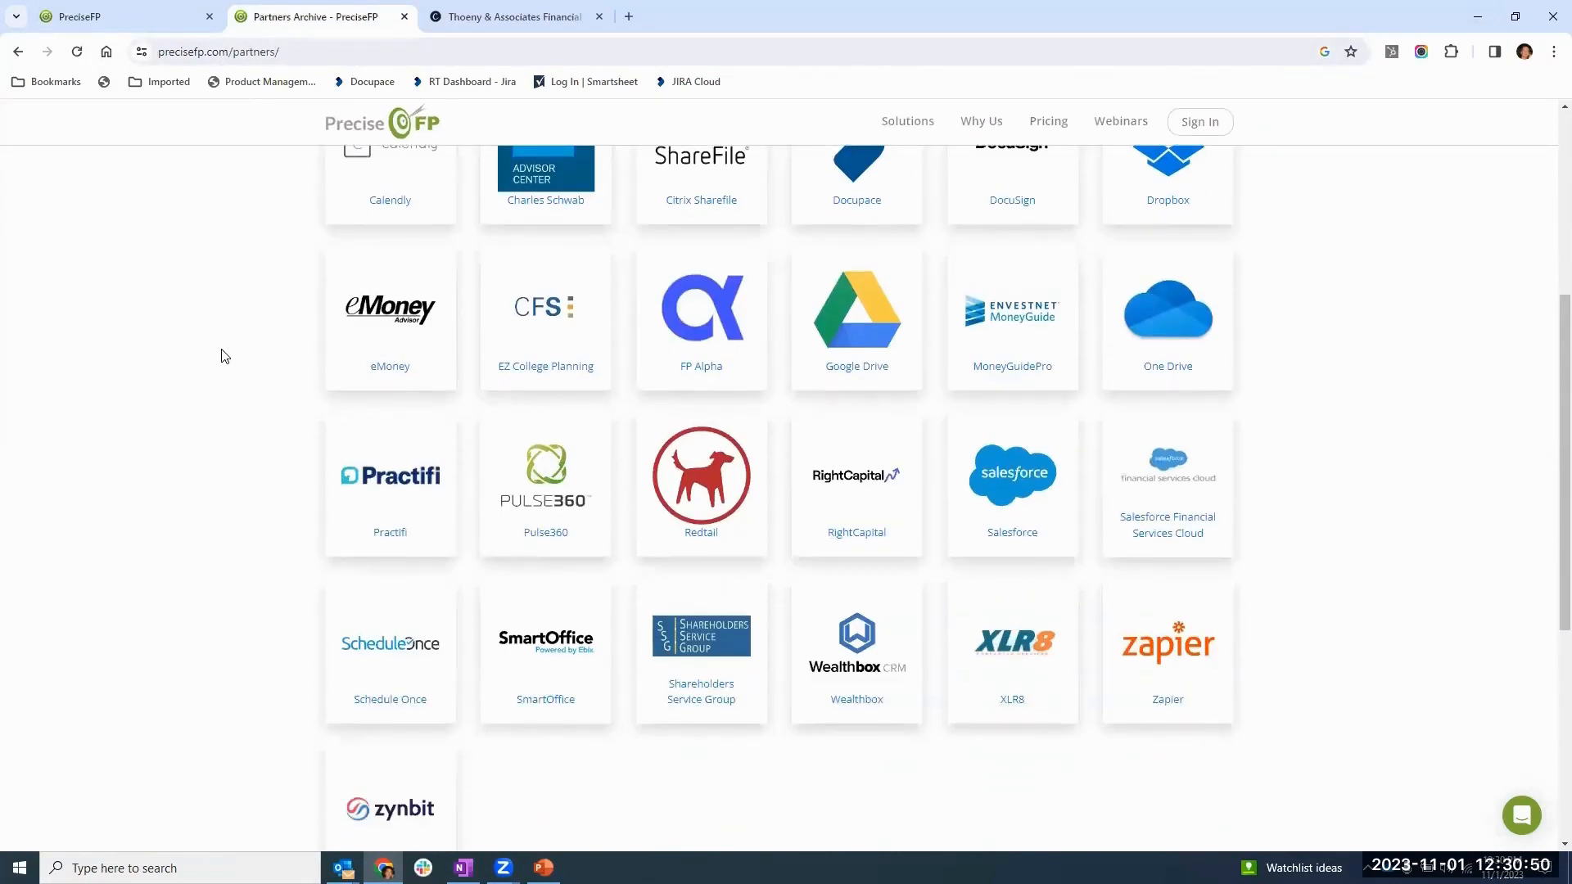
scroll(238, 361, up, 1)
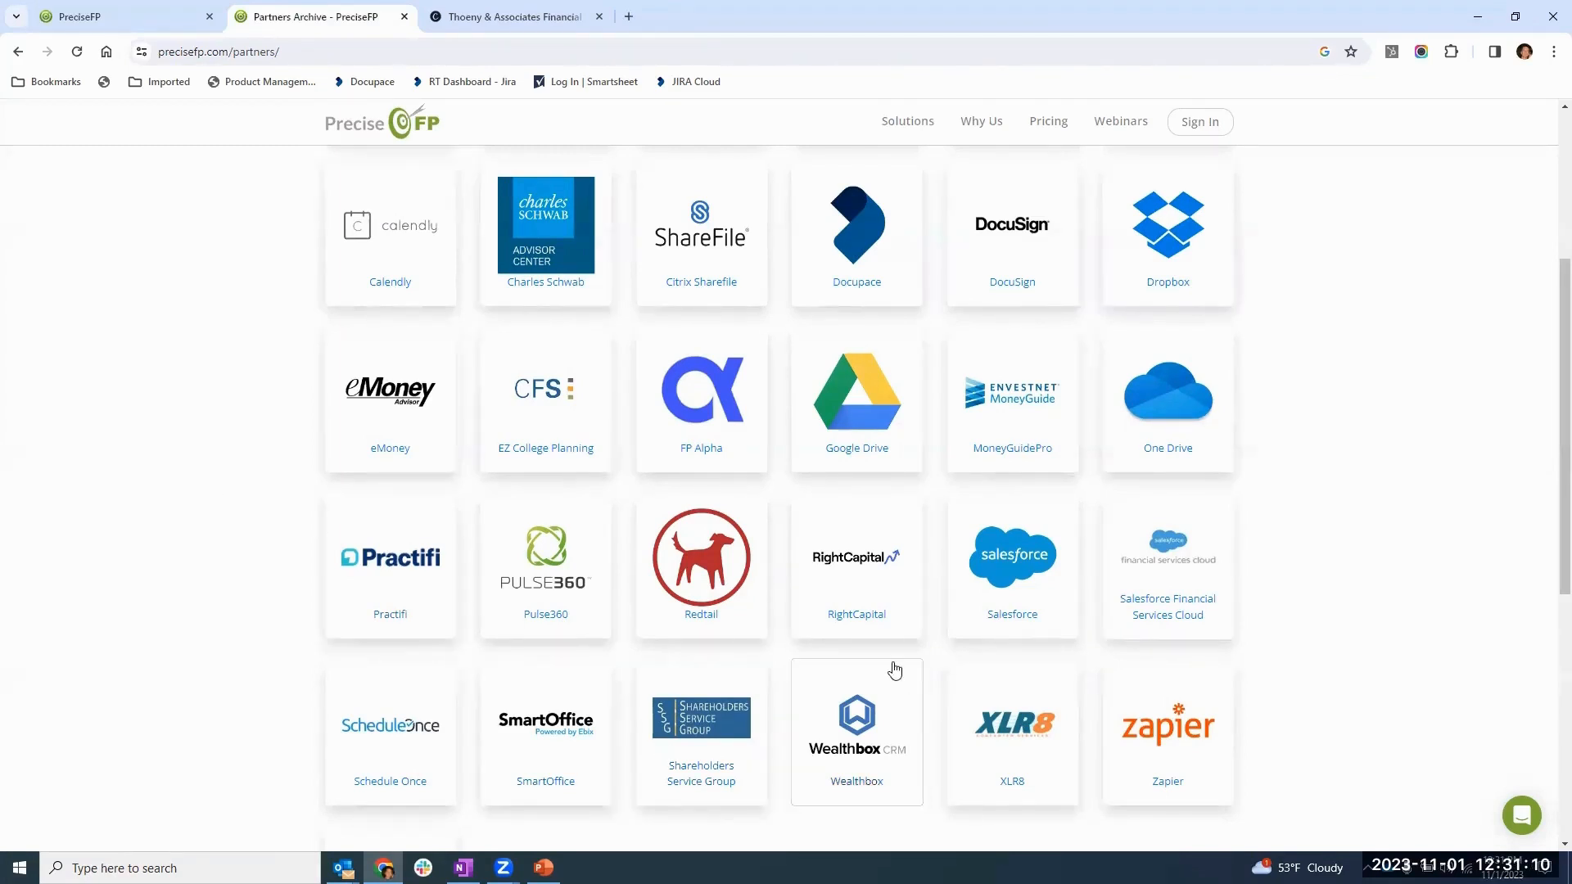
- Open the Redtail partner's knowledge base results and bring up the Redtail Mapping Table article
click(700, 565)
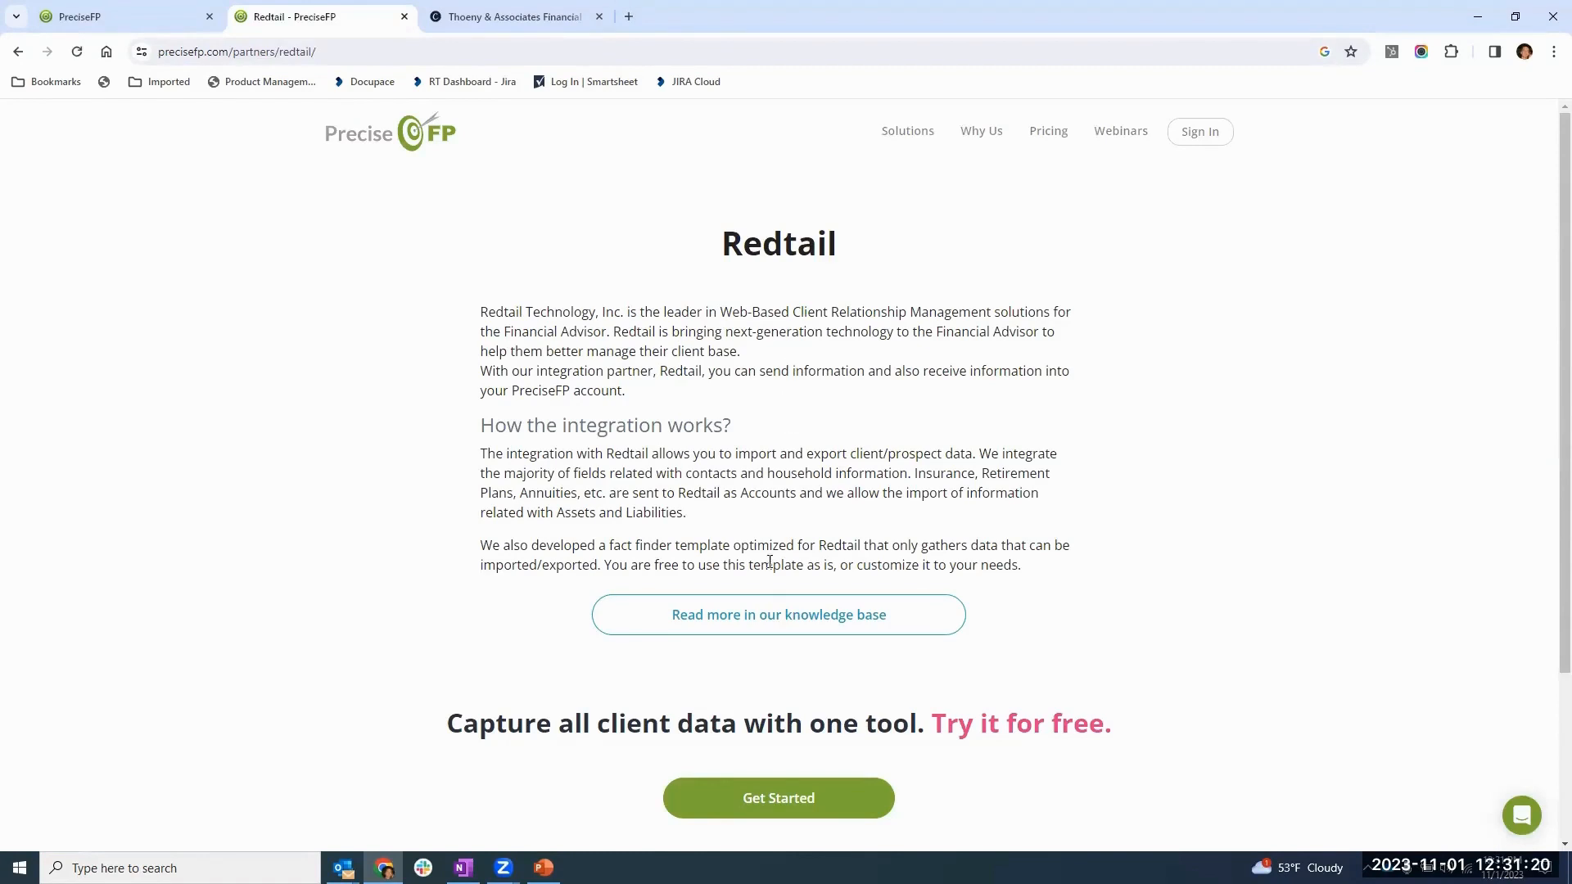
click(764, 620)
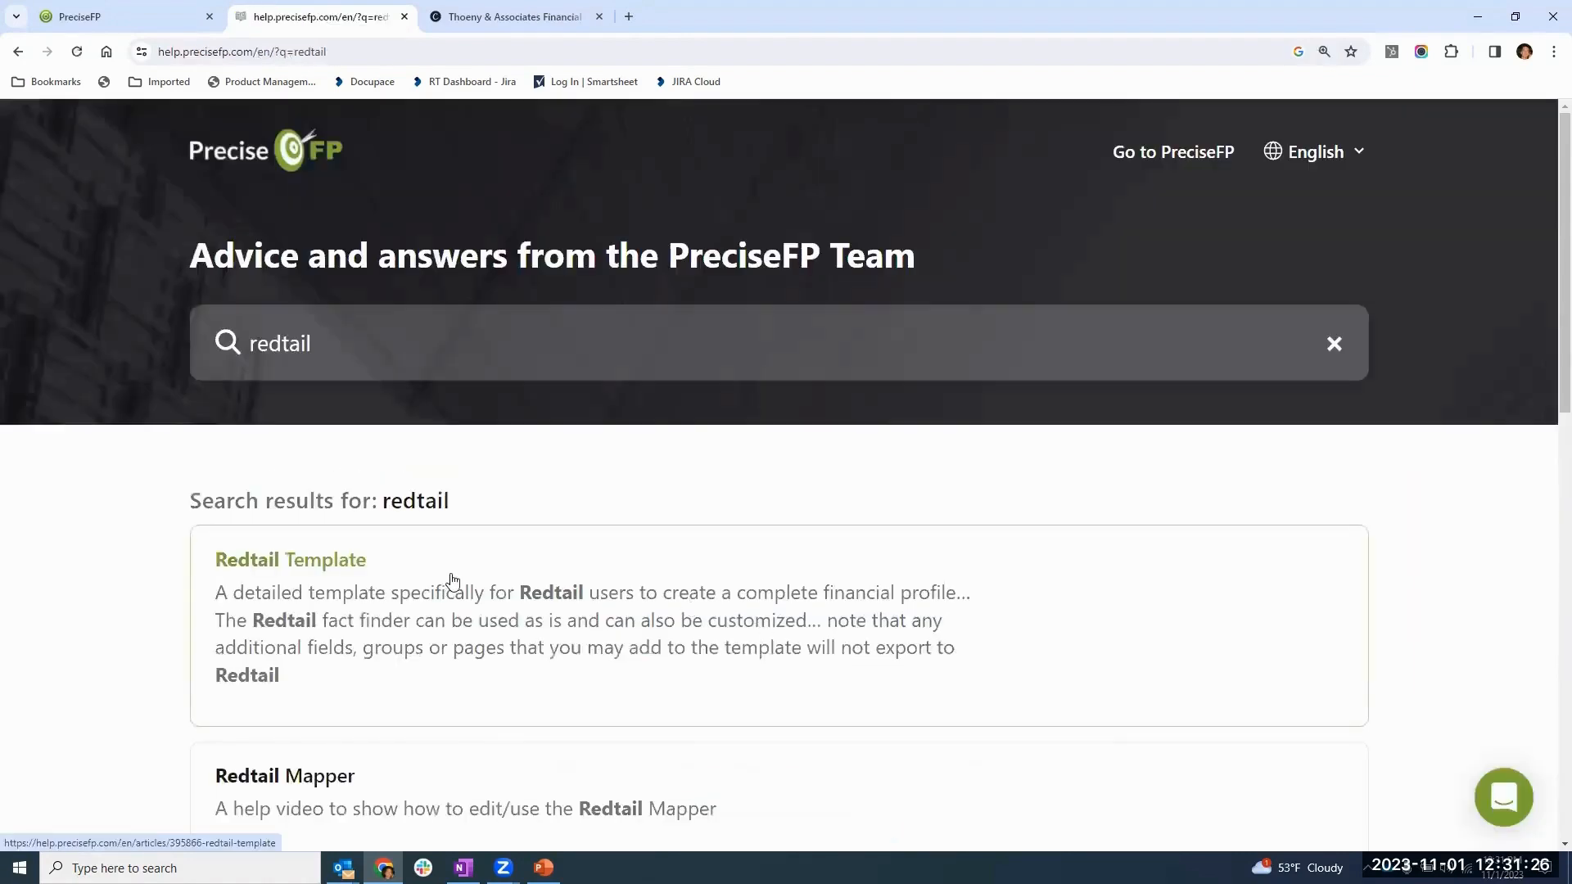
scroll(98, 586, down, 5)
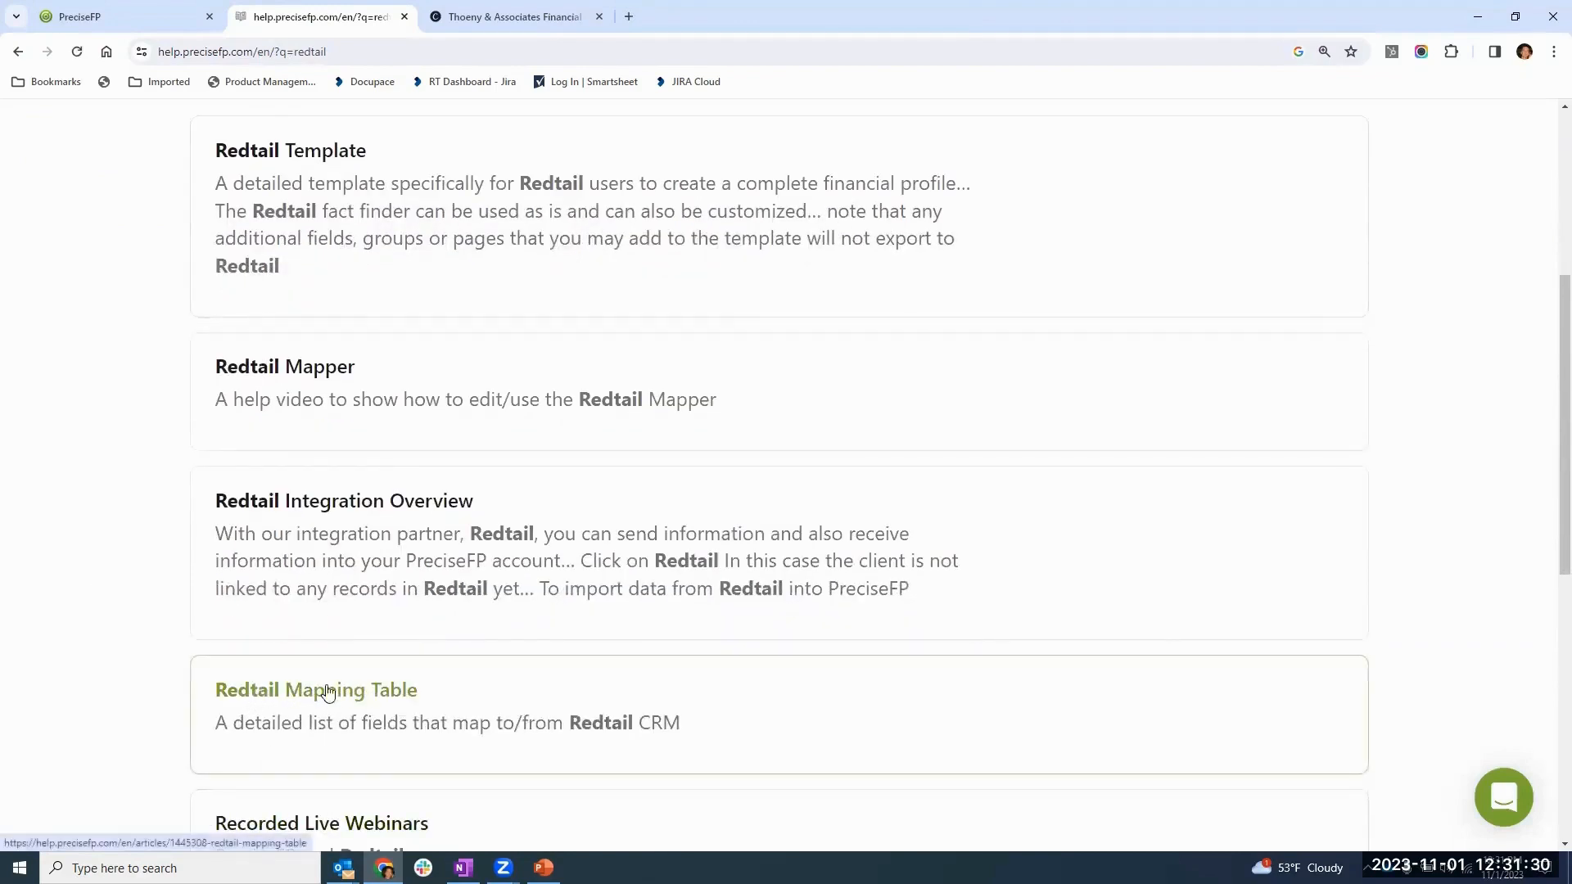
click(340, 695)
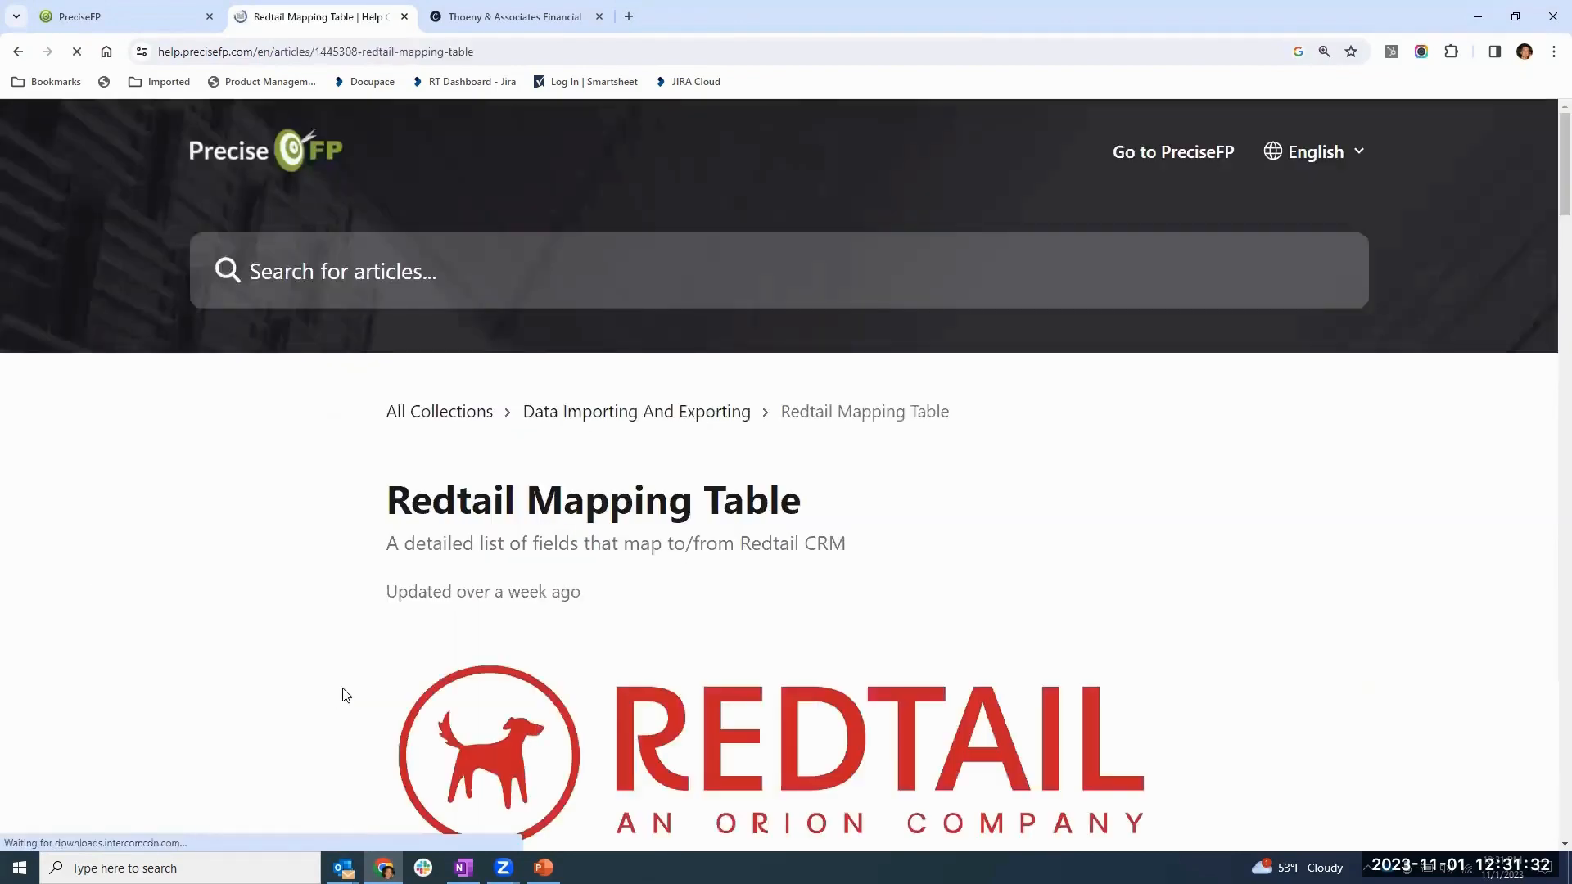
- Examine which Redtail fields map to PreciseFP fields throughout the mapping table, and return to the client's profile
scroll(651, 619, down, 7)
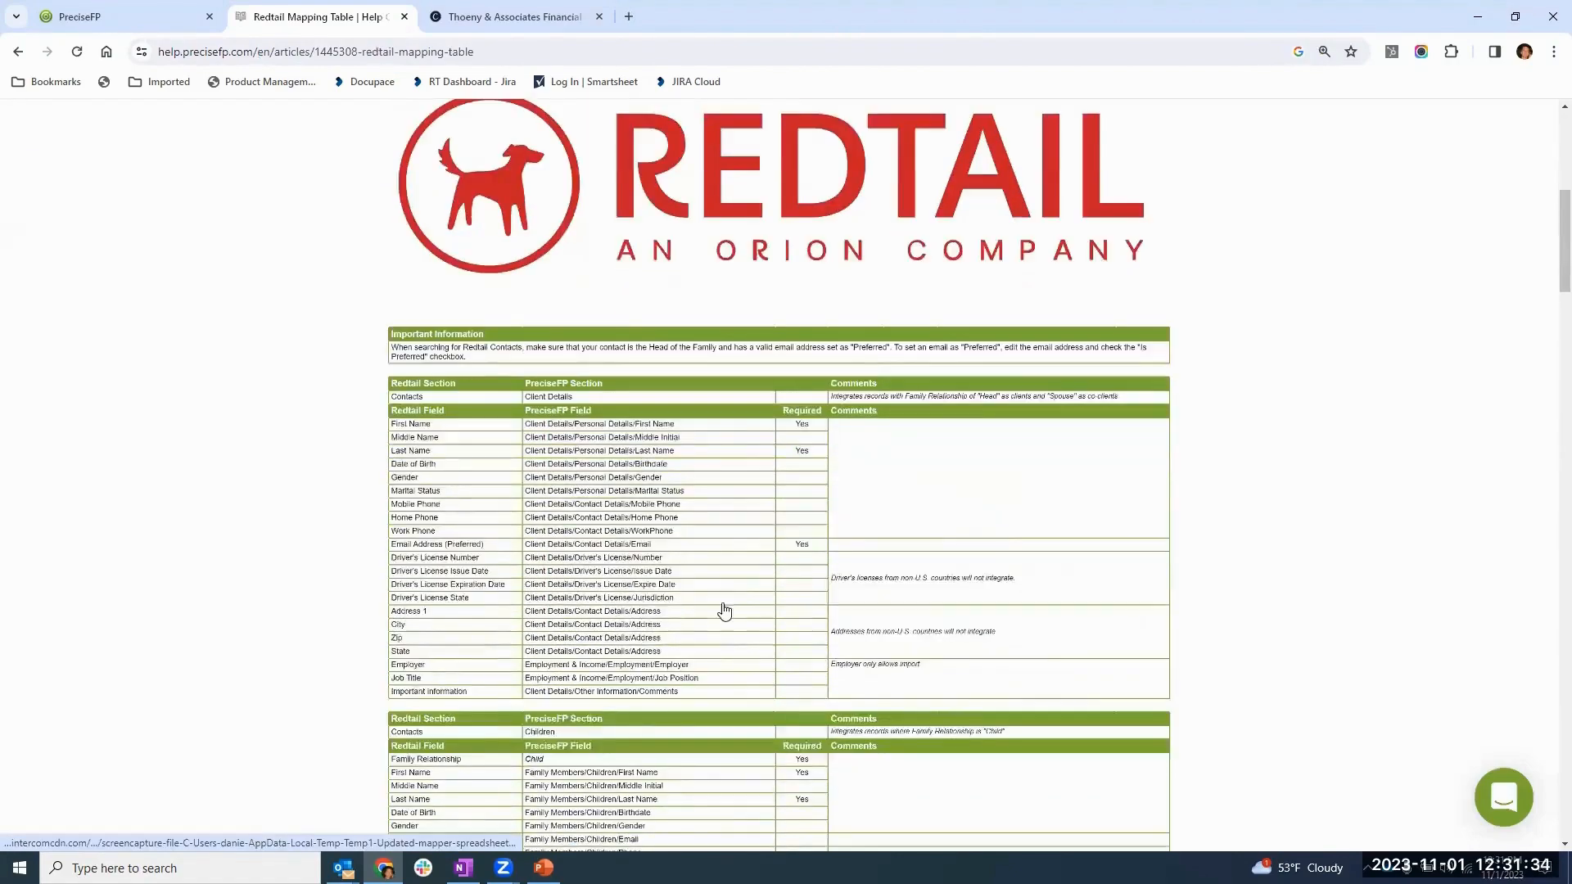
scroll(765, 454, down, 2)
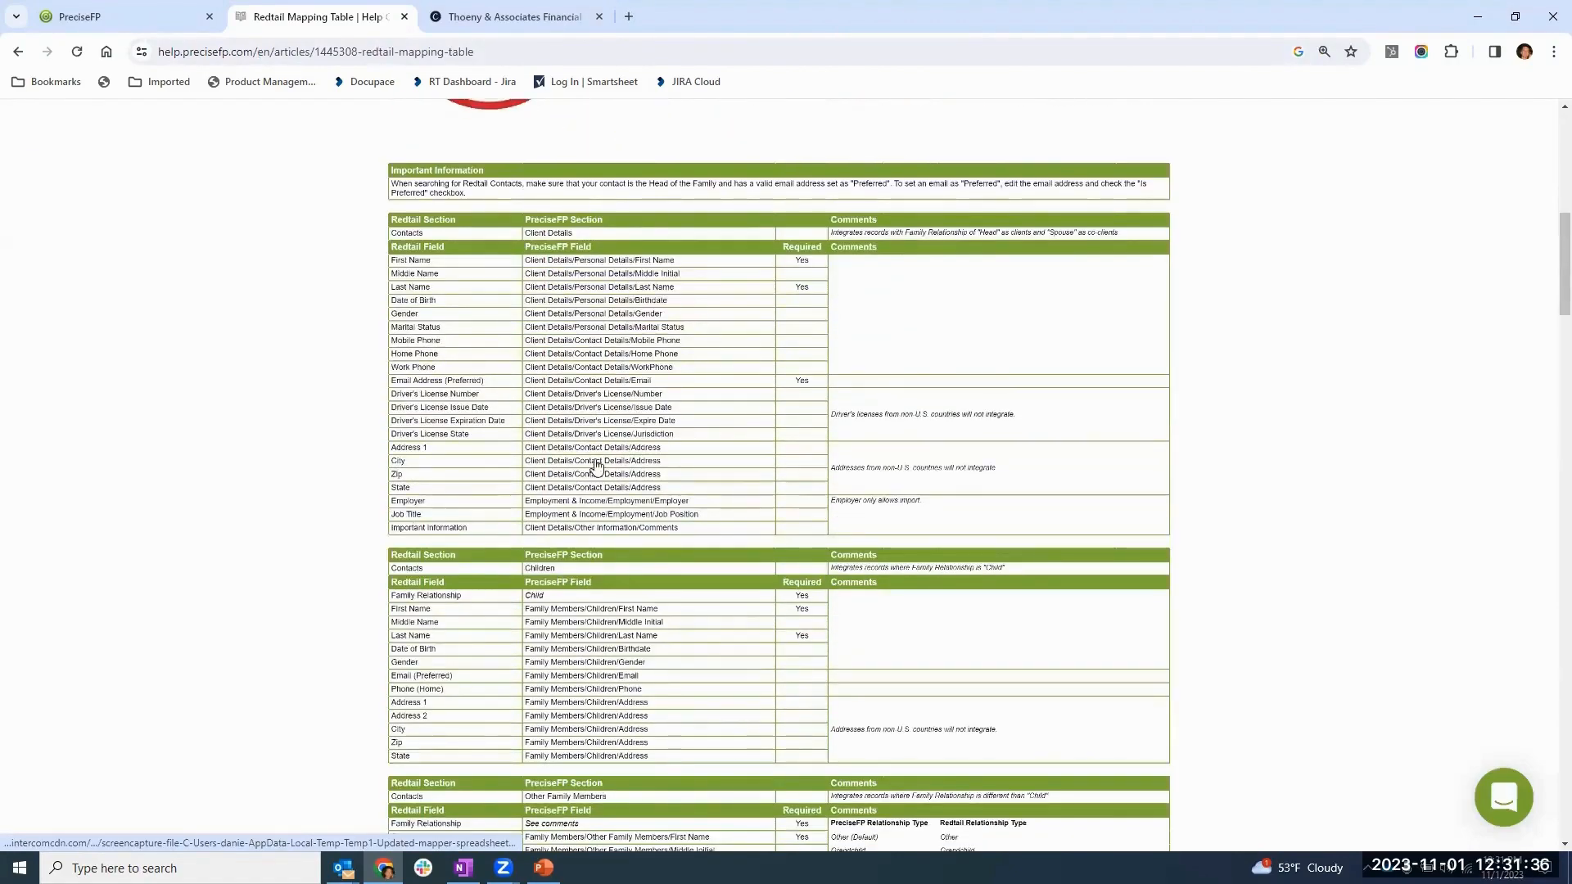
scroll(839, 395, down, 15)
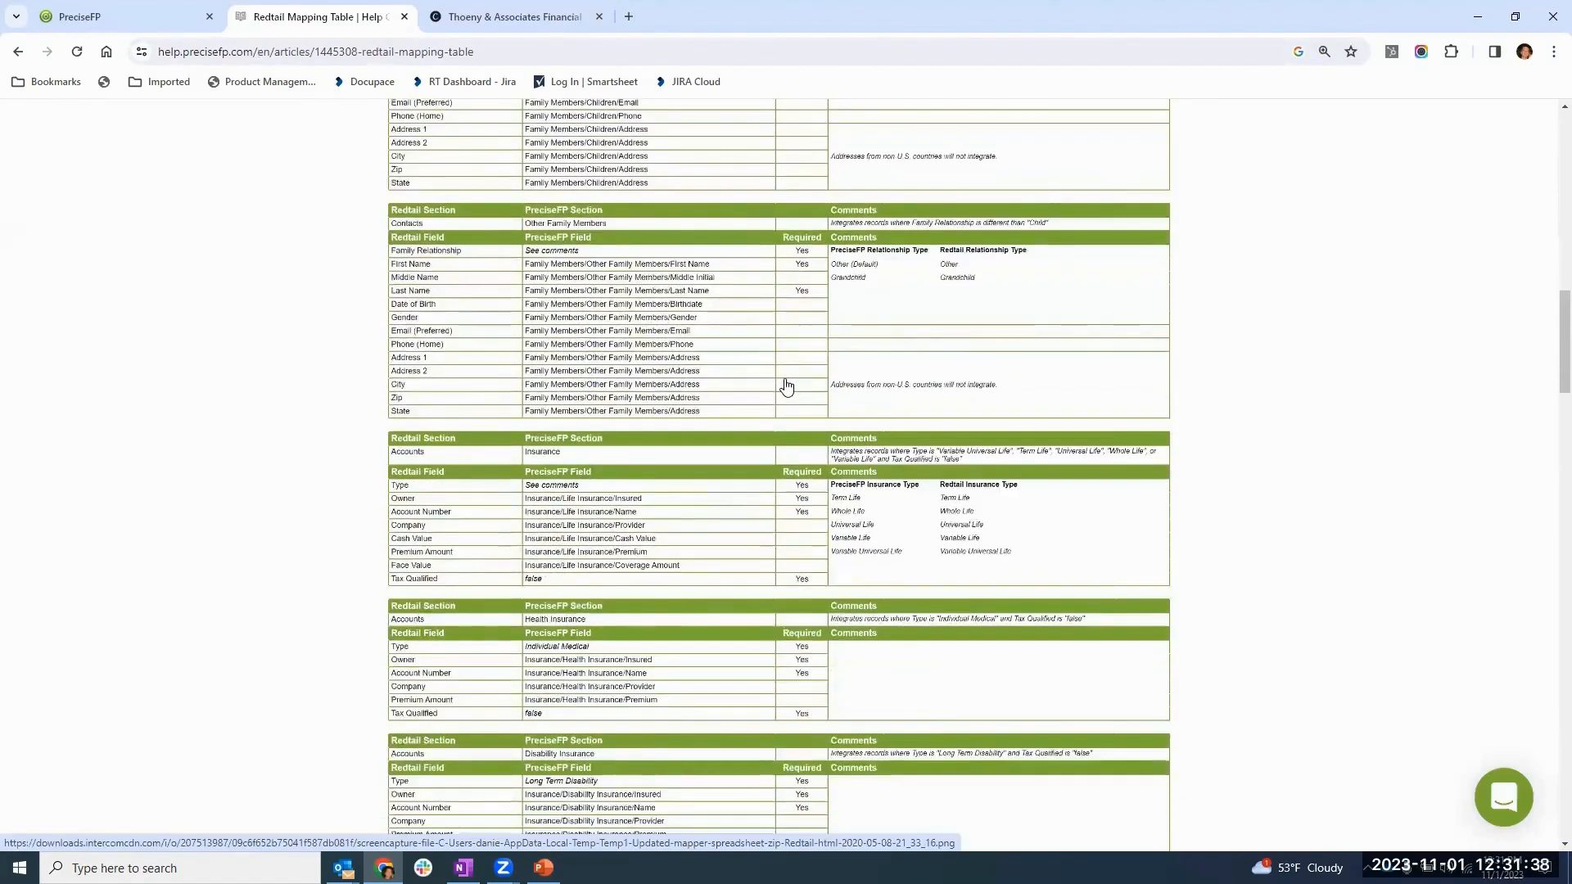
scroll(785, 385, down, 10)
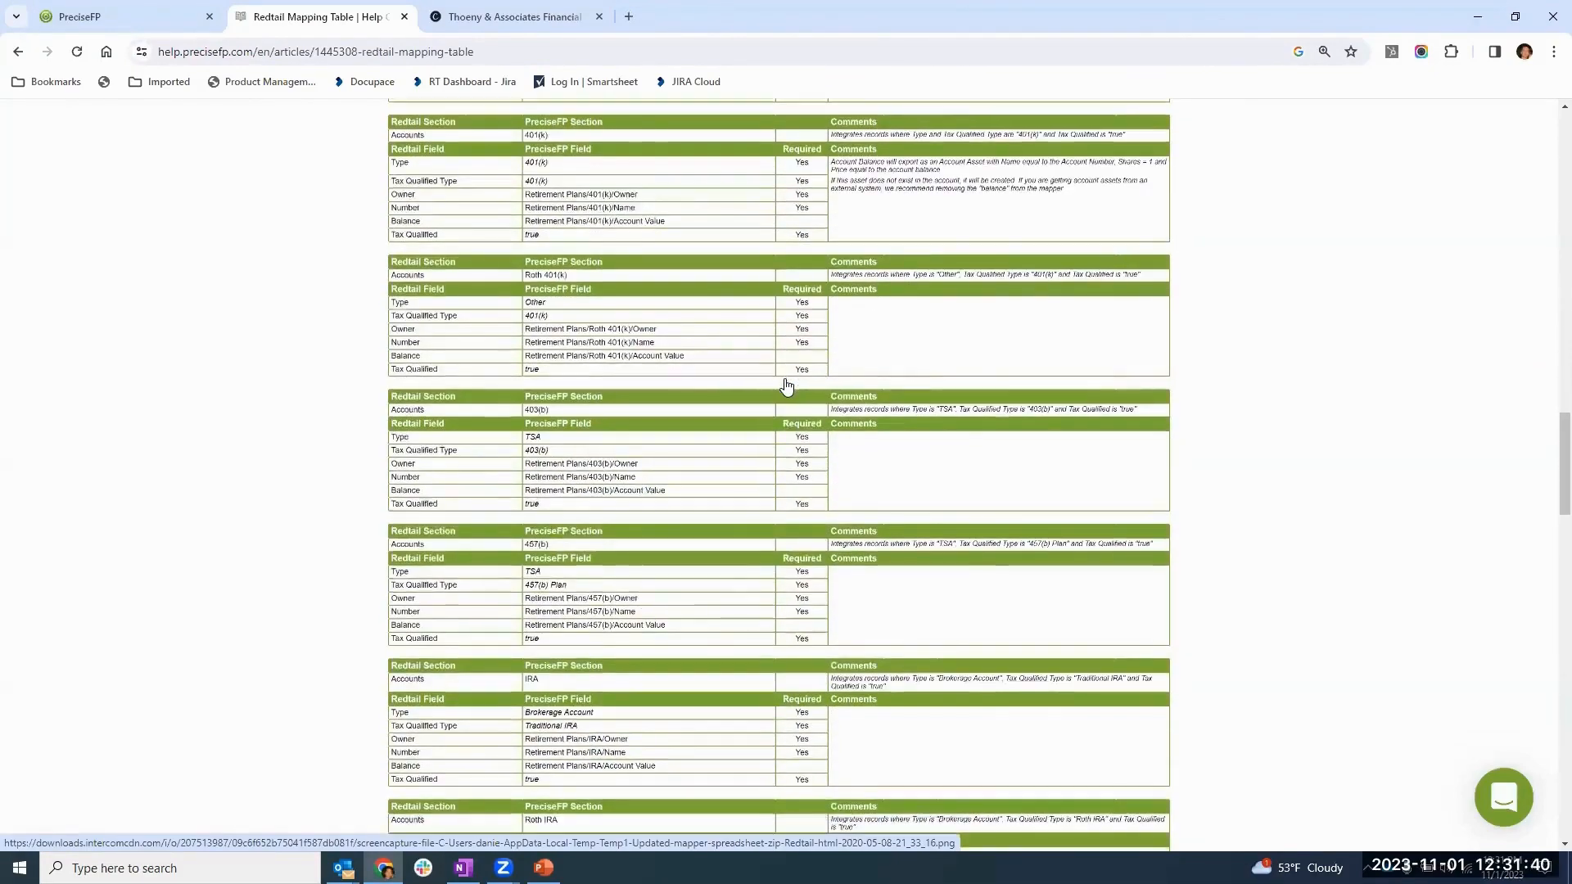
scroll(786, 397, down, 9)
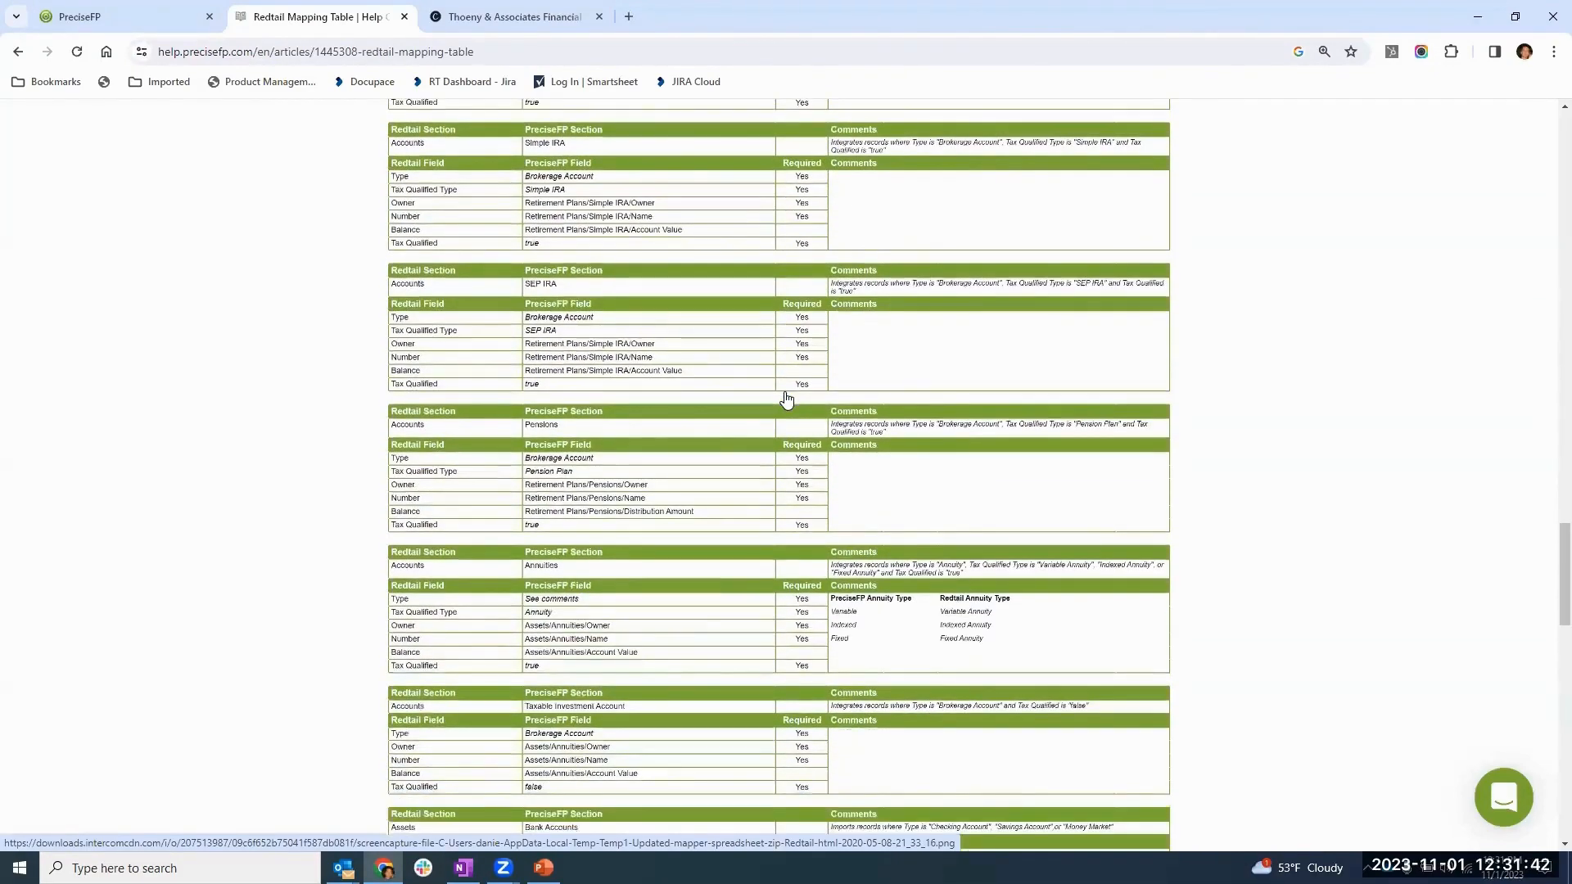
scroll(786, 399, down, 7)
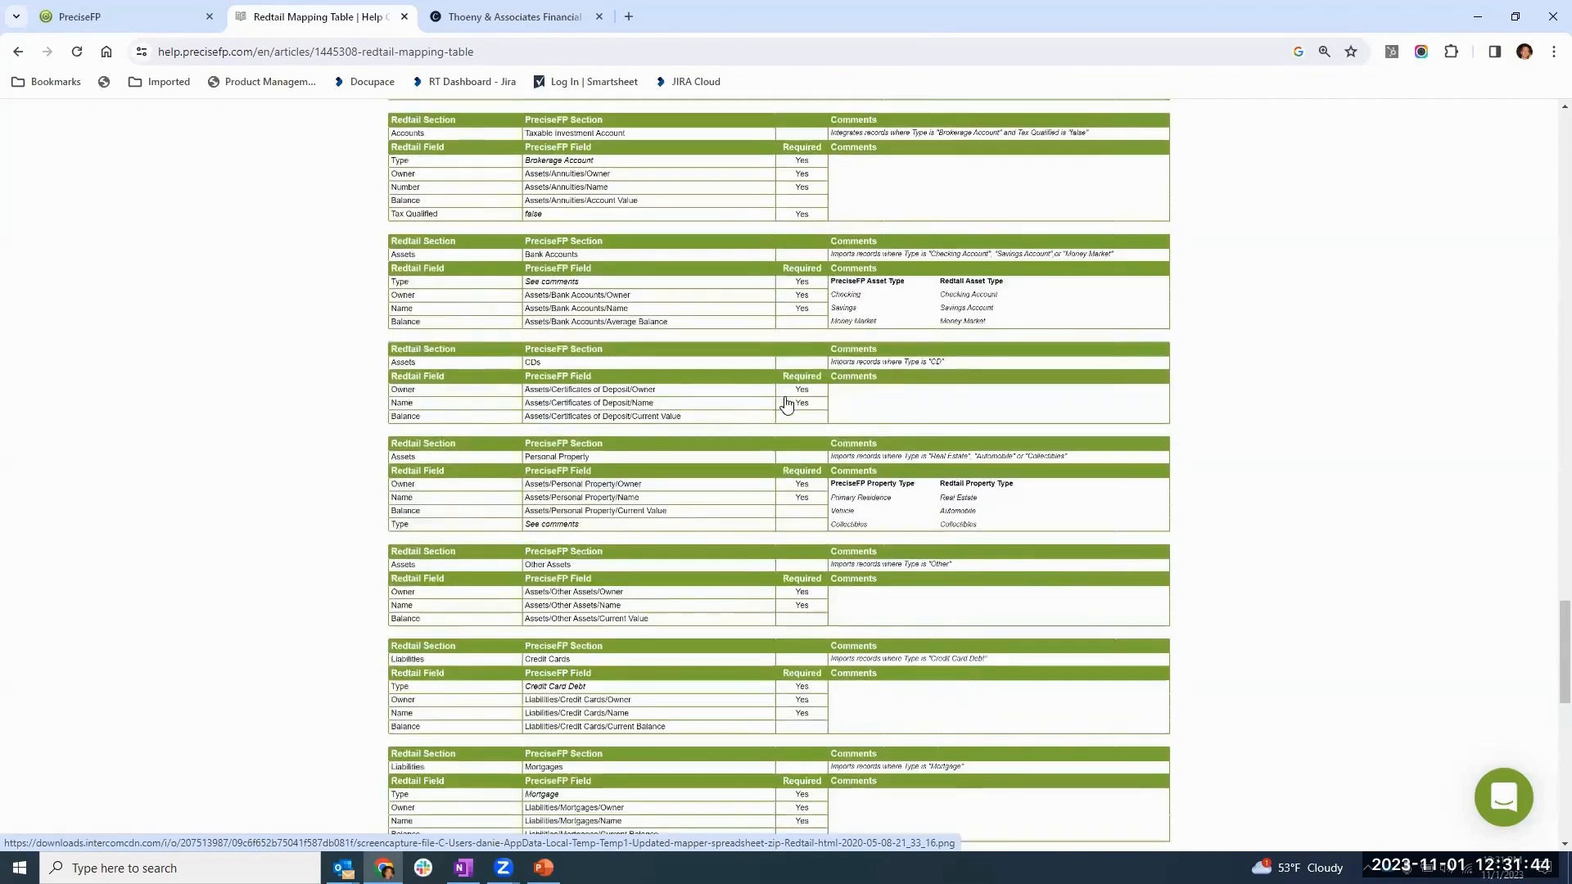
scroll(786, 403, down, 2)
scroll(779, 426, up, 7)
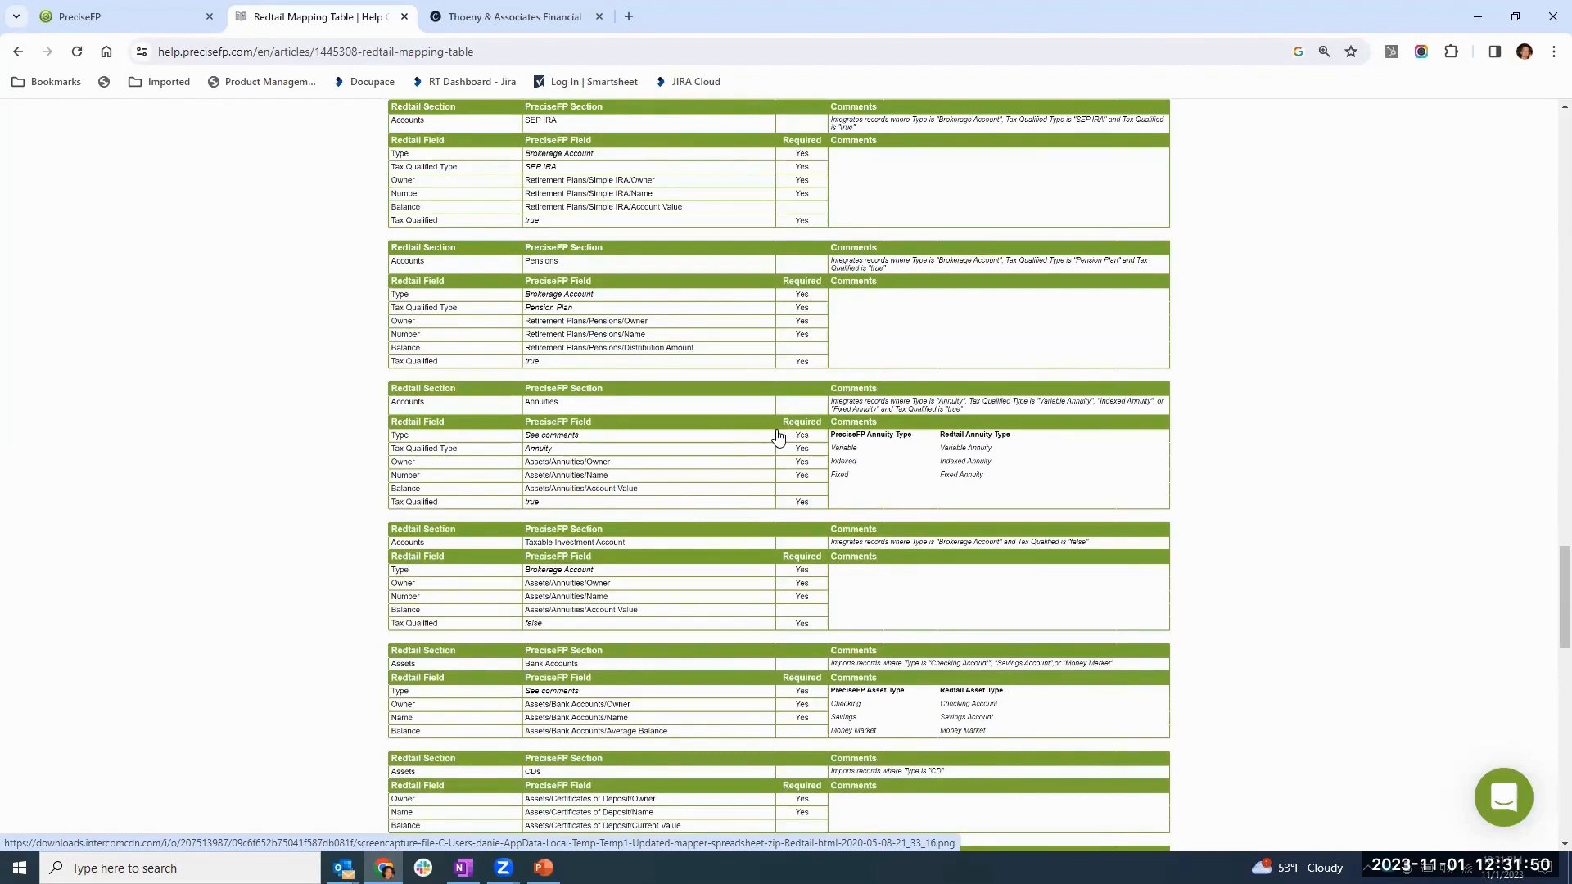
scroll(778, 438, up, 2)
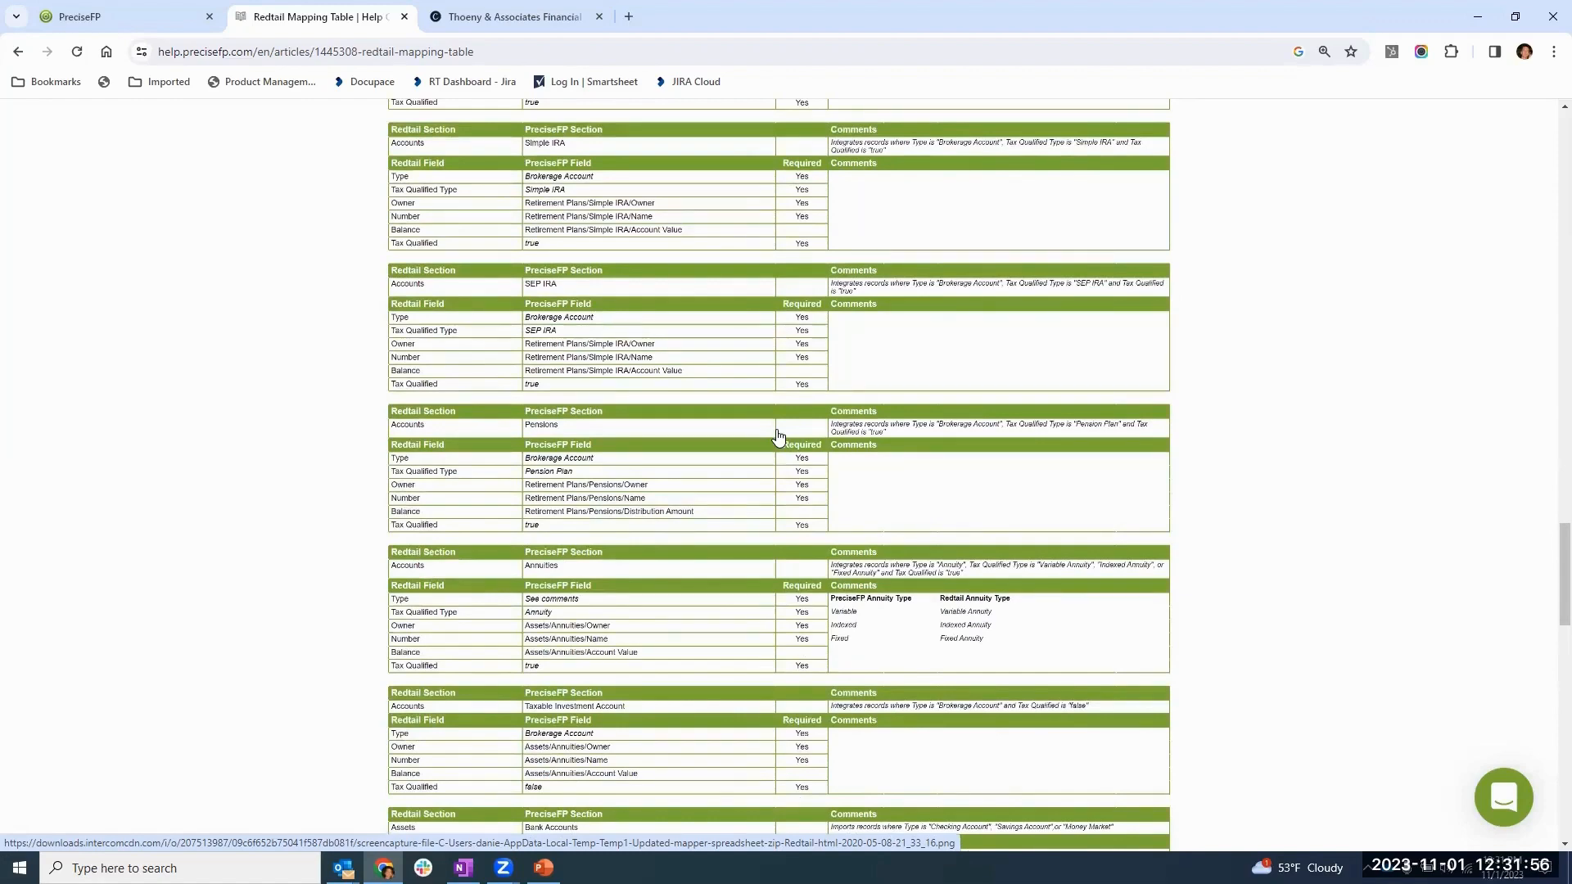
scroll(778, 436, up, 10)
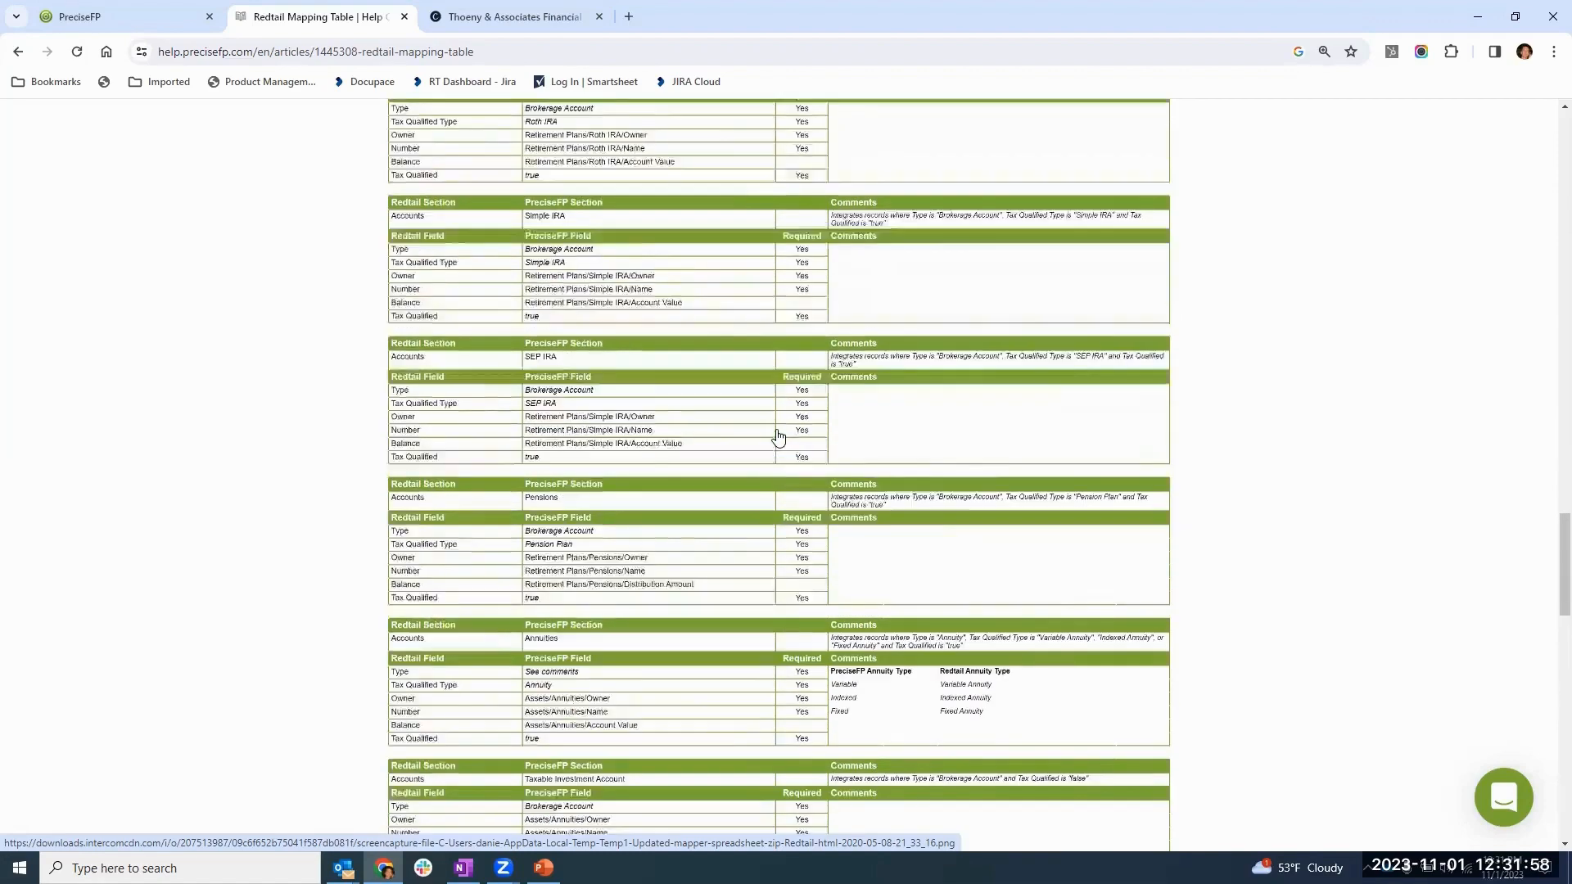
scroll(786, 469, up, 10)
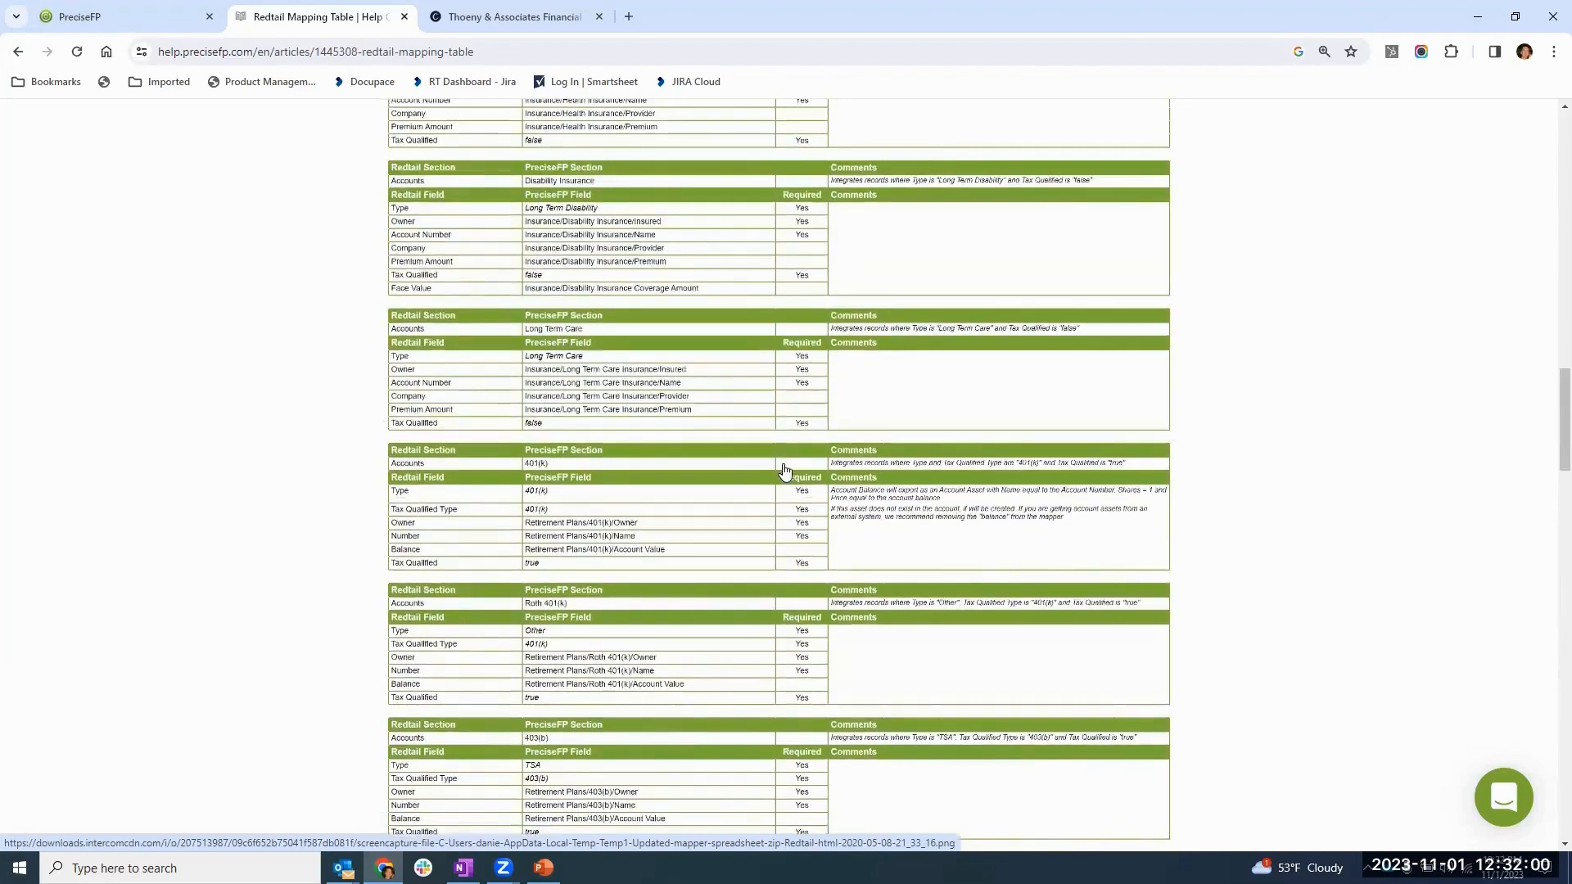
scroll(781, 481, up, 15)
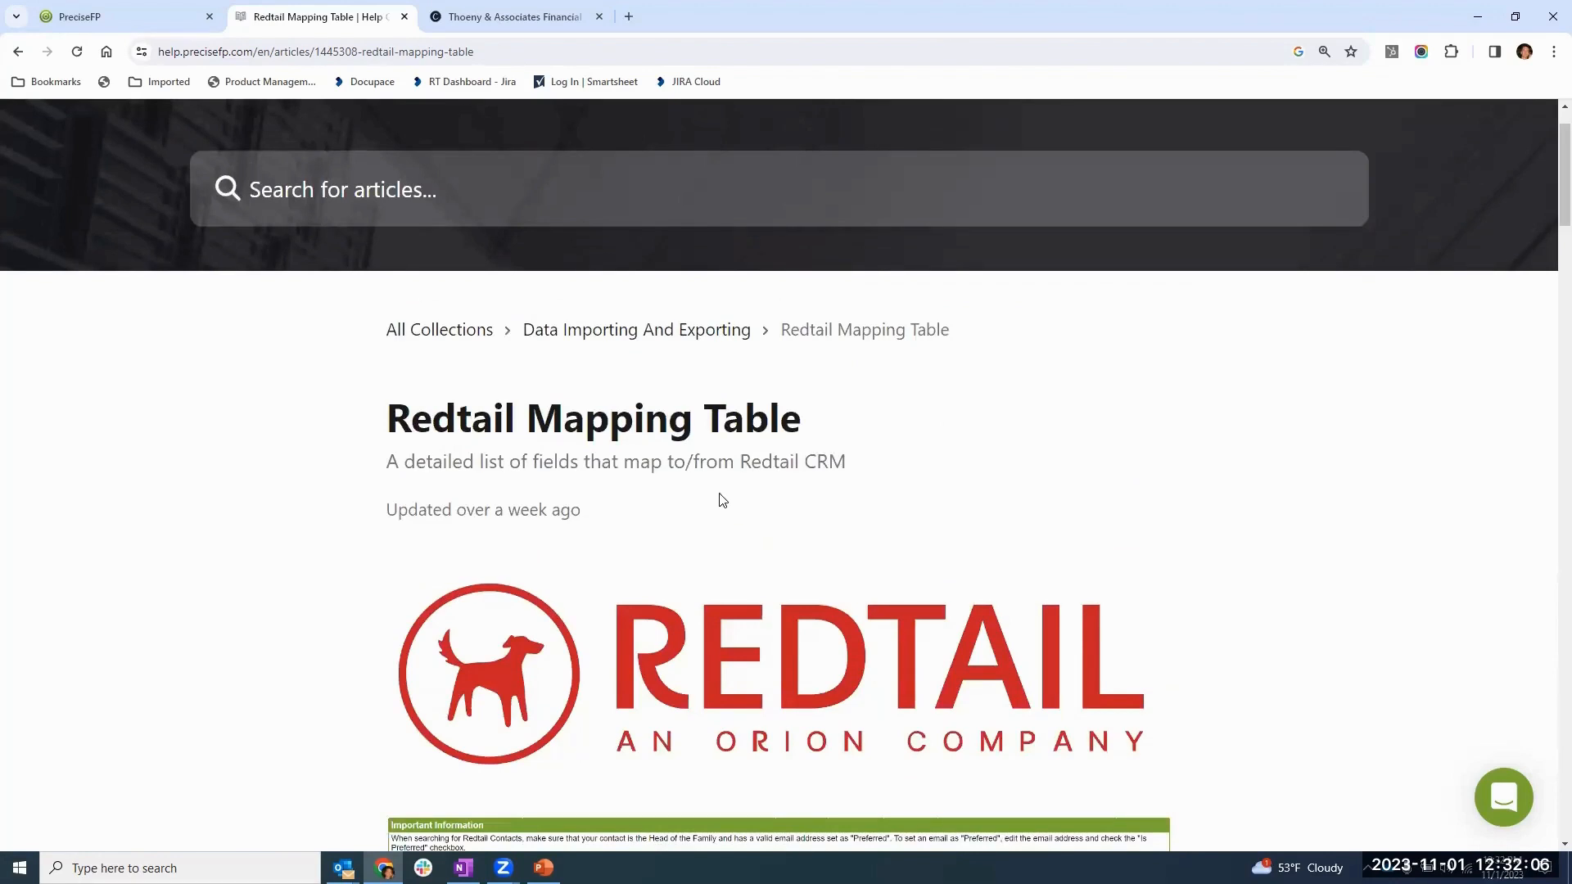
click(77, 18)
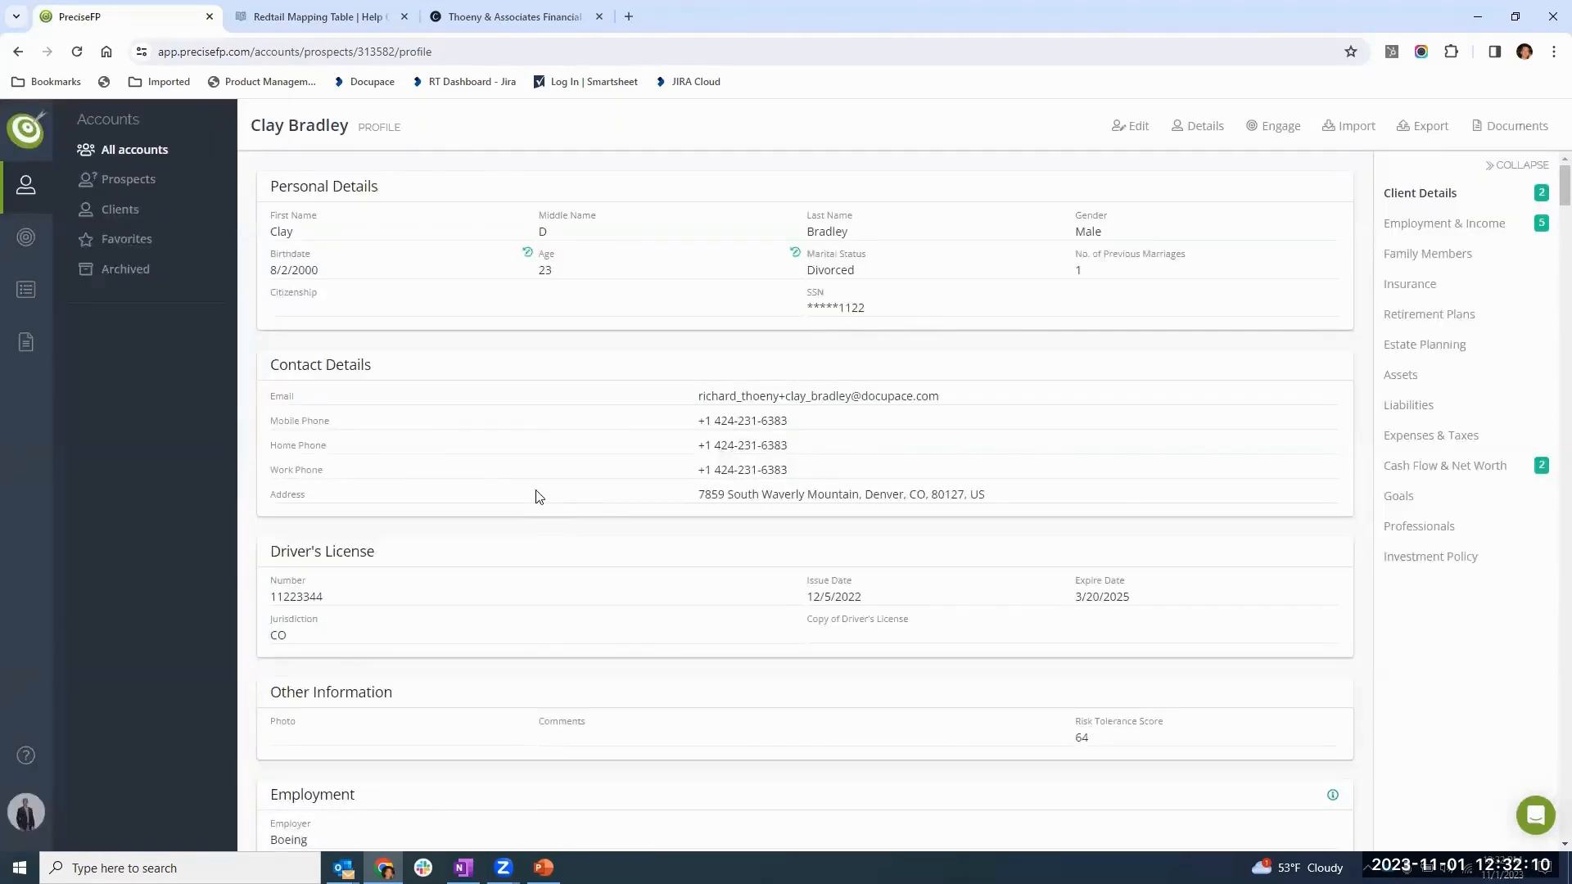